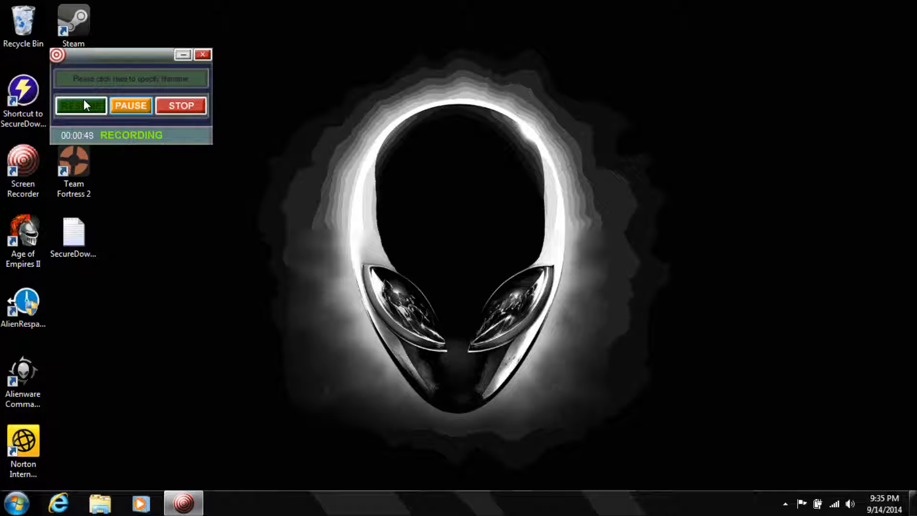
# - Launch Visio 2013 and create a drawing from the Crow's Foot Database Notation template in US units
pyautogui.click(14, 502)
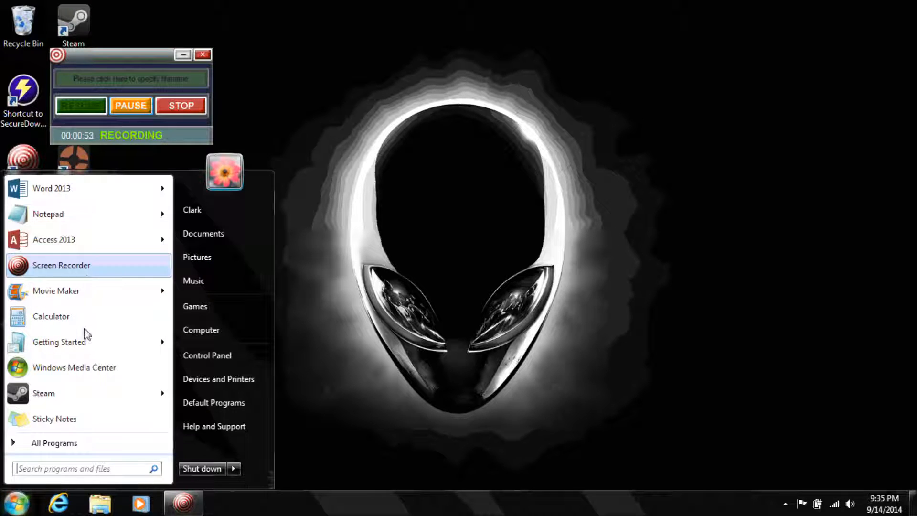
pyautogui.click(69, 442)
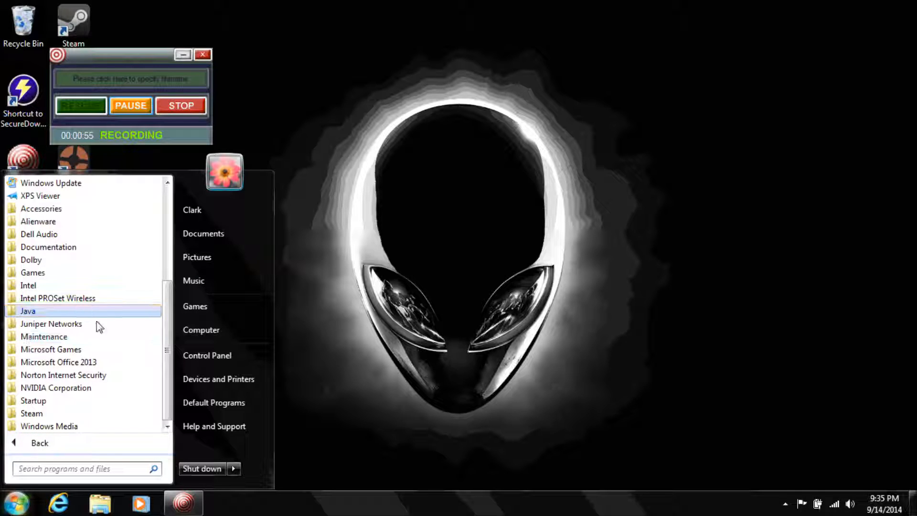
pyautogui.click(95, 366)
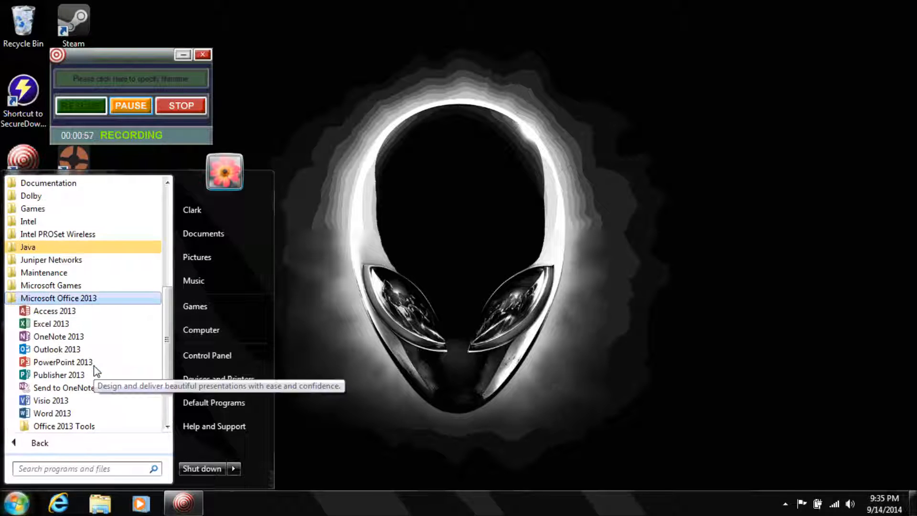
pyautogui.click(90, 407)
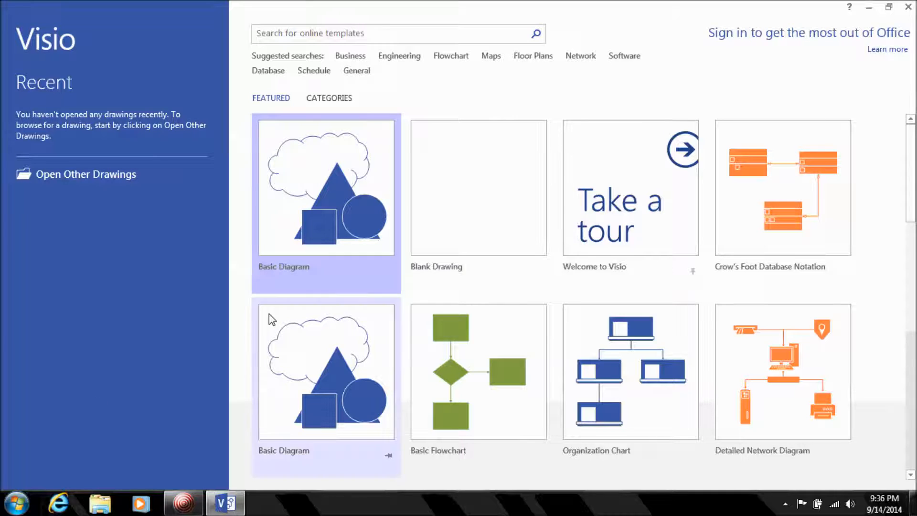
pyautogui.click(741, 218)
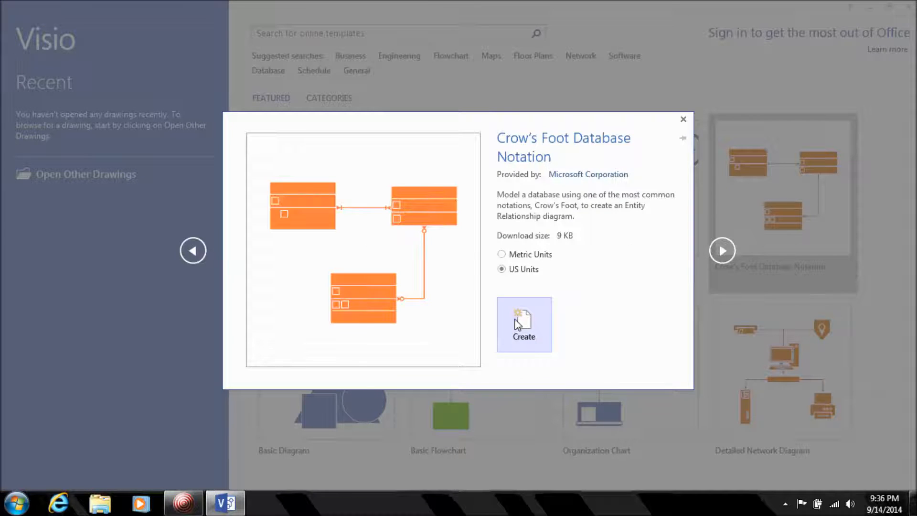
pyautogui.click(517, 325)
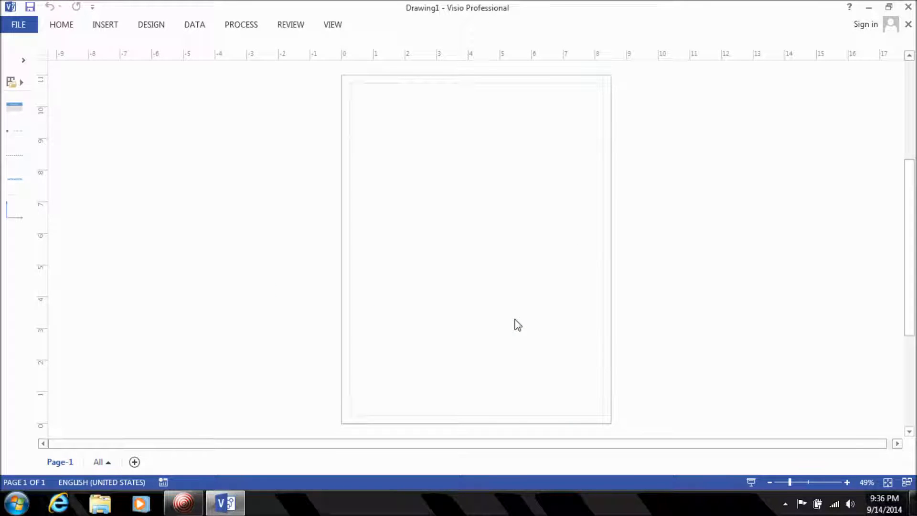
# - Expand the collapsed Shapes pane and keep the ribbon permanently displayed
pyautogui.click(21, 84)
pyautogui.click(22, 86)
pyautogui.click(22, 82)
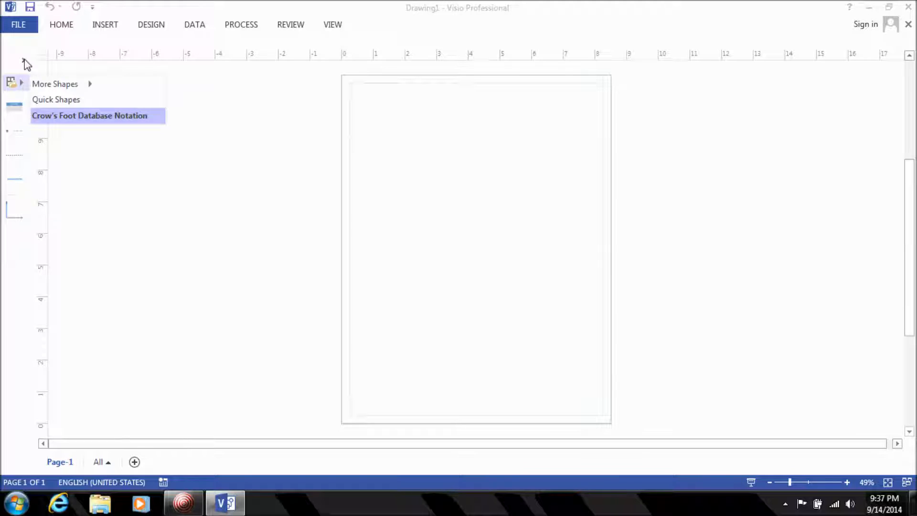
pyautogui.click(24, 59)
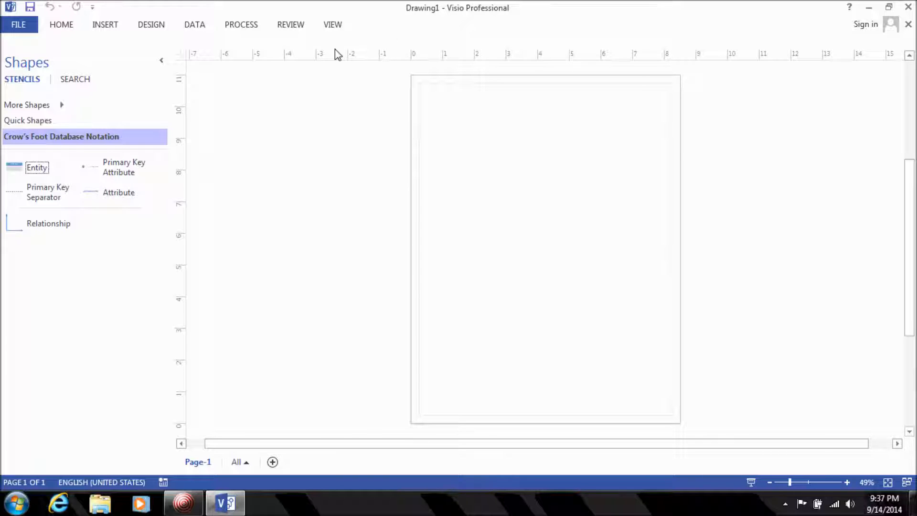
pyautogui.click(337, 25)
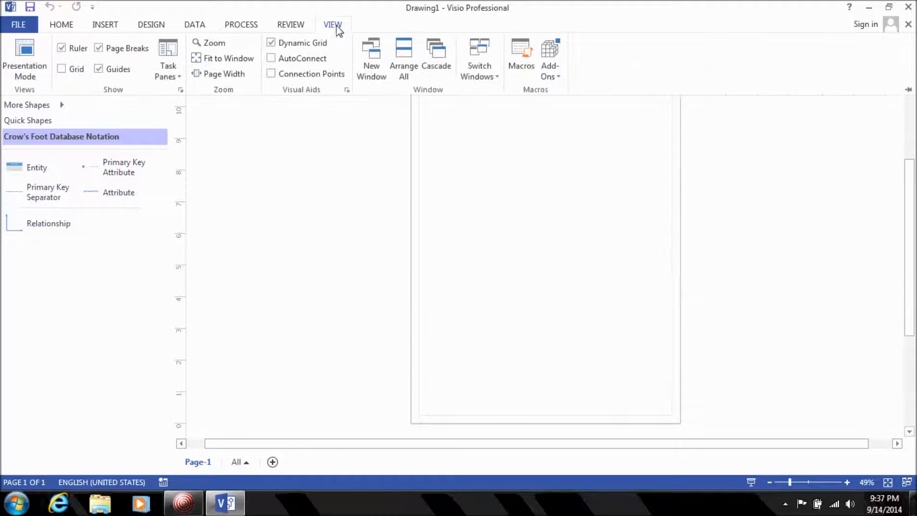
pyautogui.click(908, 89)
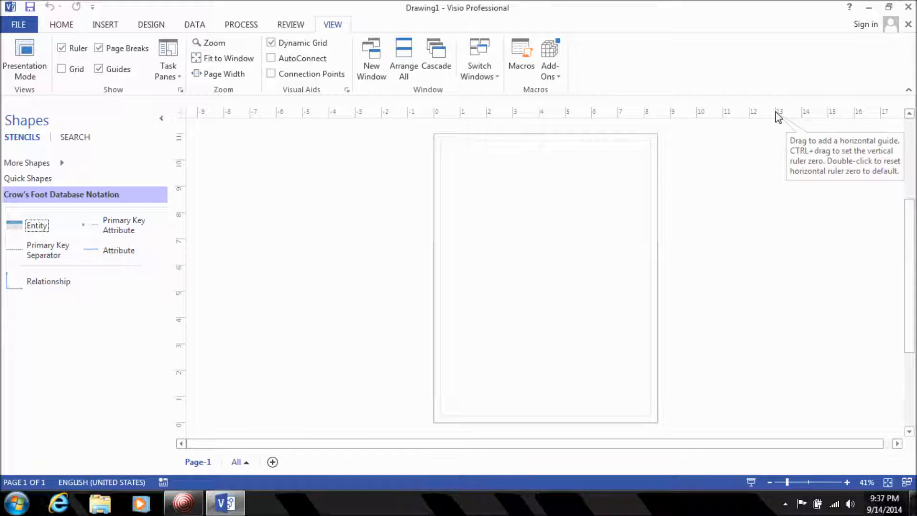
# - Change the page orientation to landscape
pyautogui.click(158, 28)
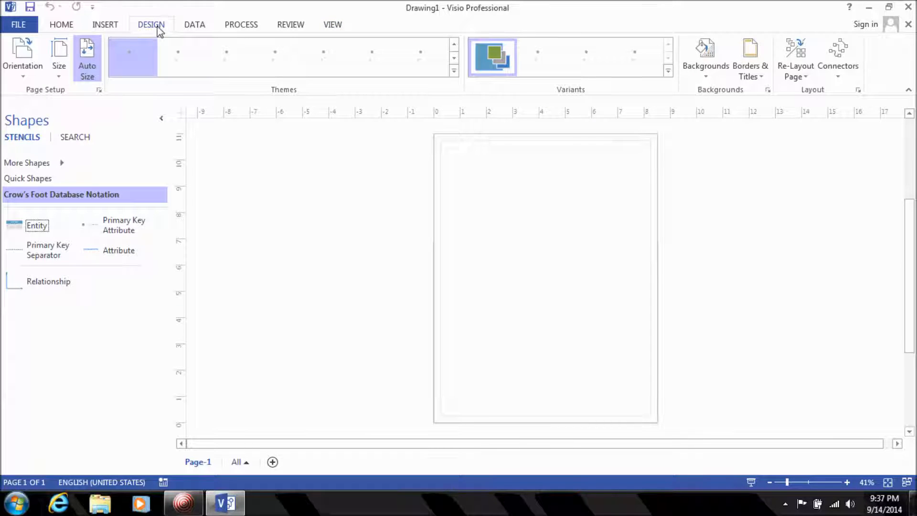
pyautogui.click(23, 72)
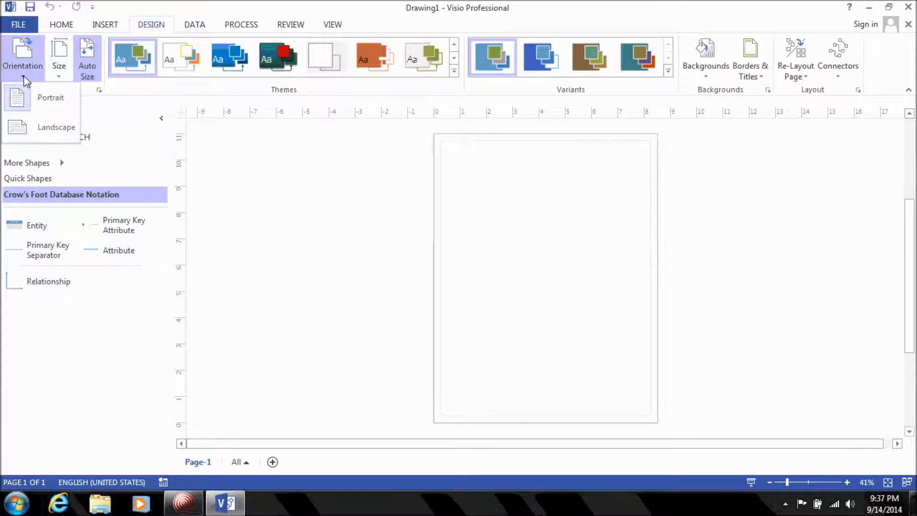
pyautogui.click(37, 130)
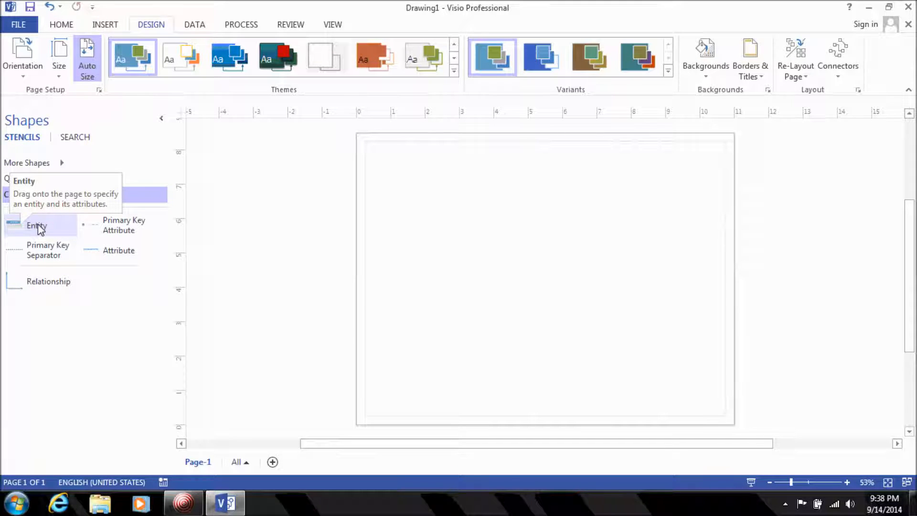
# - Place an Entity shape in the left half of the page and set the magnification to 100%
pyautogui.moveTo(29, 228); pyautogui.dragTo(436, 237)
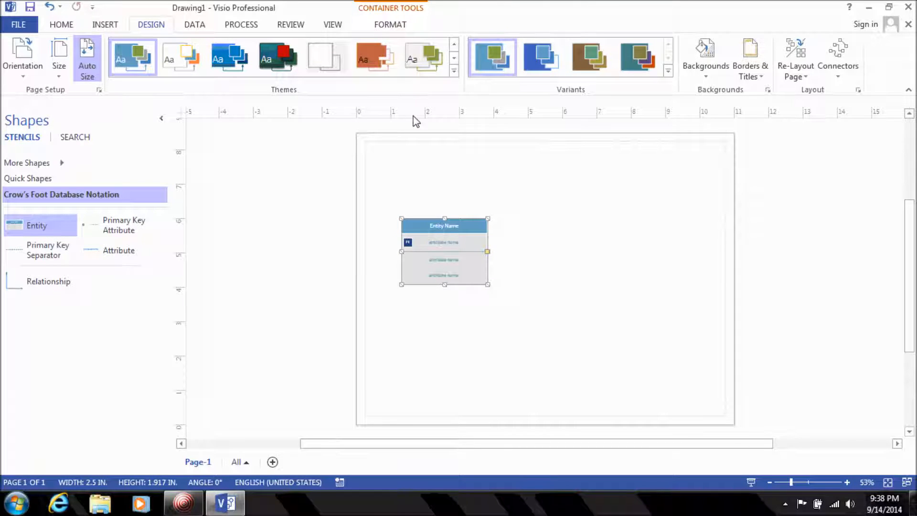
pyautogui.click(336, 29)
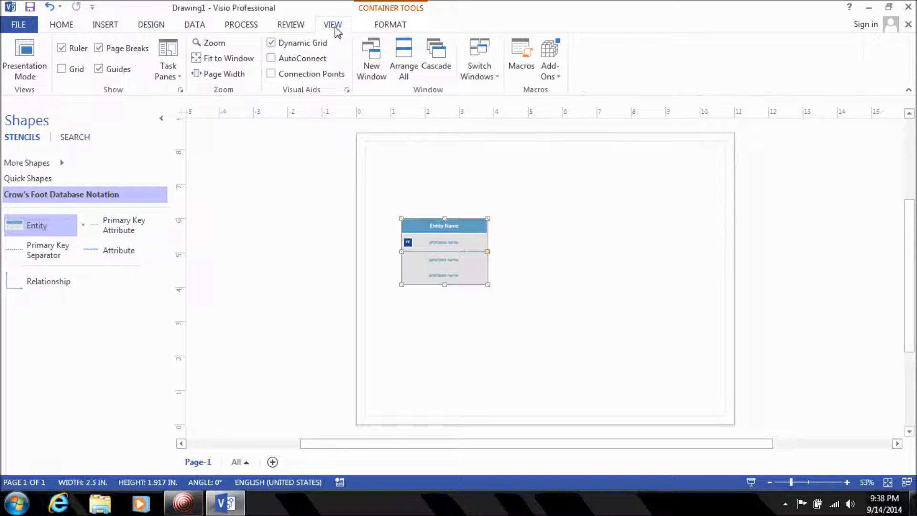
pyautogui.click(222, 43)
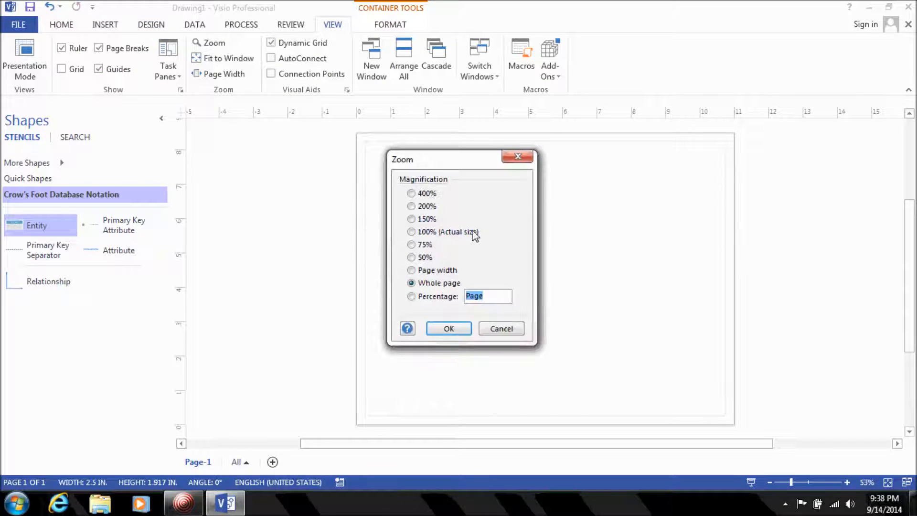
pyautogui.click(425, 233)
pyautogui.click(449, 328)
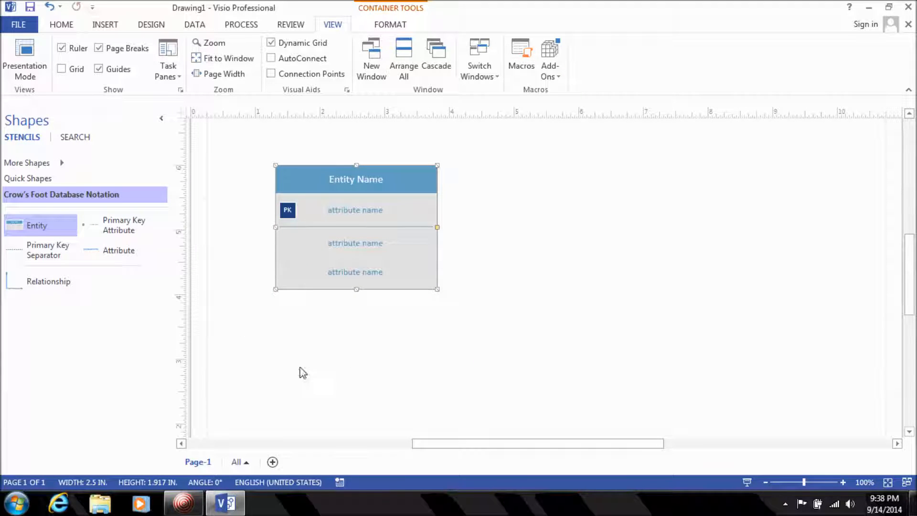
# - Replace the entity's placeholder title with SalesPerson
pyautogui.click(348, 176)
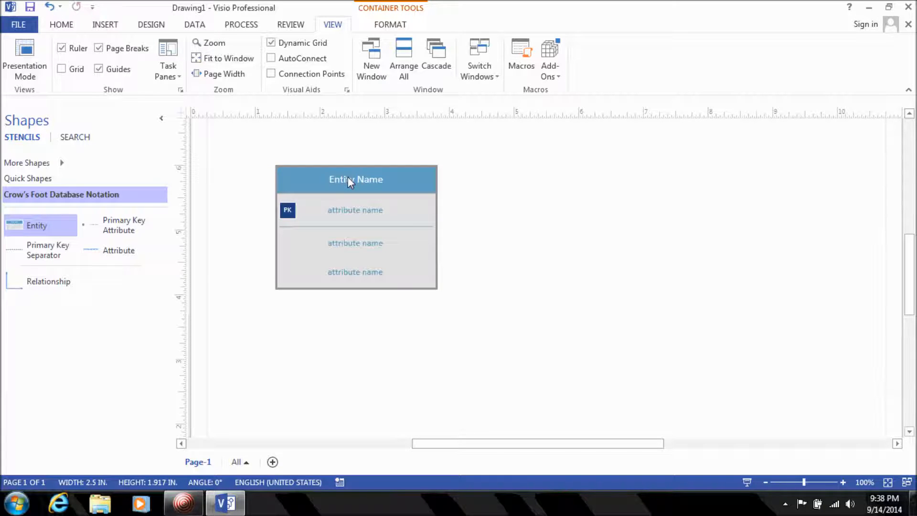
pyautogui.doubleClick(348, 177)
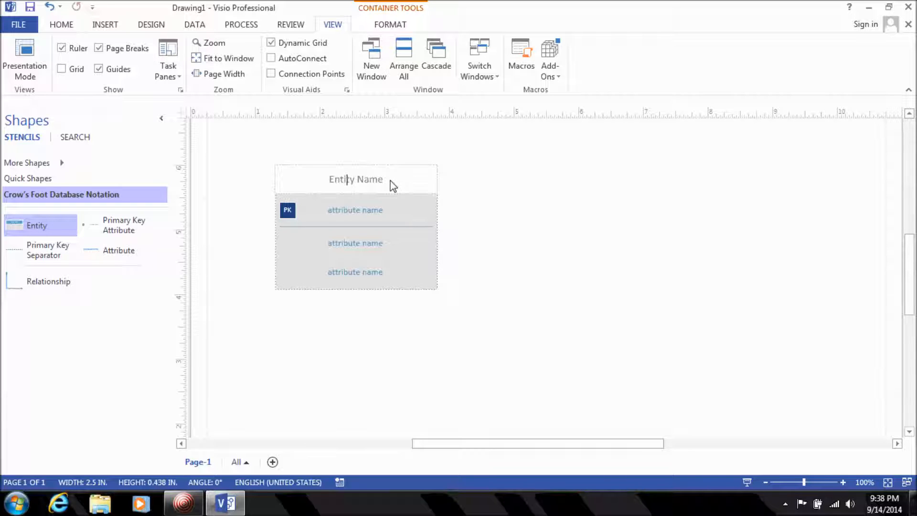
pyautogui.moveTo(392, 185); pyautogui.dragTo(344, 182)
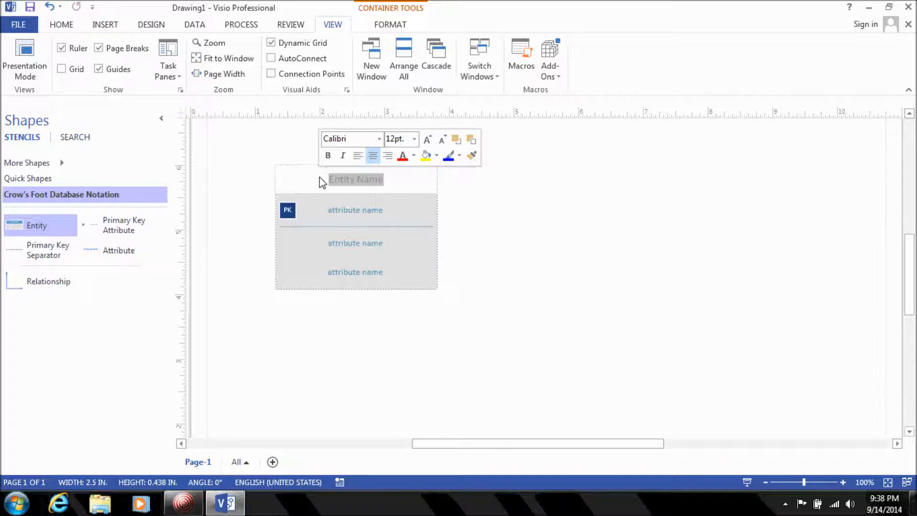
pyautogui.write('SalesPerson')
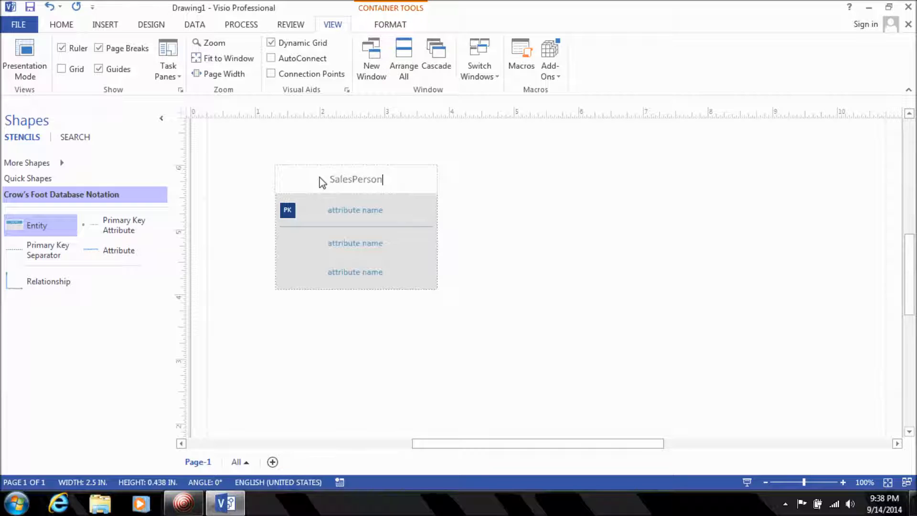
pyautogui.click(567, 225)
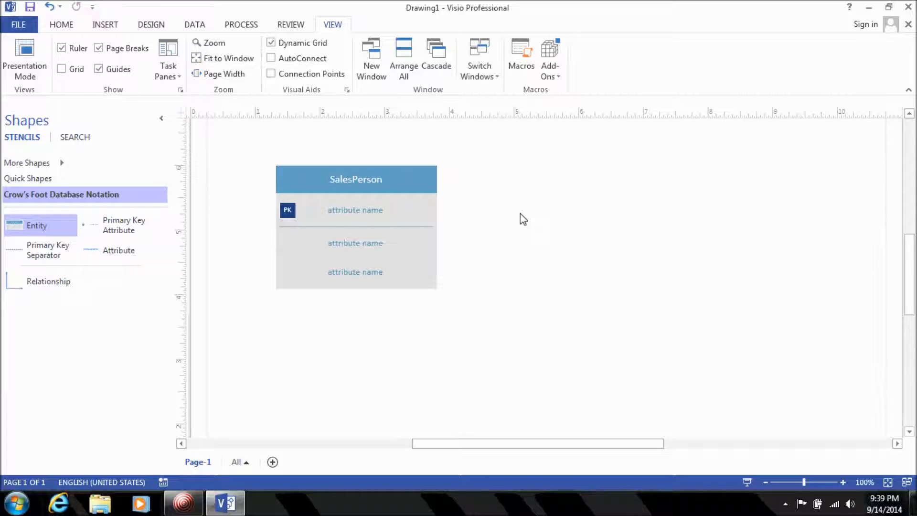
# - Name the primary key attribute of the SalesPerson entity SalesPersonID
pyautogui.click(382, 216)
pyautogui.doubleClick(382, 211)
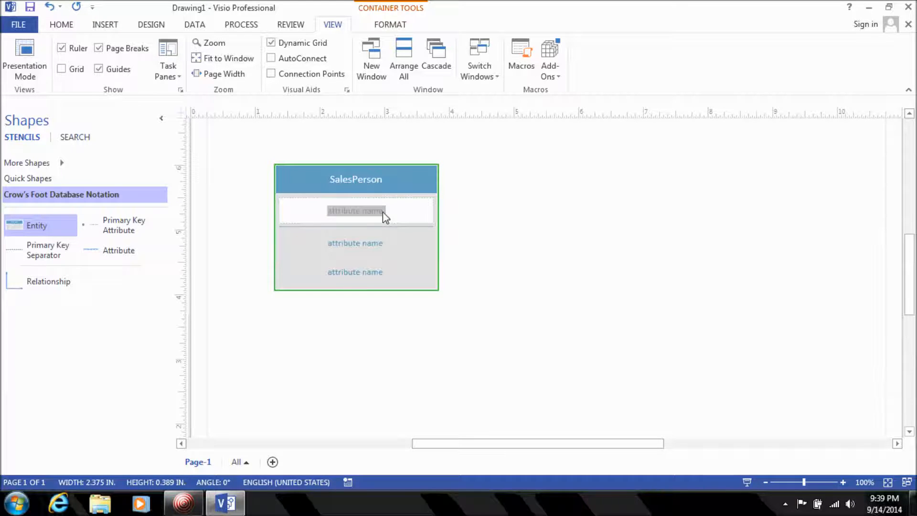
pyautogui.write('SalesPersonID')
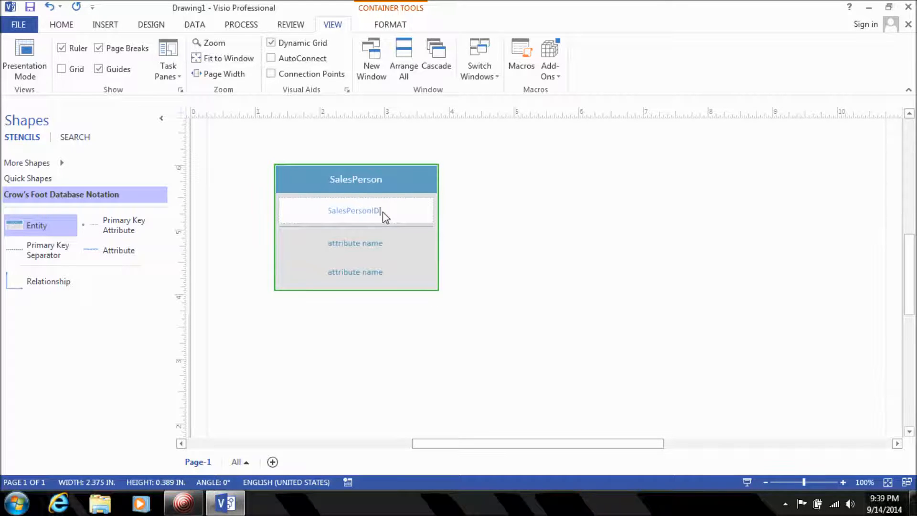
pyautogui.click(462, 231)
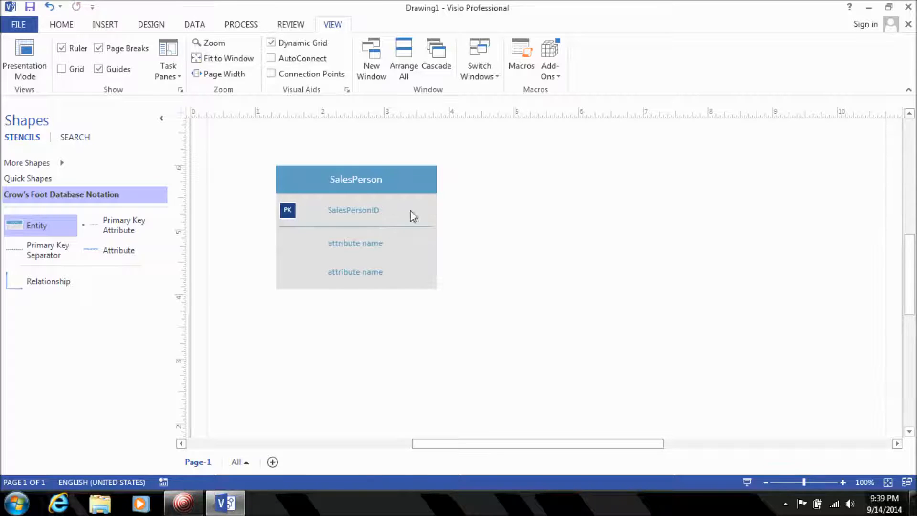
pyautogui.click(343, 211)
pyautogui.click(500, 243)
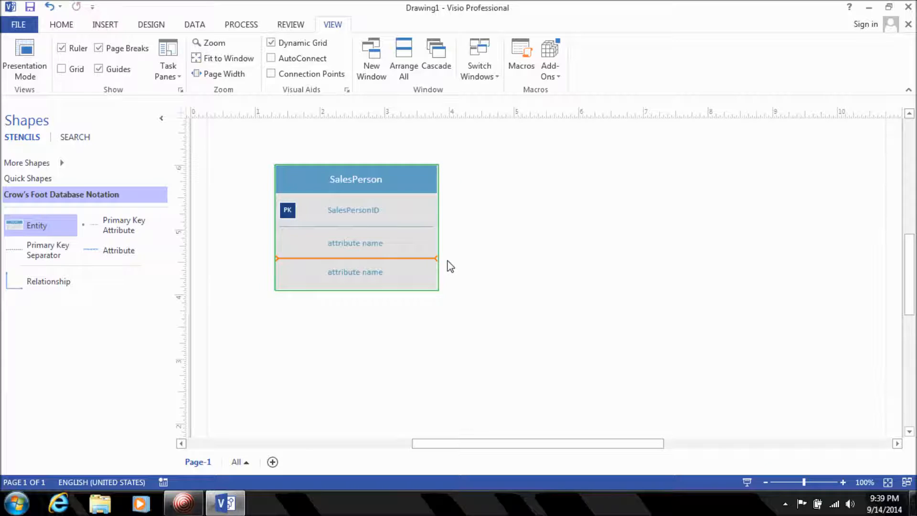
# - Name the two attributes below the primary key SalesPersonFirstName and SalesPersonLastName
pyautogui.click(362, 240)
pyautogui.write('S')
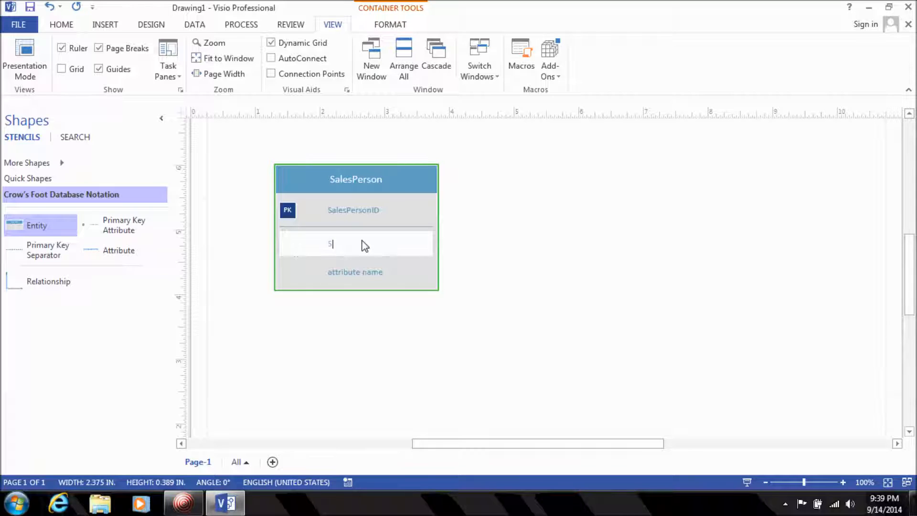
pyautogui.write('alesPersonFirstName')
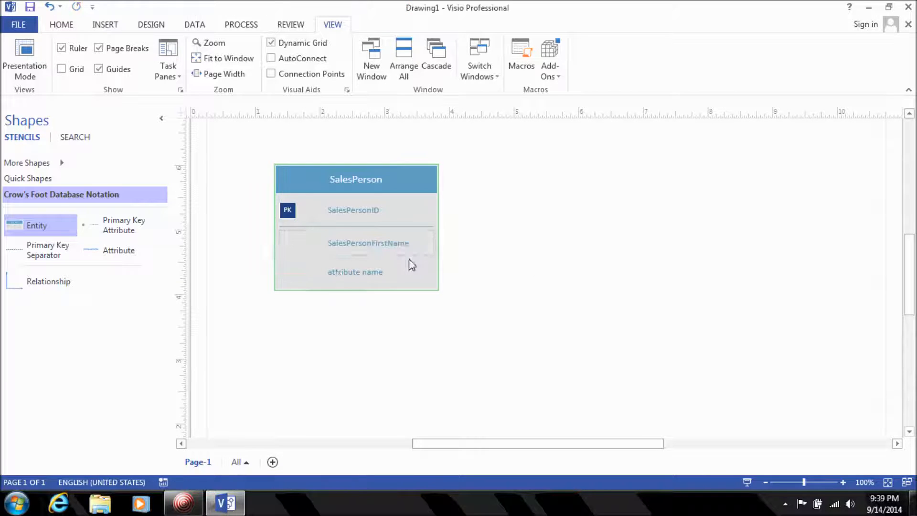
pyautogui.doubleClick(338, 276)
pyautogui.write('Sales')
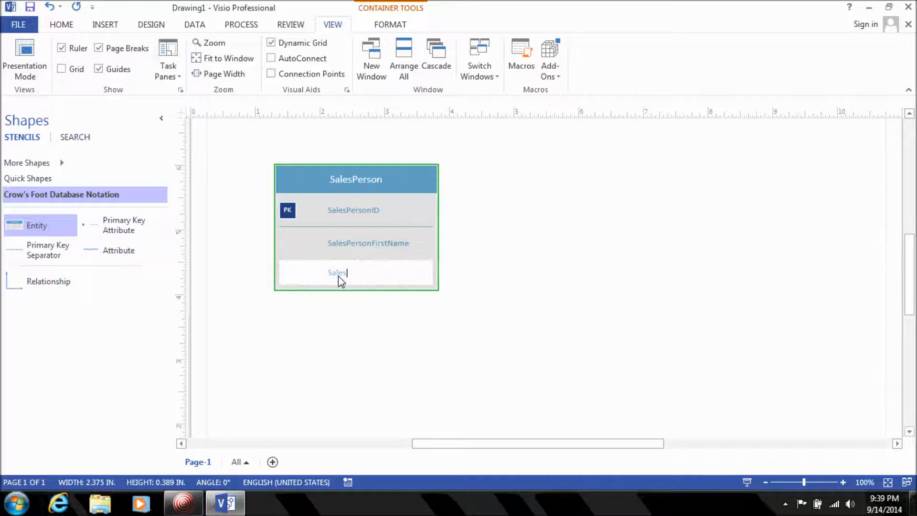
pyautogui.write('PersonLastName')
pyautogui.click(542, 248)
pyautogui.click(409, 247)
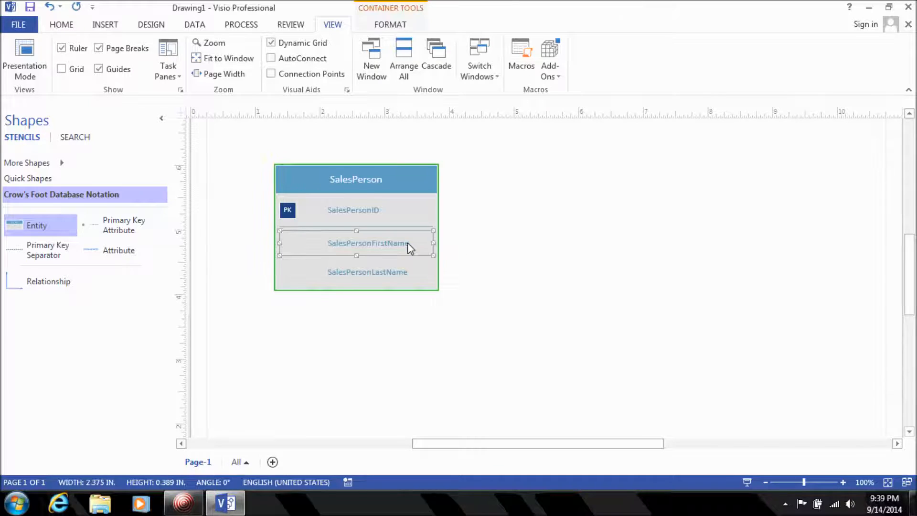
pyautogui.click(396, 266)
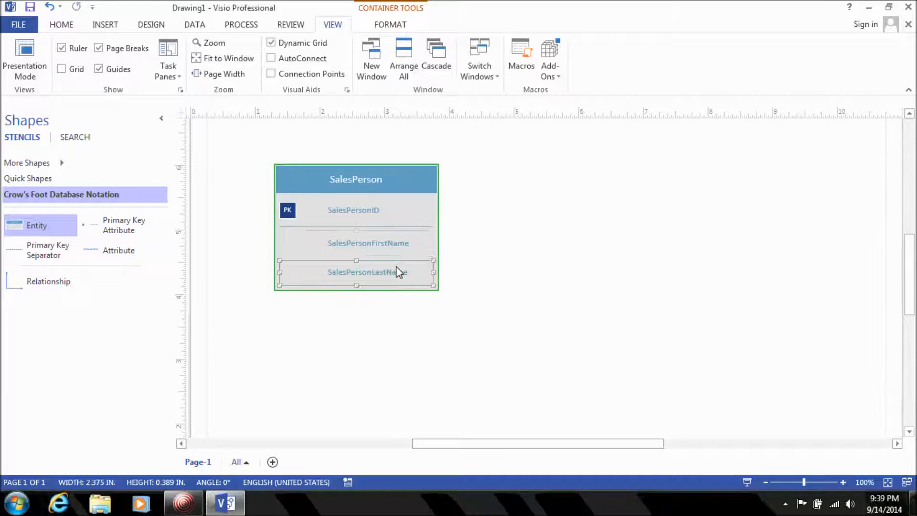
pyautogui.click(486, 261)
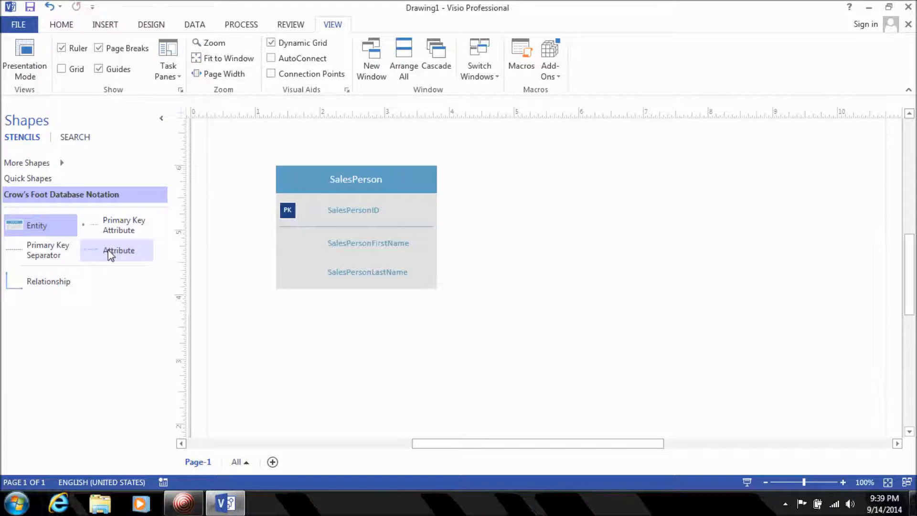
# - Add another Attribute below SalesPersonLastName in the SalesPerson entity and name it SalesPersonMiddleInit
pyautogui.click(130, 253)
pyautogui.moveTo(132, 254); pyautogui.dragTo(330, 292)
pyautogui.doubleClick(382, 310)
pyautogui.write('SalesPersonMiddleIni')
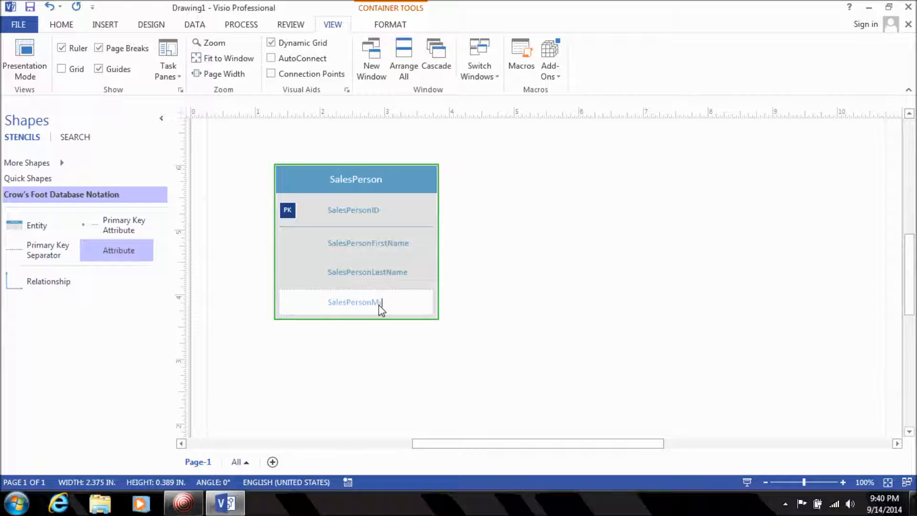
pyautogui.write('t')
pyautogui.click(506, 284)
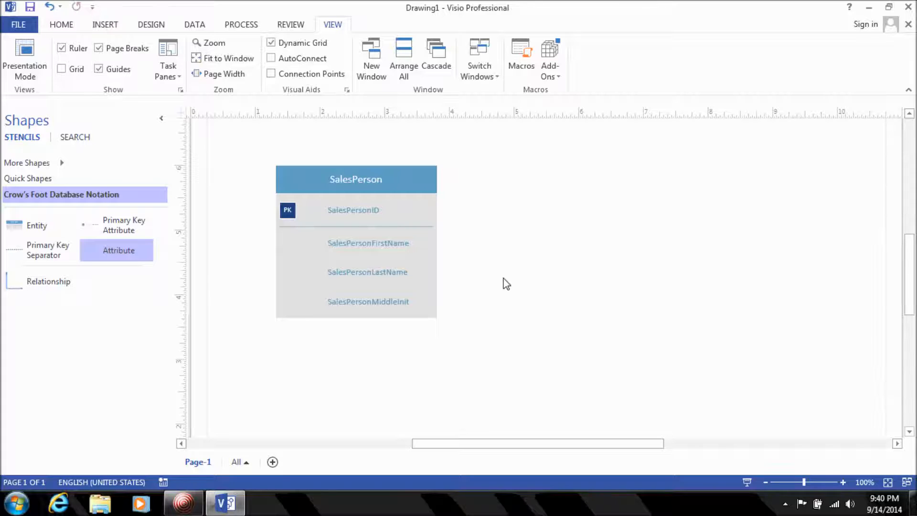
pyautogui.click(372, 215)
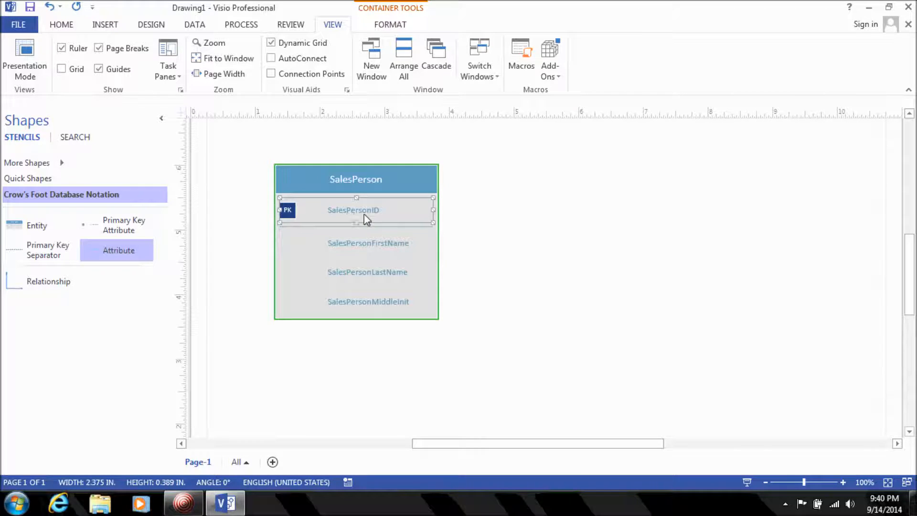
# - Set the SalesPersonID, SalesPersonFirstName and SalesPersonLastName attributes of the SalesPerson entity as required
pyautogui.rightClick(360, 217)
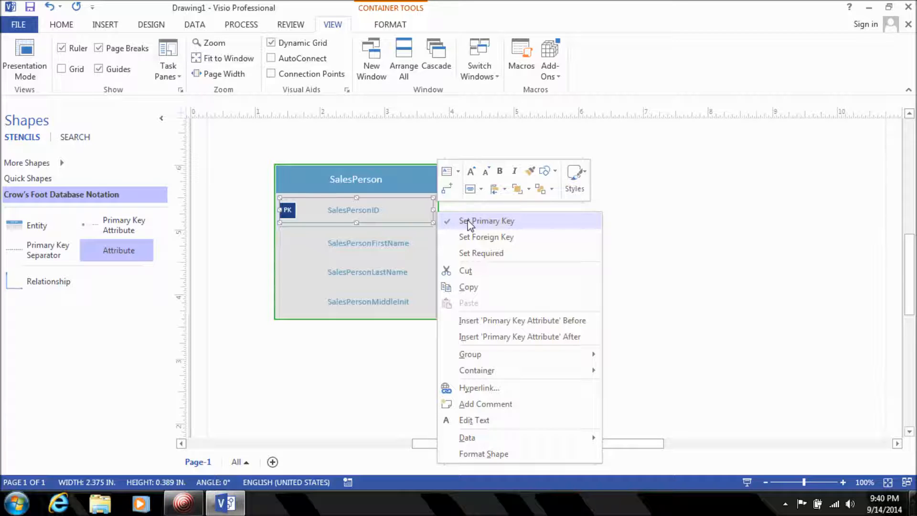
pyautogui.click(478, 250)
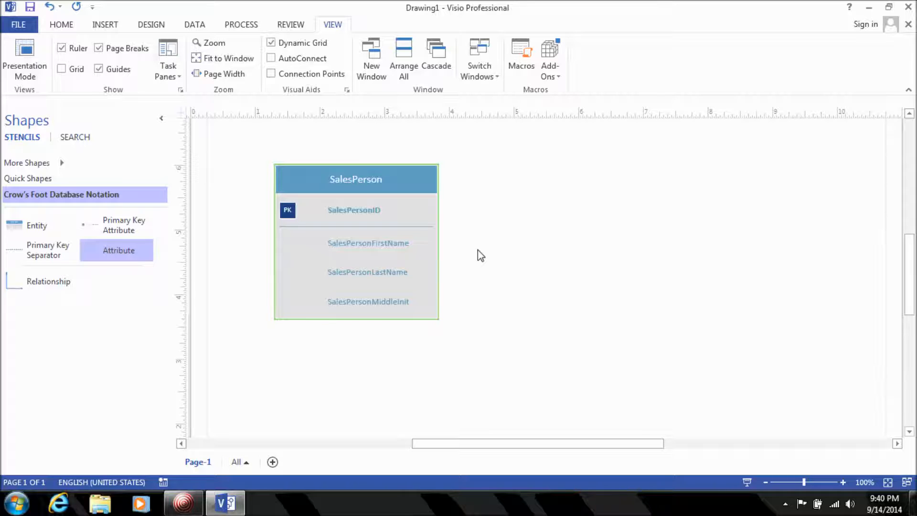
pyautogui.click(378, 246)
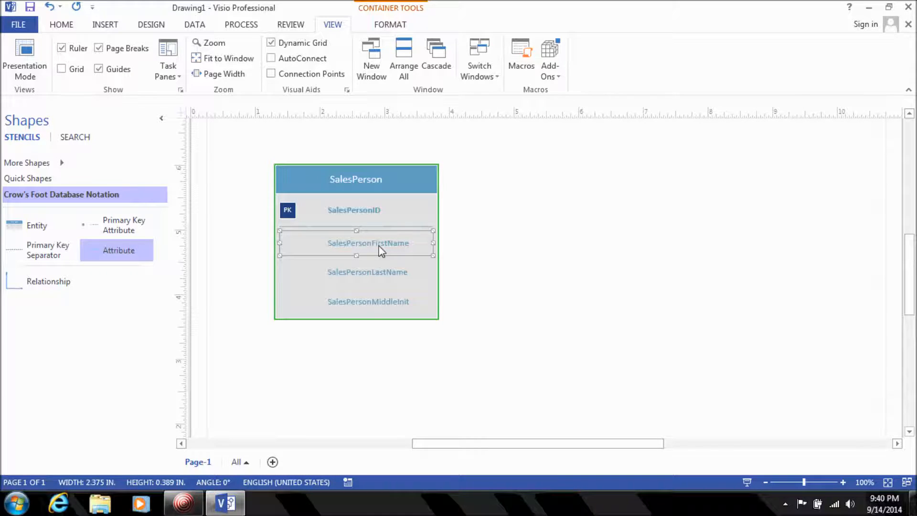
pyautogui.rightClick(378, 246)
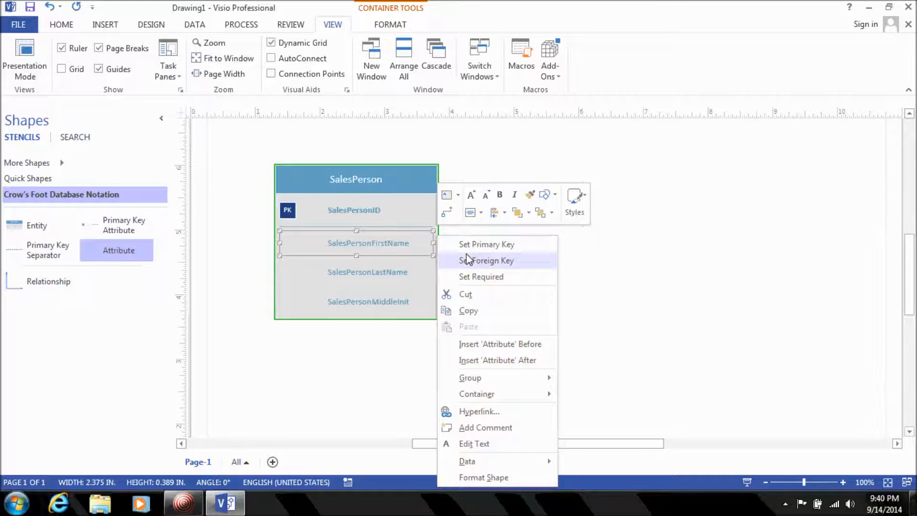
pyautogui.click(487, 274)
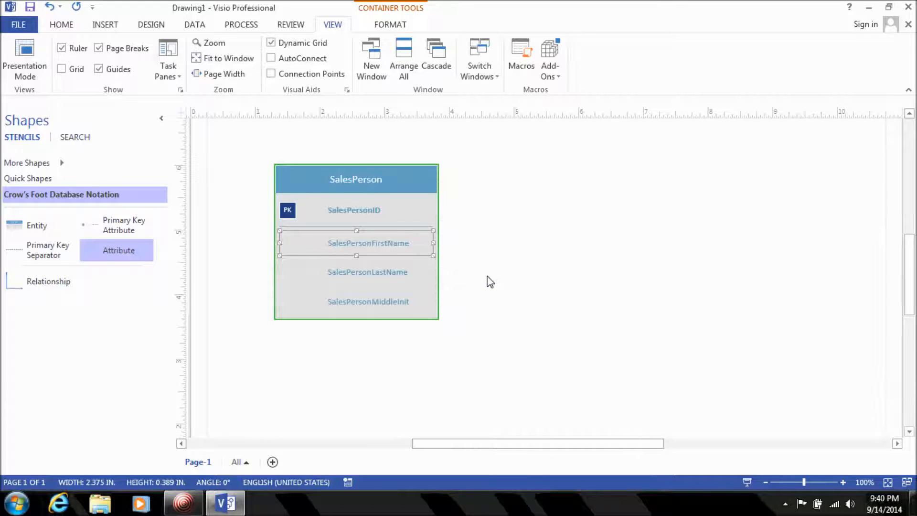
pyautogui.rightClick(390, 271)
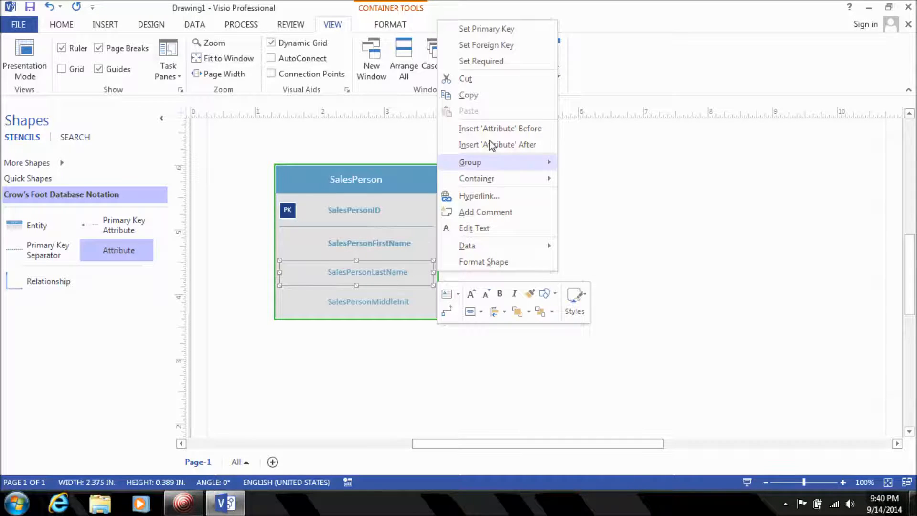
pyautogui.click(507, 60)
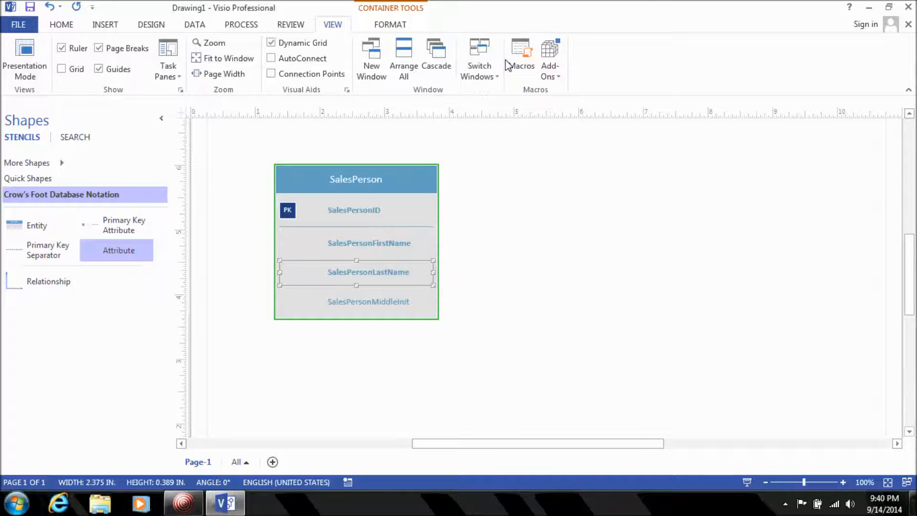
pyautogui.click(507, 238)
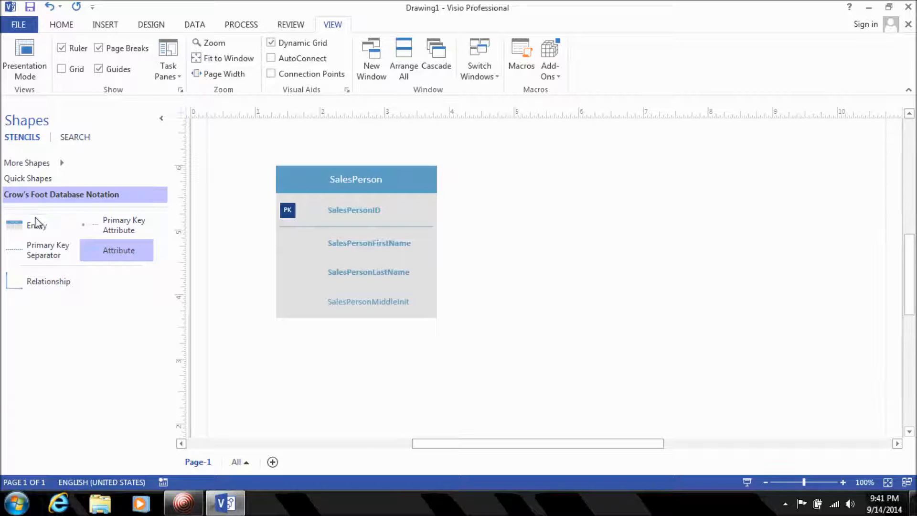
# - Add a second Entity to the right of the SalesPerson entity and title it CompanyVehicle
pyautogui.moveTo(31, 230); pyautogui.dragTo(614, 204)
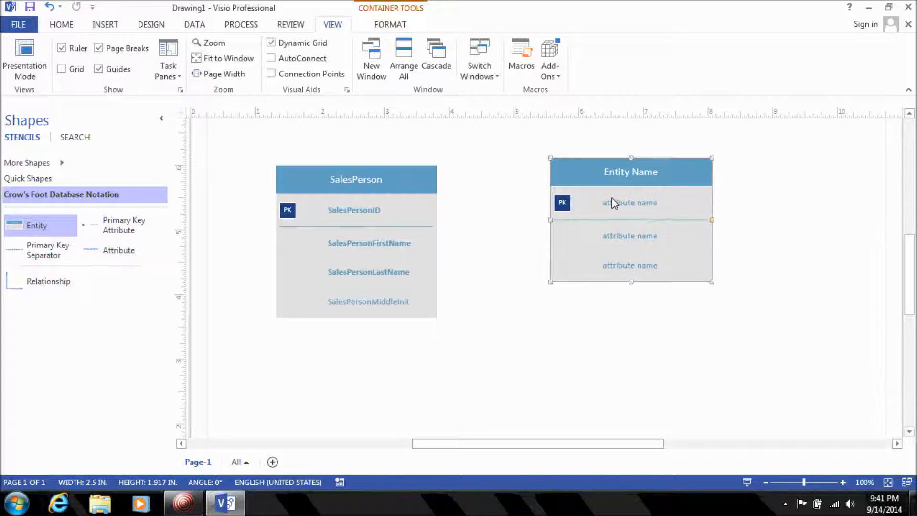
pyautogui.doubleClick(649, 170)
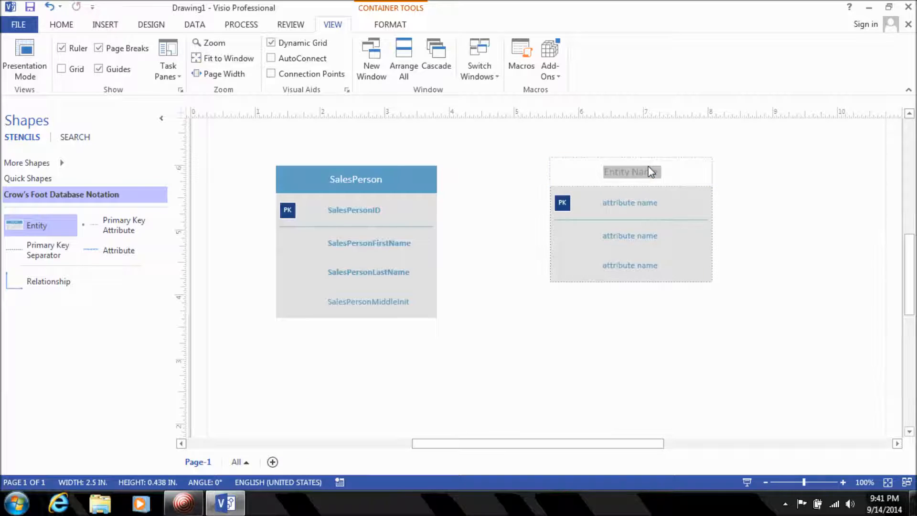
pyautogui.write('CD')
pyautogui.write('mpan')
pyautogui.write('yVehicle')
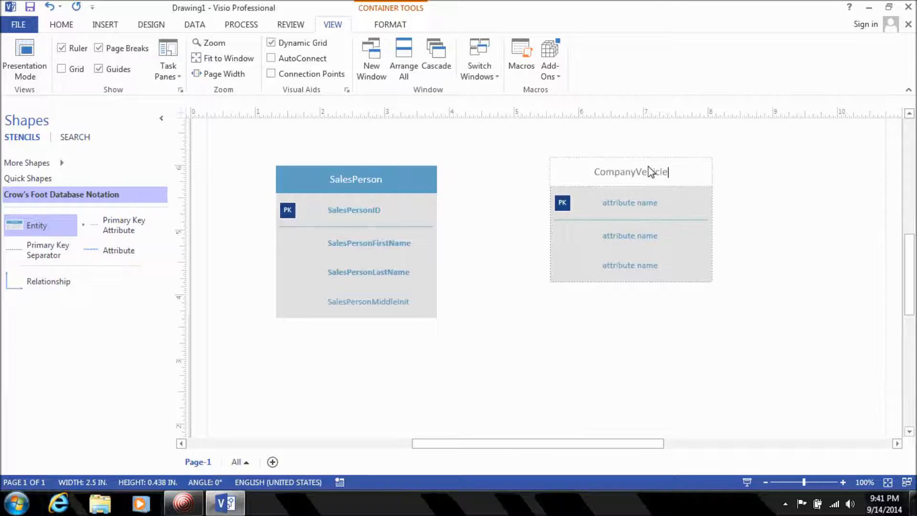
pyautogui.click(730, 182)
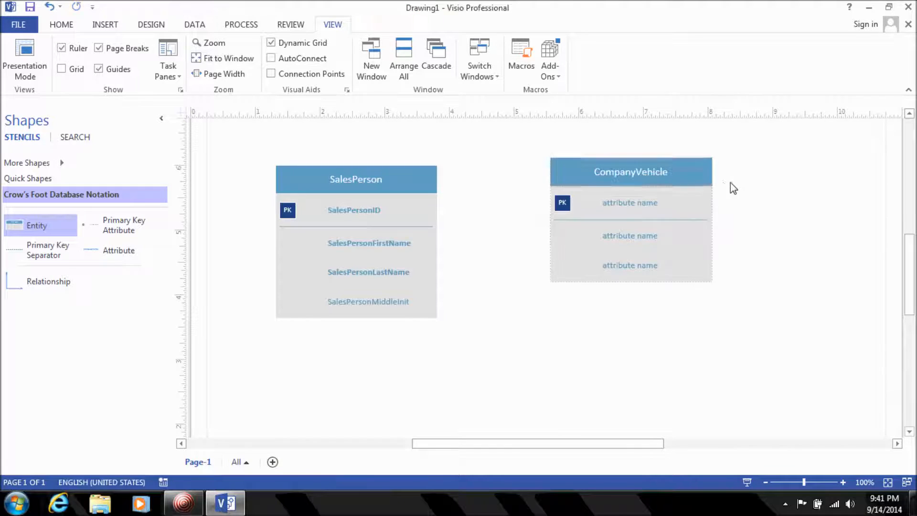
# - Name the primary key attribute of the CompanyVehicle entity CompanyVehicleID and set it as required
pyautogui.doubleClick(640, 204)
pyautogui.write('CompanyVehicleID')
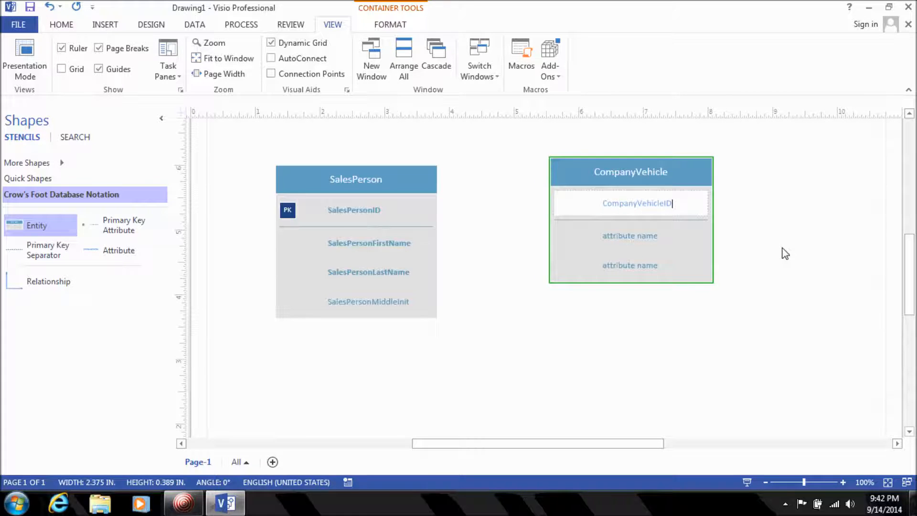
pyautogui.click(786, 253)
pyautogui.click(661, 205)
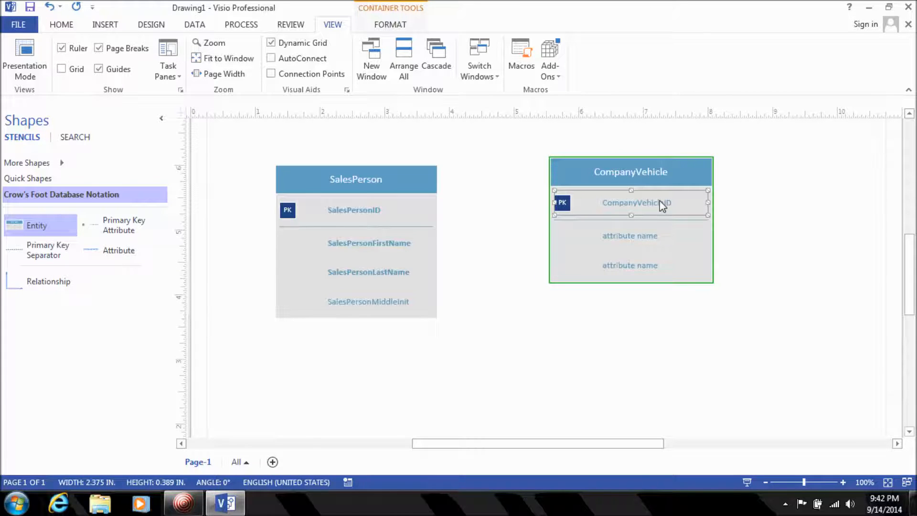
pyautogui.rightClick(662, 205)
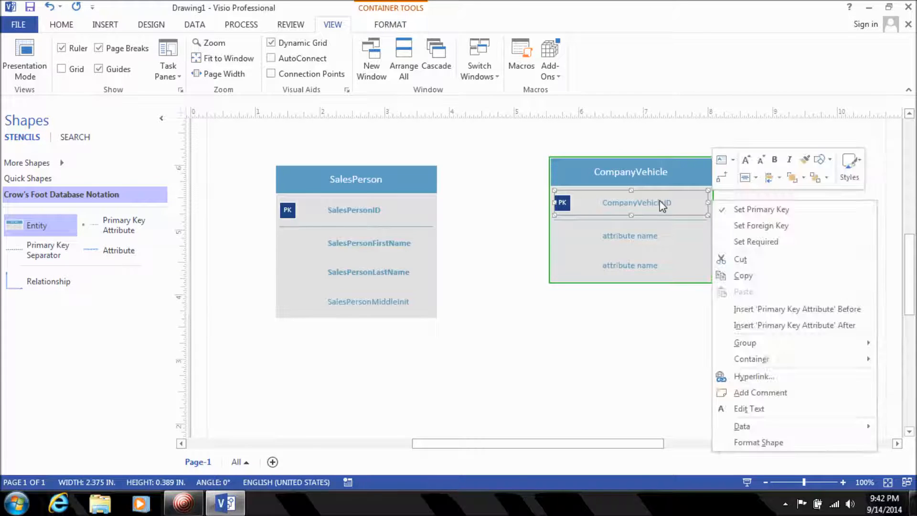
pyautogui.click(762, 242)
# - Name the two attributes below the CompanyVehicle primary key CompanyVehicleMake and CompanyVehicleModel
pyautogui.click(628, 243)
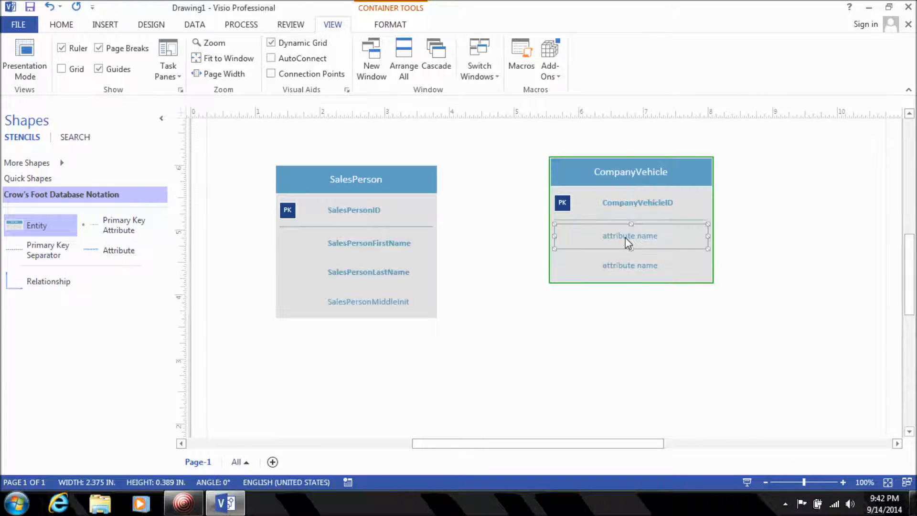
pyautogui.doubleClick(626, 240)
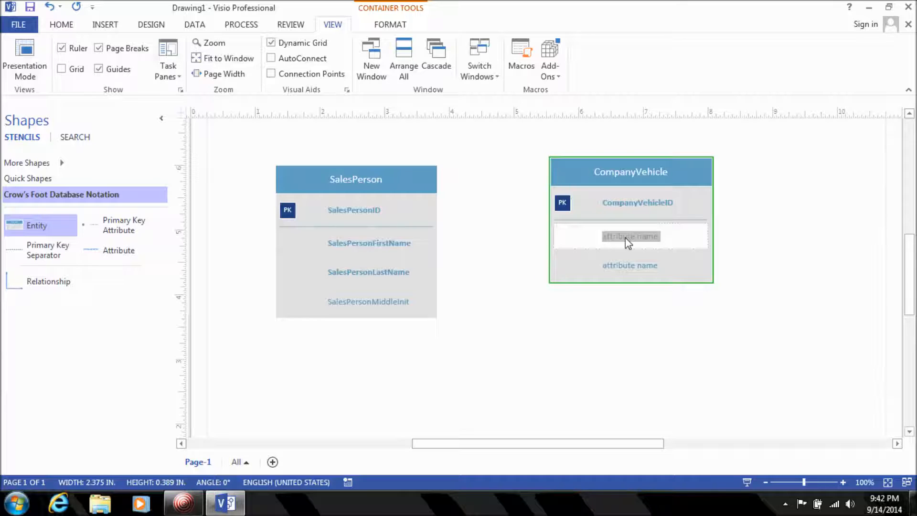
pyautogui.write('CompanyVehicleMake')
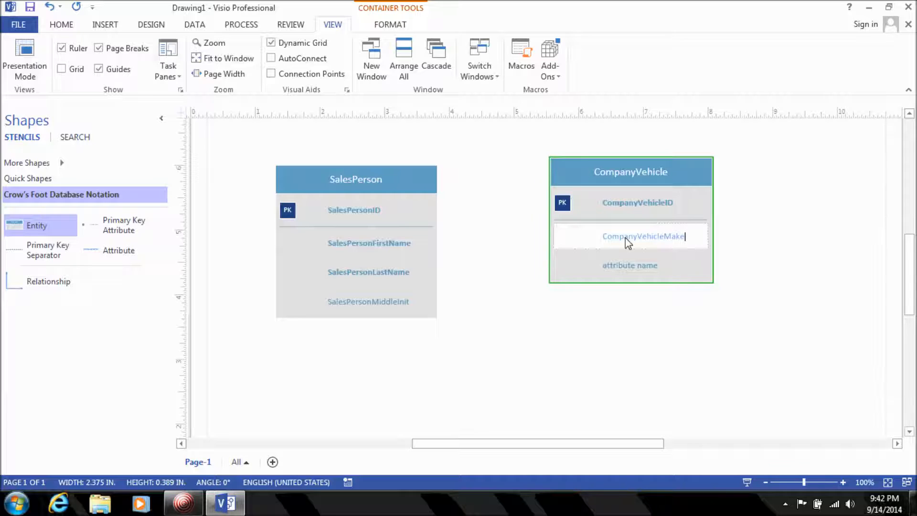
pyautogui.doubleClick(620, 273)
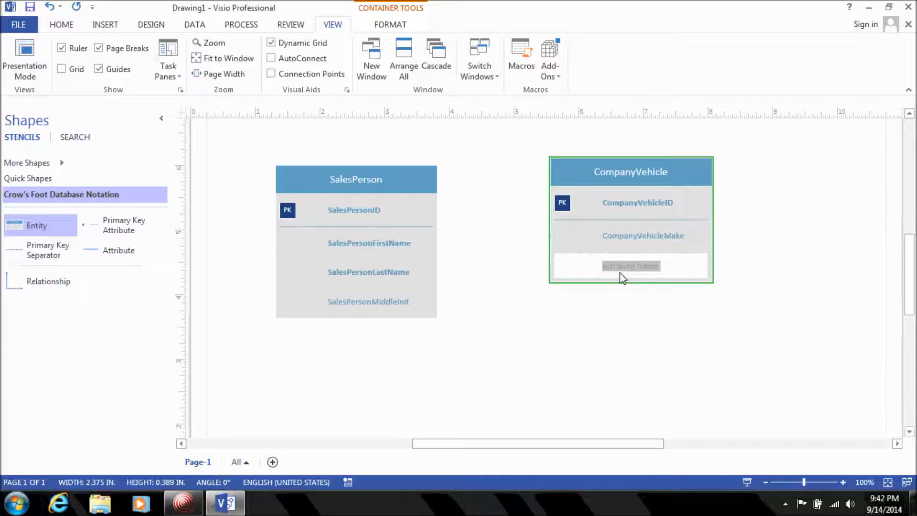
pyautogui.write('CompanyVehicleModel')
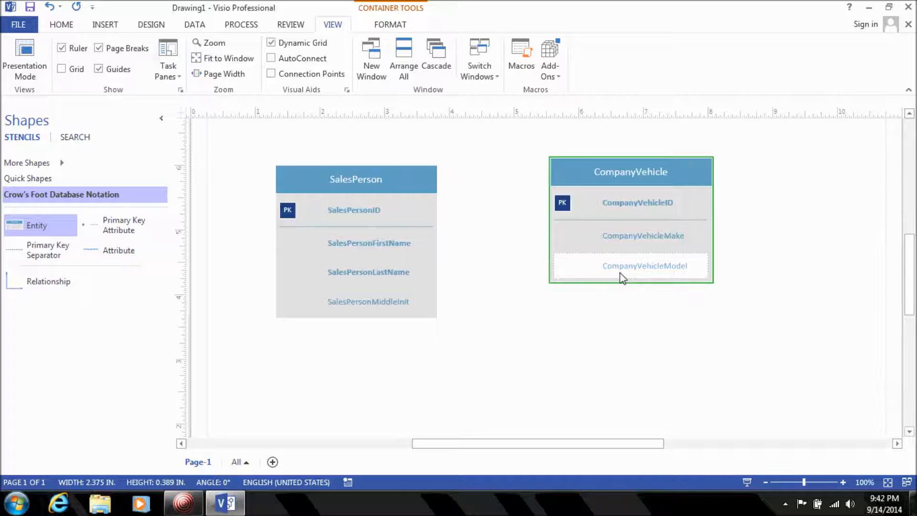
pyautogui.click(812, 234)
# - Set the CompanyVehicleMake and CompanyVehicleModel attributes as required
pyautogui.click(641, 243)
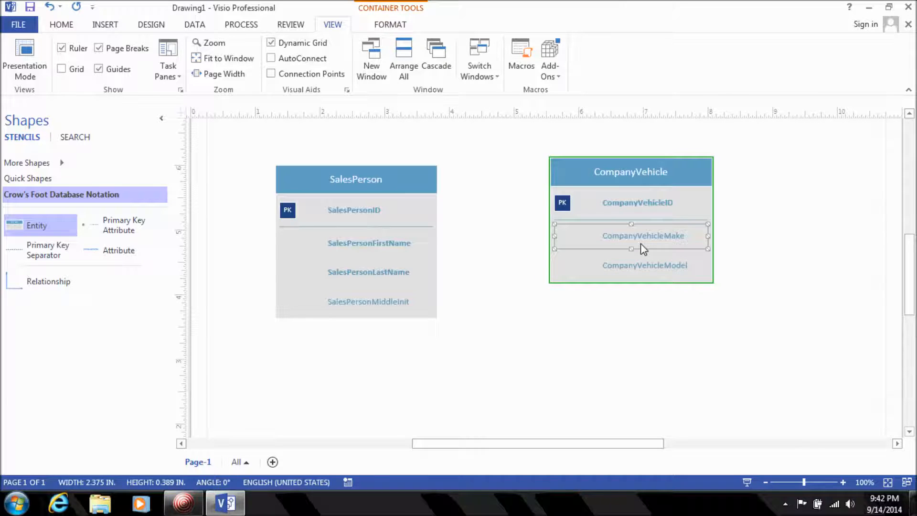
pyautogui.rightClick(641, 242)
pyautogui.click(735, 276)
pyautogui.rightClick(652, 275)
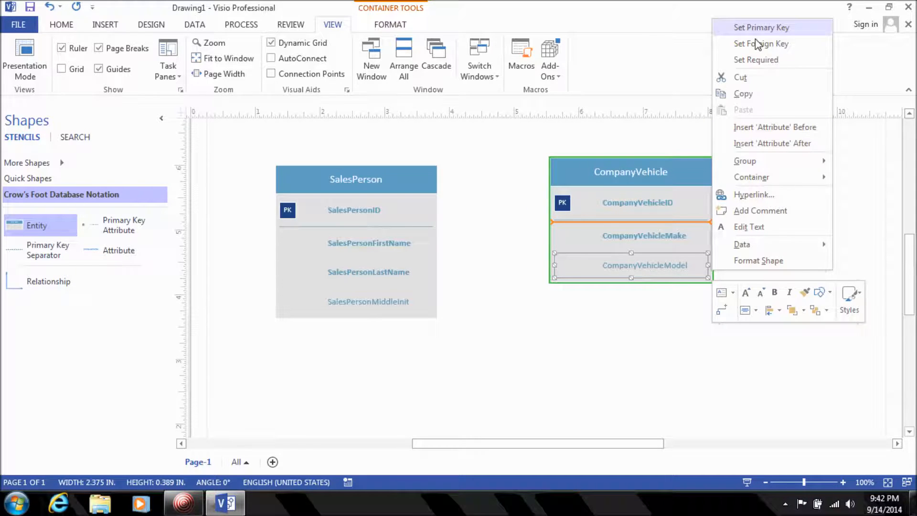
pyautogui.click(754, 58)
pyautogui.click(632, 336)
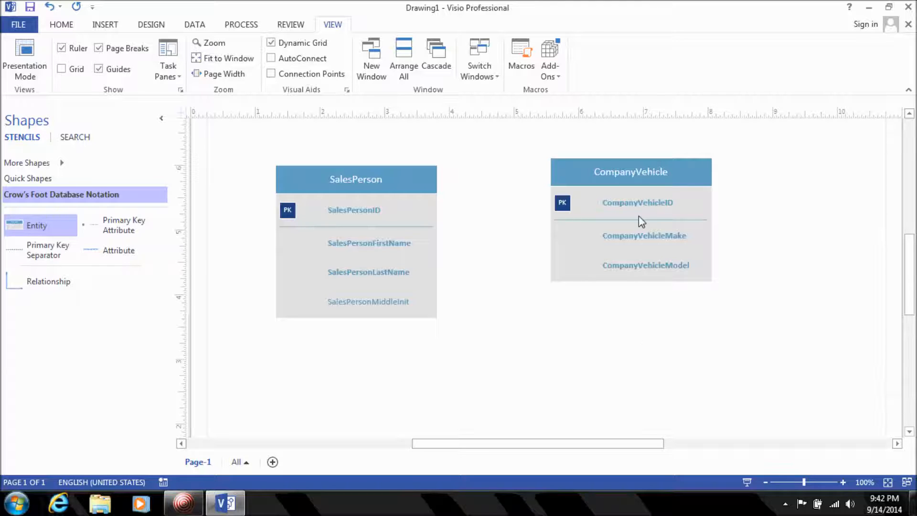
# - Nudge the CompanyVehicle entity slightly downward to bring it closer in line with the SalesPerson entity
pyautogui.moveTo(647, 177); pyautogui.dragTo(646, 175)
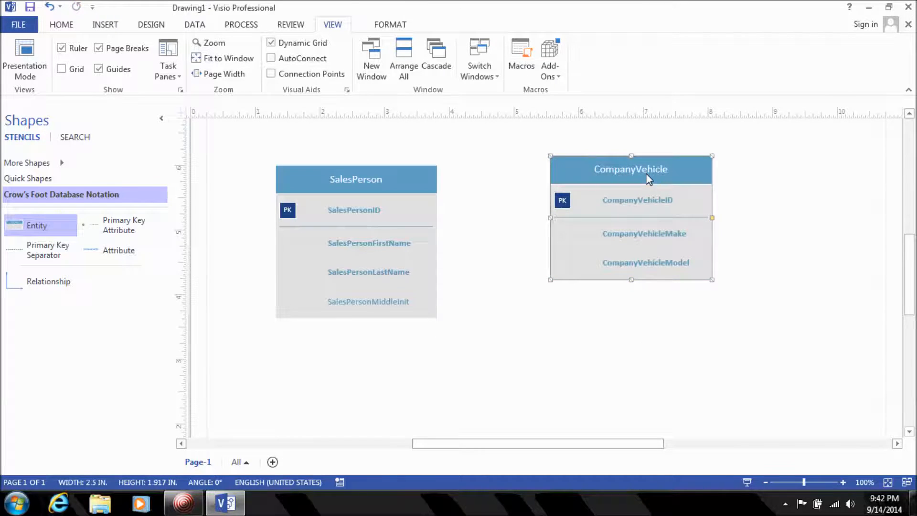
pyautogui.click(714, 244)
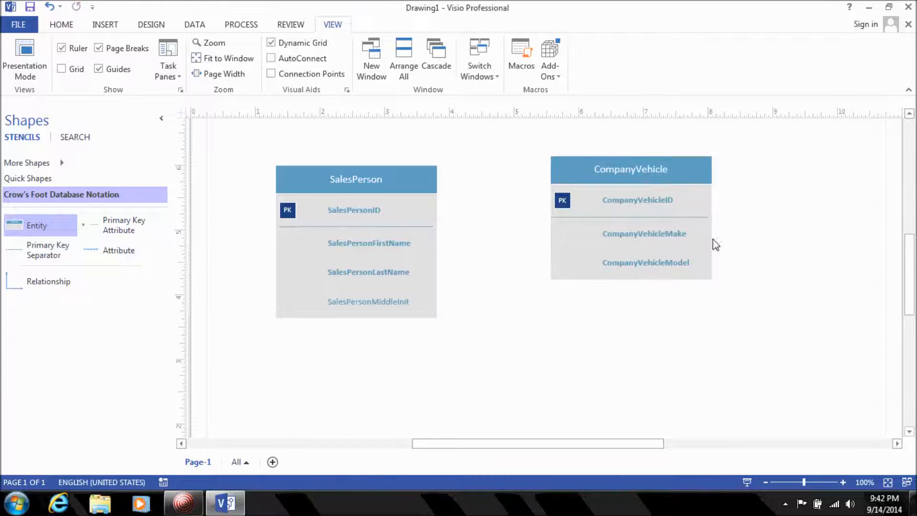
pyautogui.click(661, 177)
pyautogui.press('Down')
pyautogui.press('Down')
pyautogui.press('Down')
pyautogui.press('Down')
pyautogui.press('Down')
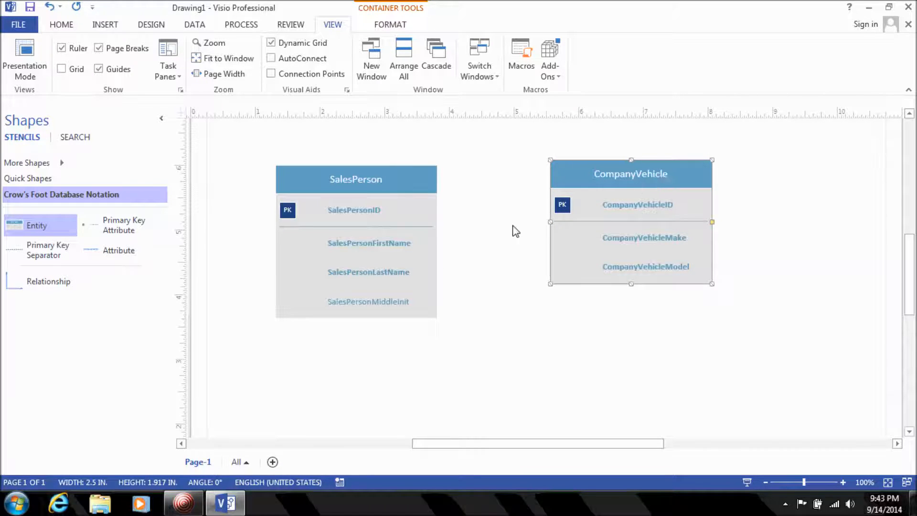
pyautogui.click(508, 230)
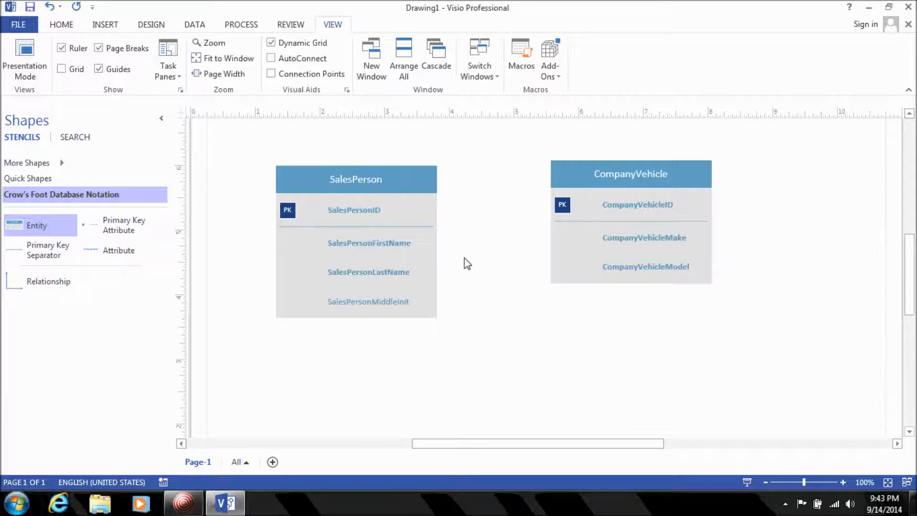
pyautogui.click(642, 205)
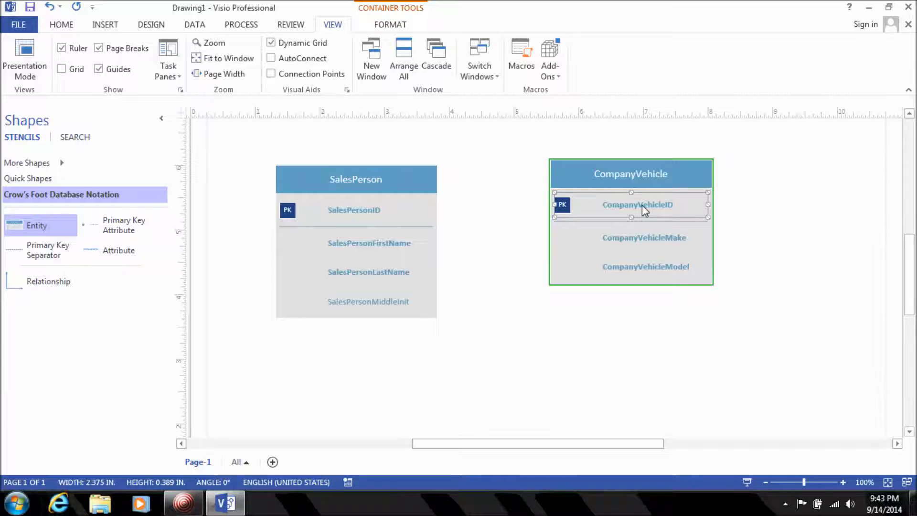
pyautogui.click(762, 250)
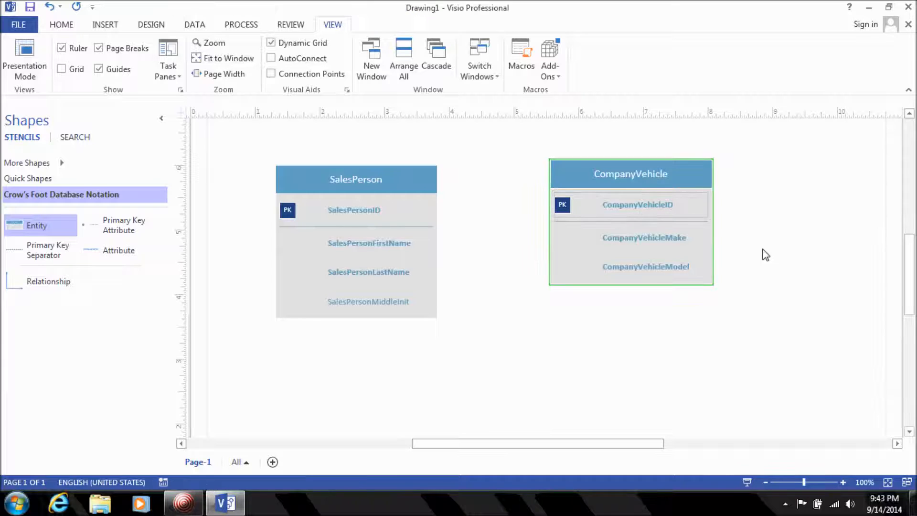
pyautogui.click(384, 308)
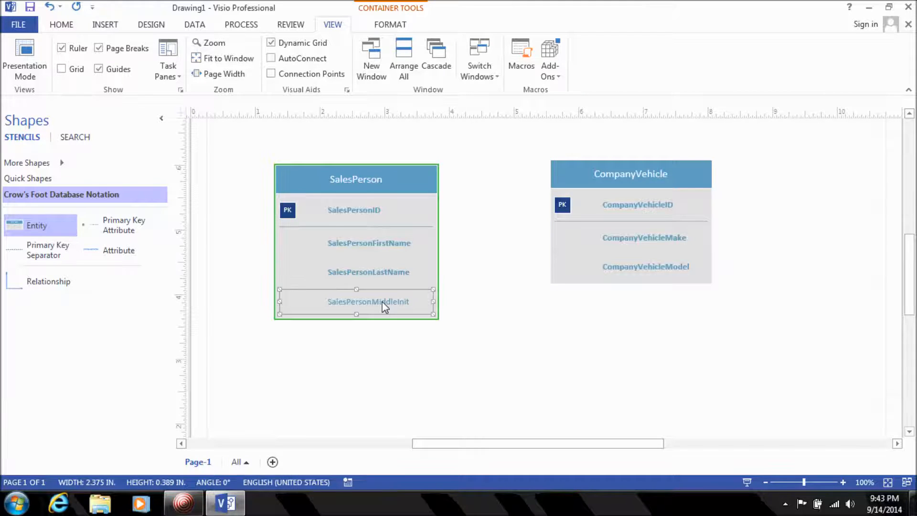
pyautogui.click(488, 315)
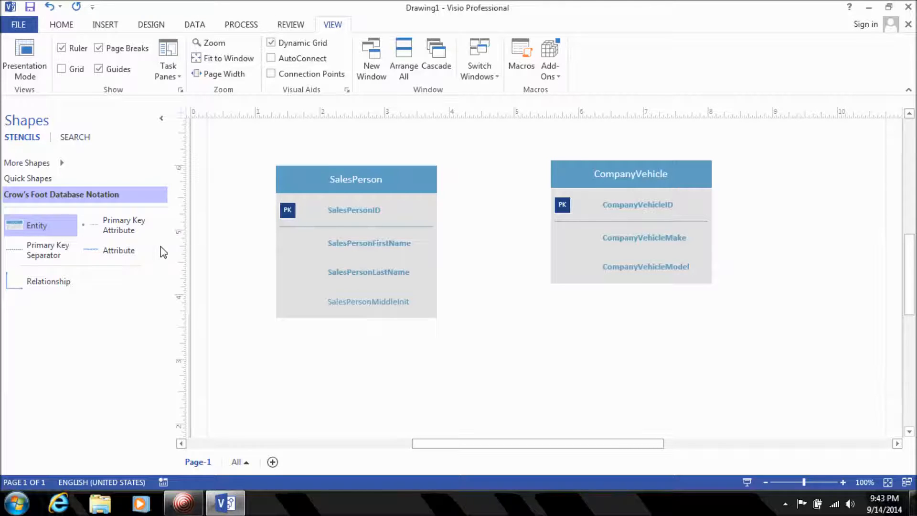
# - Add an Attribute below SalesPersonMiddleInit in the SalesPerson entity and name it CompanyVehicleID
pyautogui.click(111, 257)
pyautogui.moveTo(111, 258); pyautogui.dragTo(366, 320)
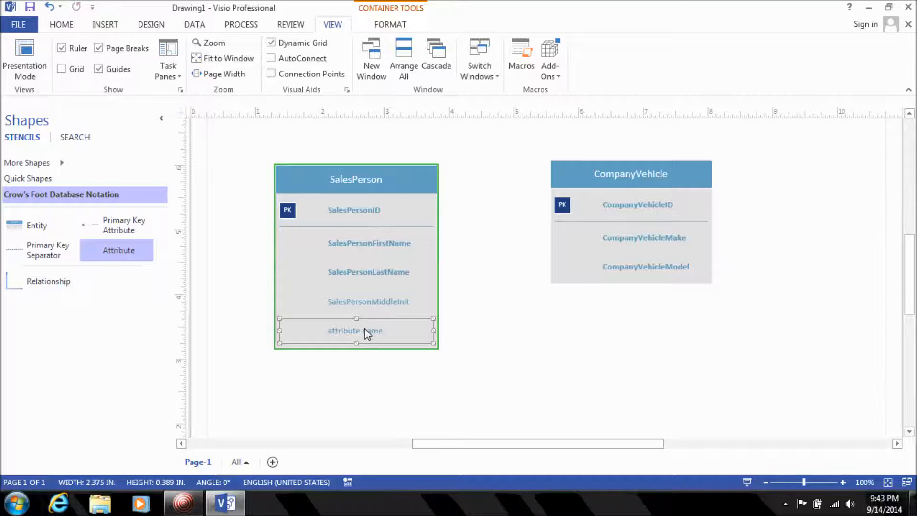
pyautogui.write('CompanyVehicleID')
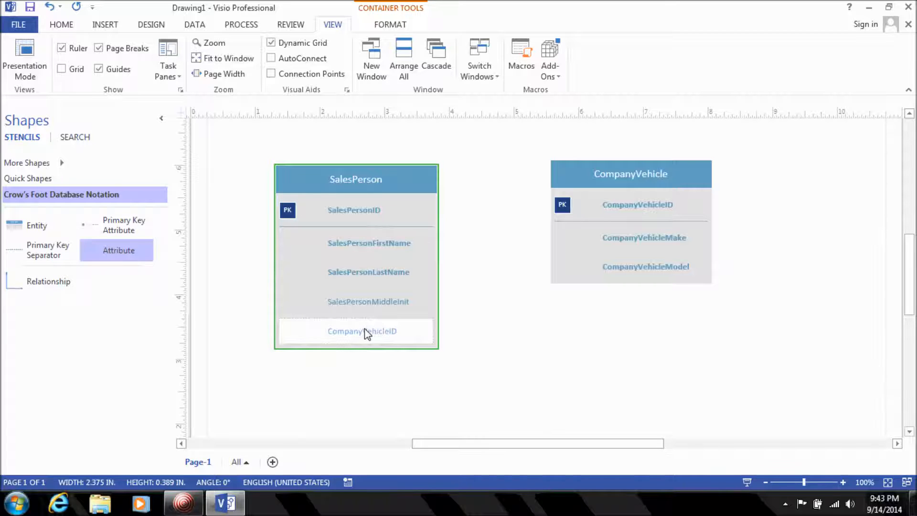
pyautogui.click(483, 350)
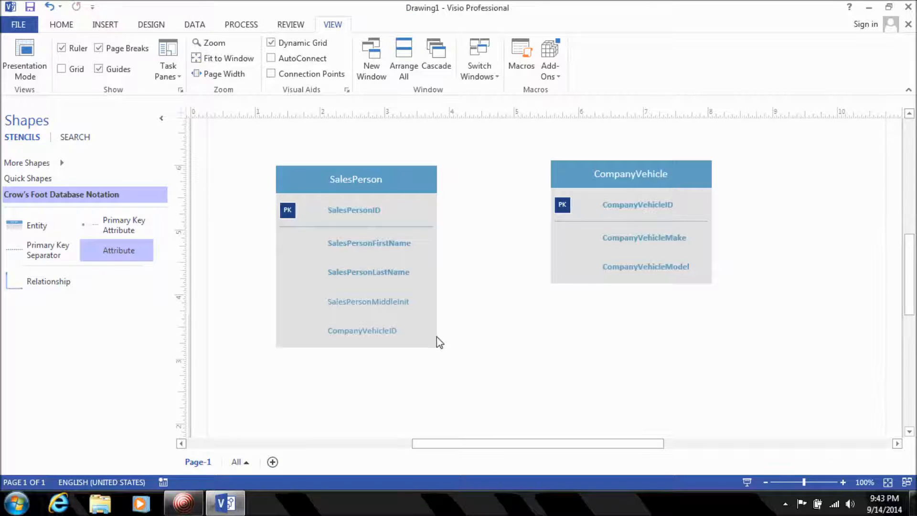
pyautogui.click(412, 337)
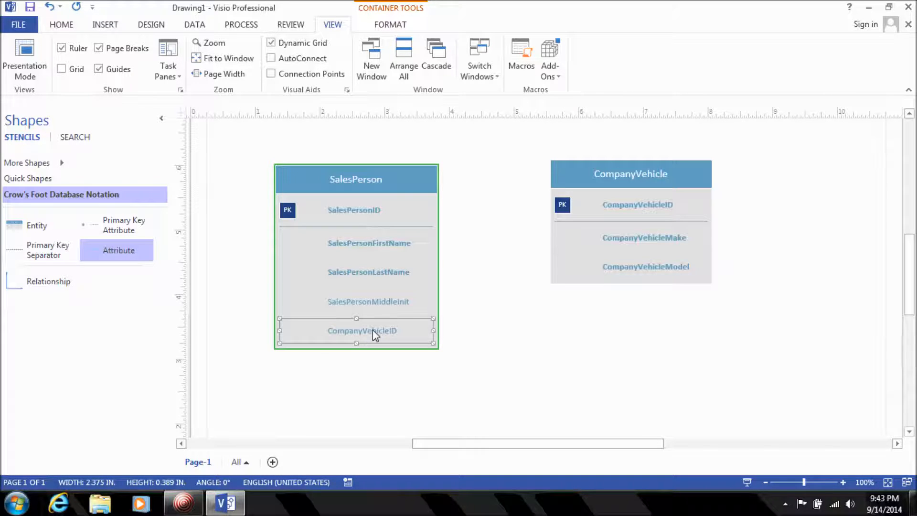
# - Set the CompanyVehicleID attribute in the SalesPerson entity as a foreign key
pyautogui.rightClick(372, 329)
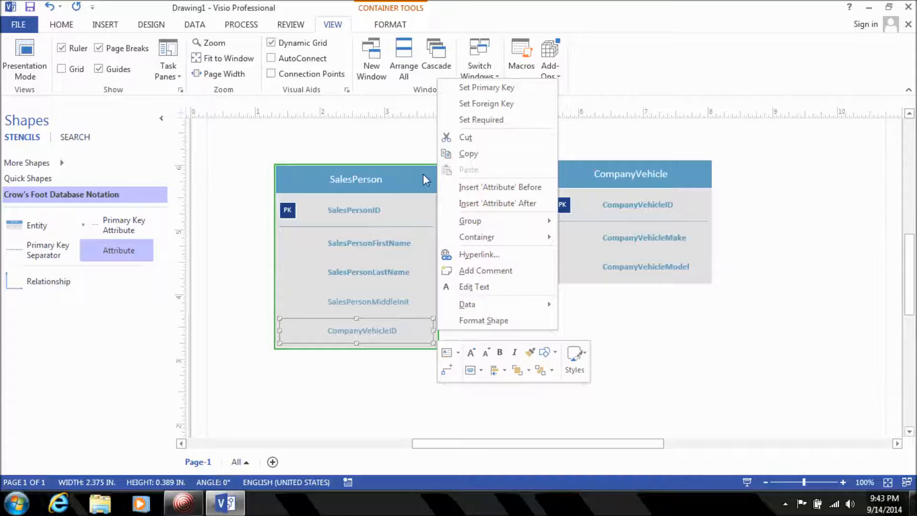
pyautogui.click(492, 104)
pyautogui.click(430, 354)
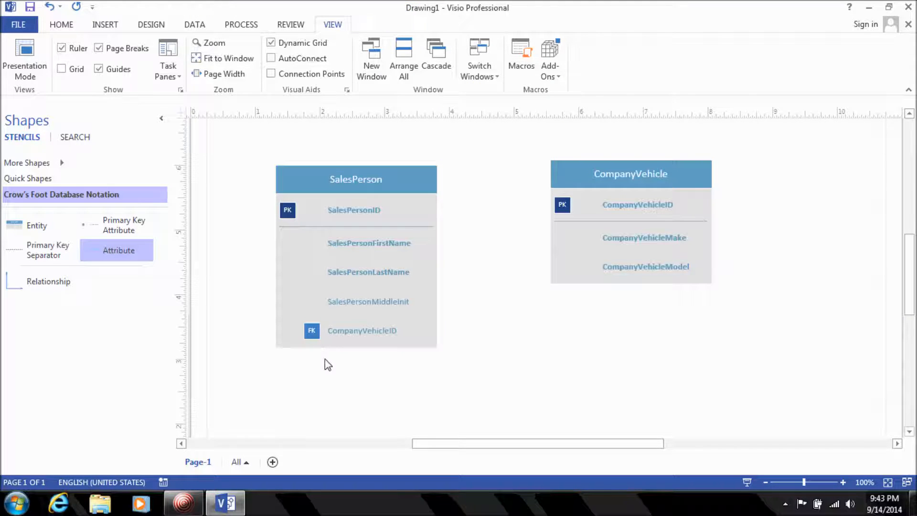
pyautogui.click(366, 340)
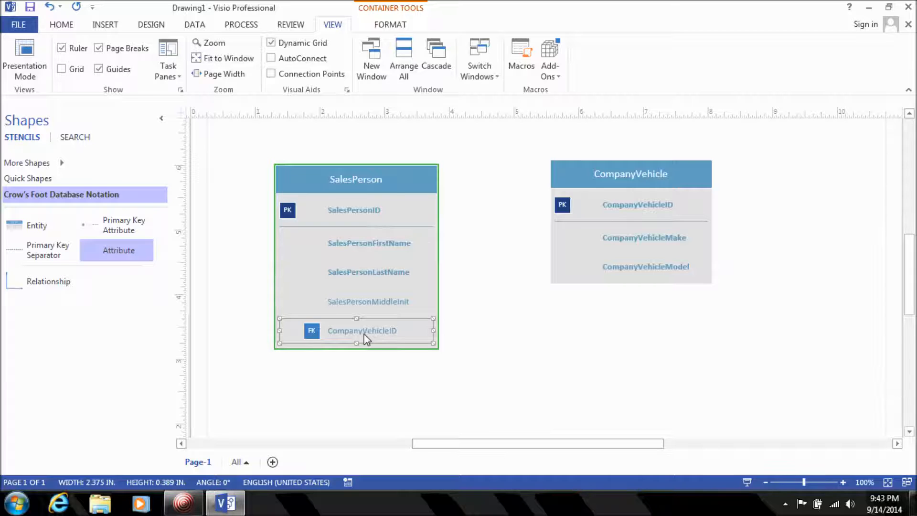
pyautogui.click(509, 324)
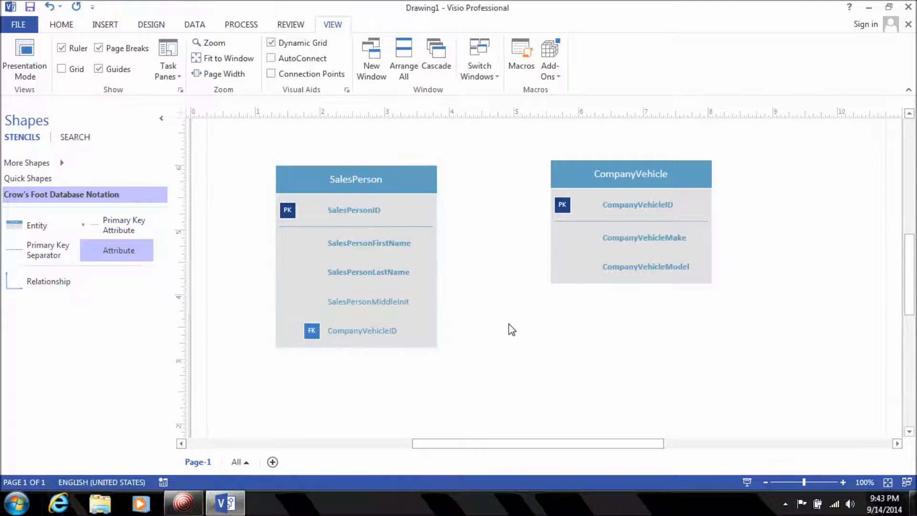
pyautogui.click(365, 336)
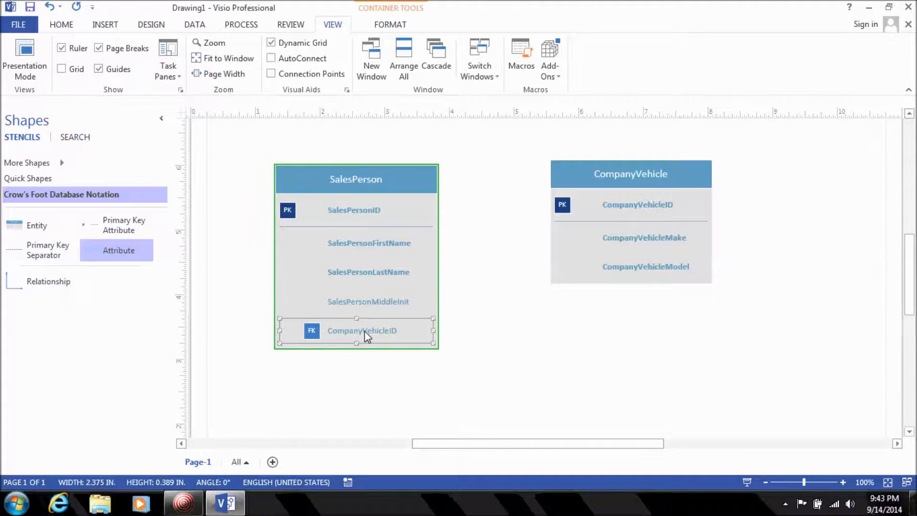
pyautogui.click(501, 350)
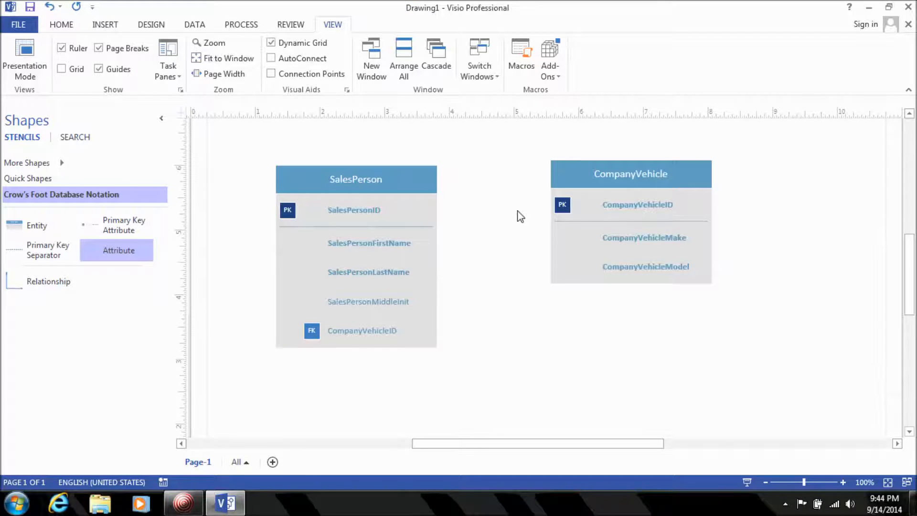
pyautogui.click(593, 214)
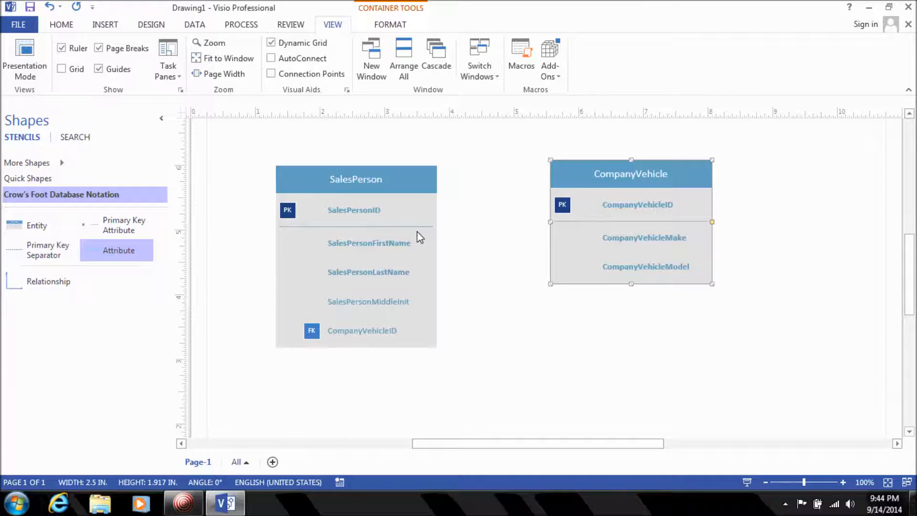
pyautogui.click(392, 245)
pyautogui.click(582, 332)
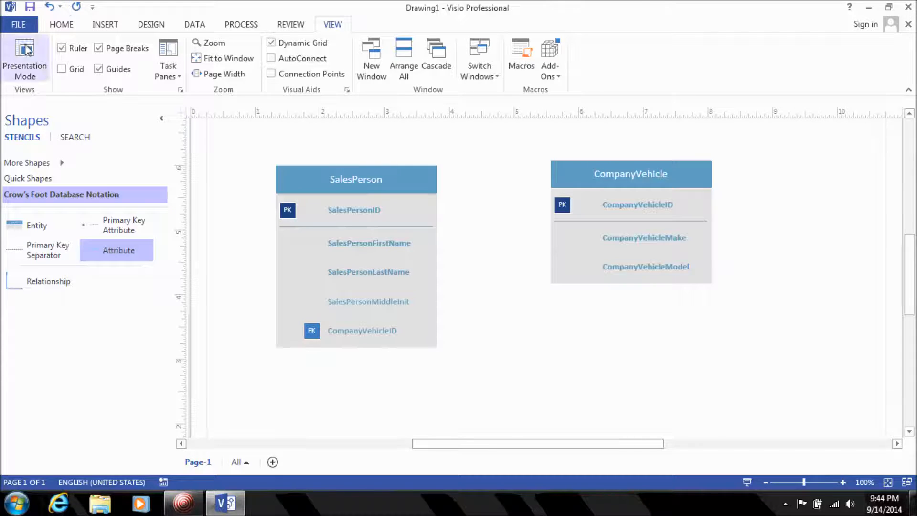
# - Save the drawing to the Desktop as a Visio Drawing named "sample visio"
pyautogui.click(29, 13)
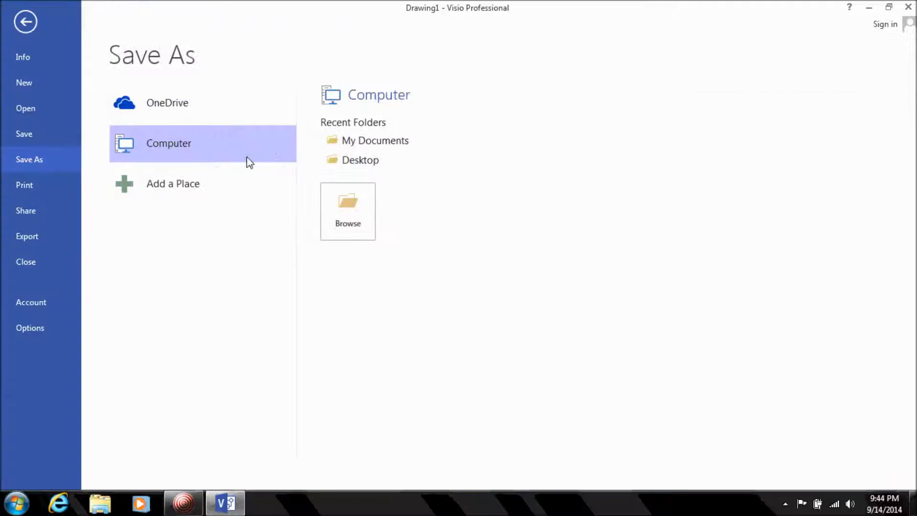
pyautogui.click(359, 168)
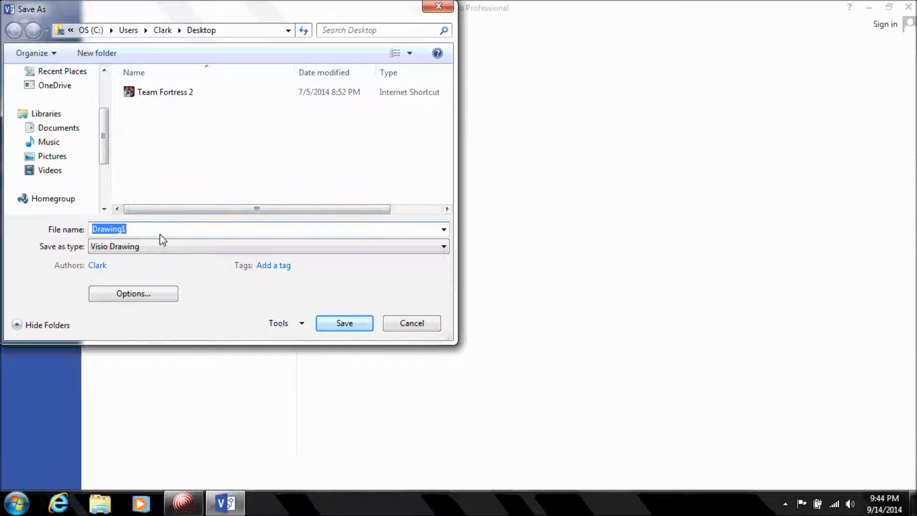
pyautogui.write('sample visio')
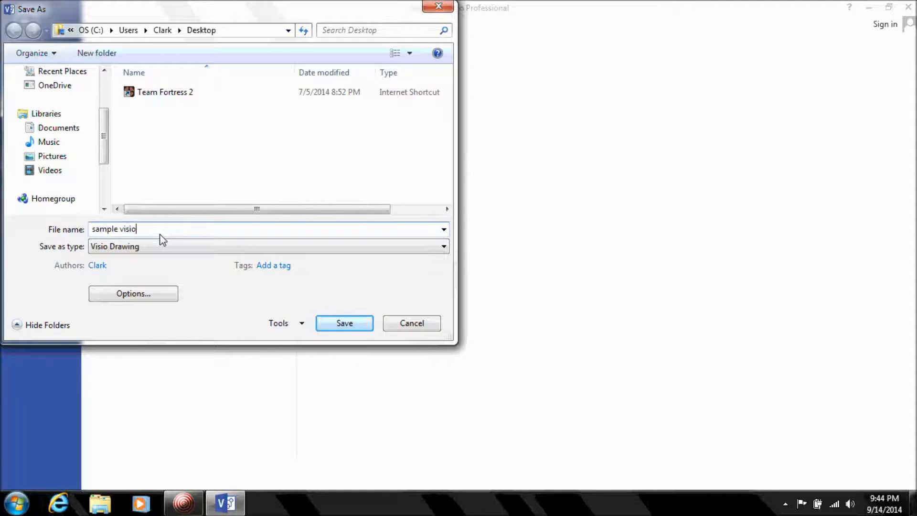
pyautogui.press('Return')
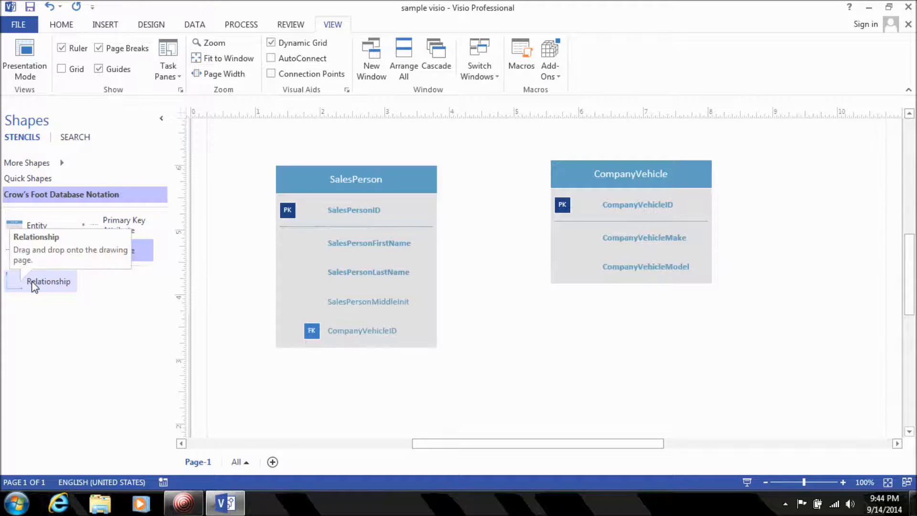
# - Place a Relationship connector in the empty area below and between the SalesPerson and CompanyVehicle entities
pyautogui.moveTo(34, 285); pyautogui.dragTo(544, 364)
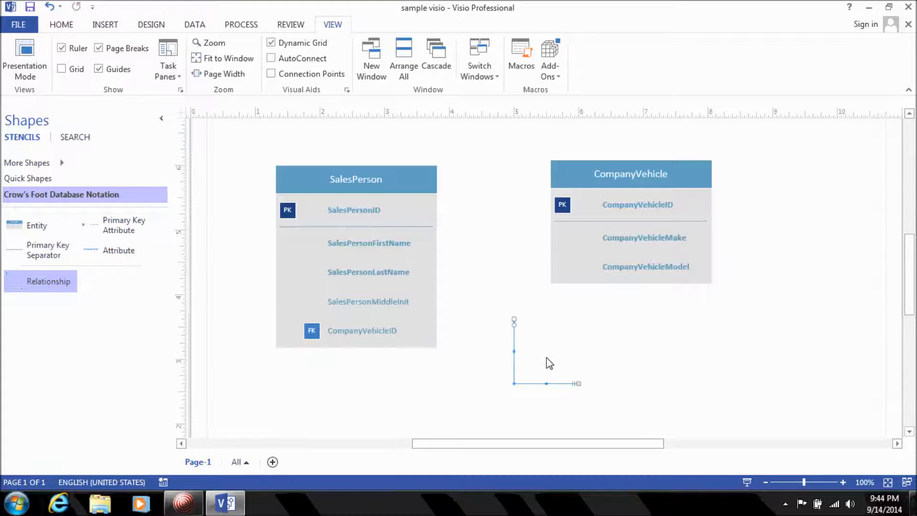
pyautogui.moveTo(577, 383); pyautogui.dragTo(574, 383)
pyautogui.click(551, 371)
pyautogui.click(543, 383)
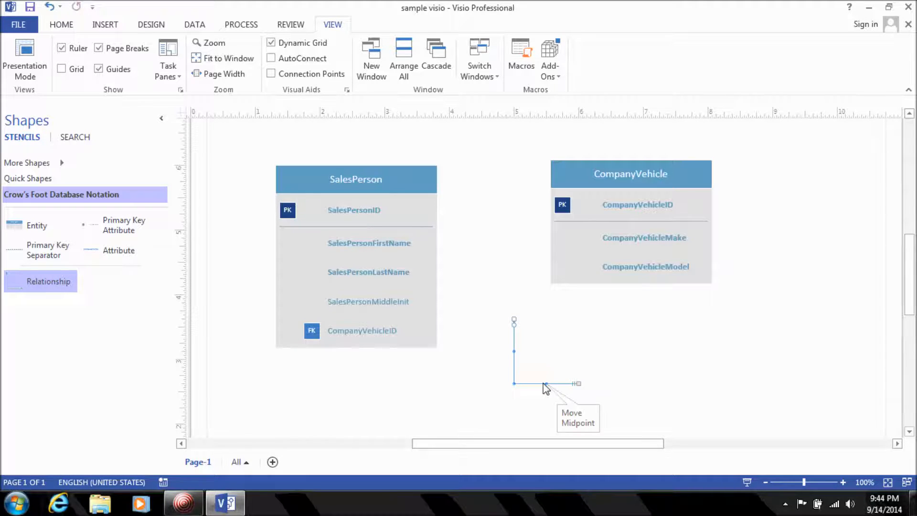
# - Format the relationship line with both the Begin Arrow size and the End Arrow size set to Jumbo
pyautogui.rightClick(543, 383)
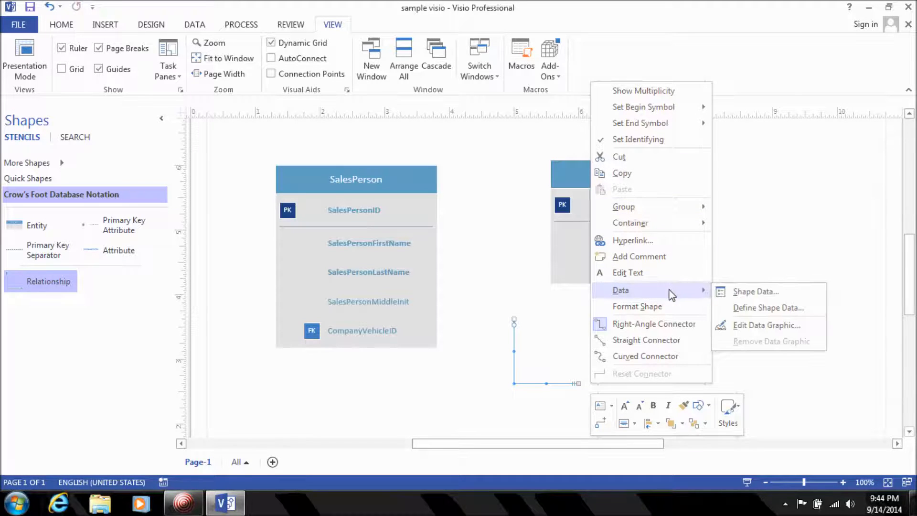
pyautogui.click(669, 304)
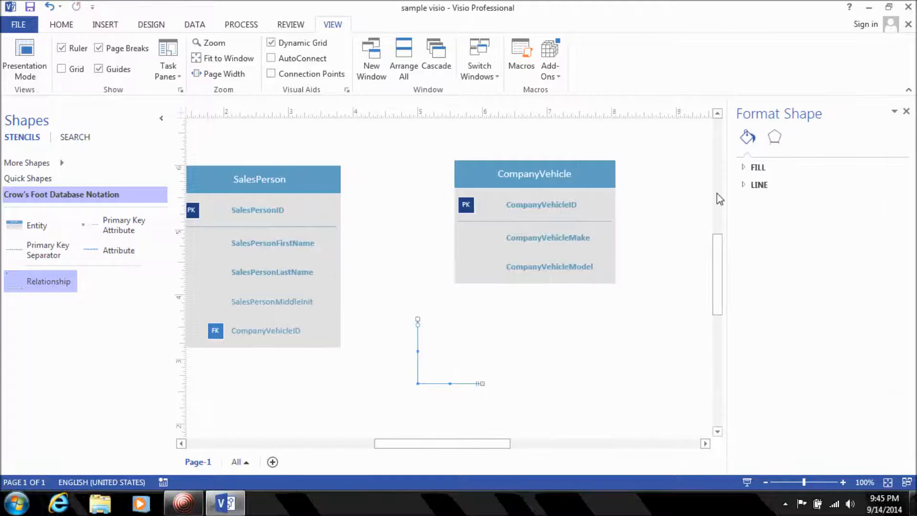
pyautogui.click(742, 185)
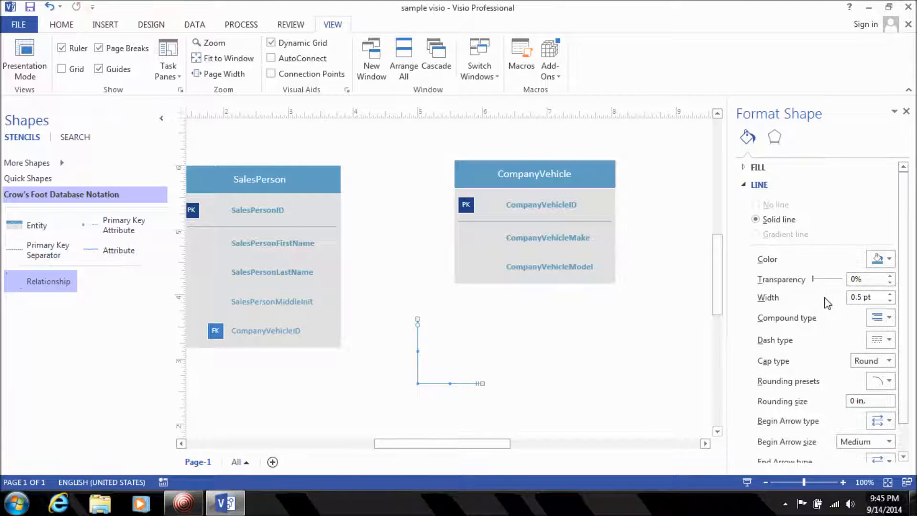
pyautogui.scroll(-2, 909, 356)
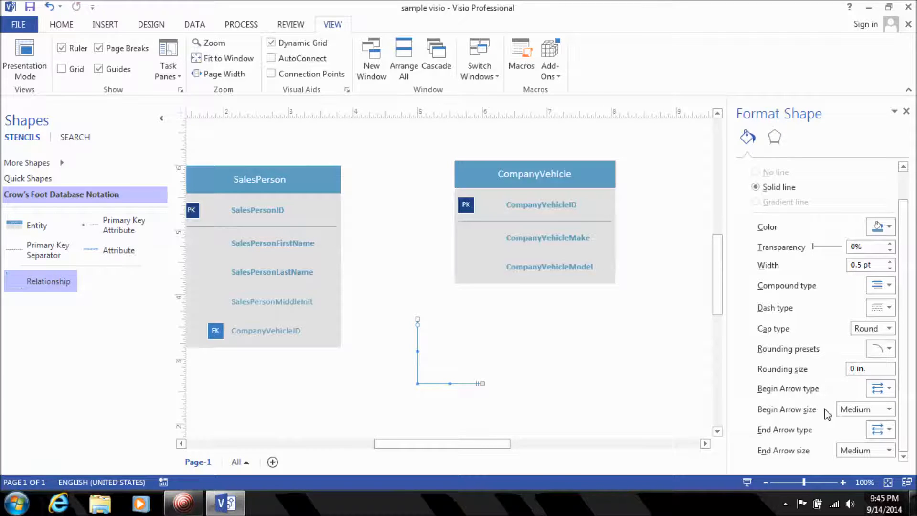
pyautogui.click(890, 408)
pyautogui.click(851, 382)
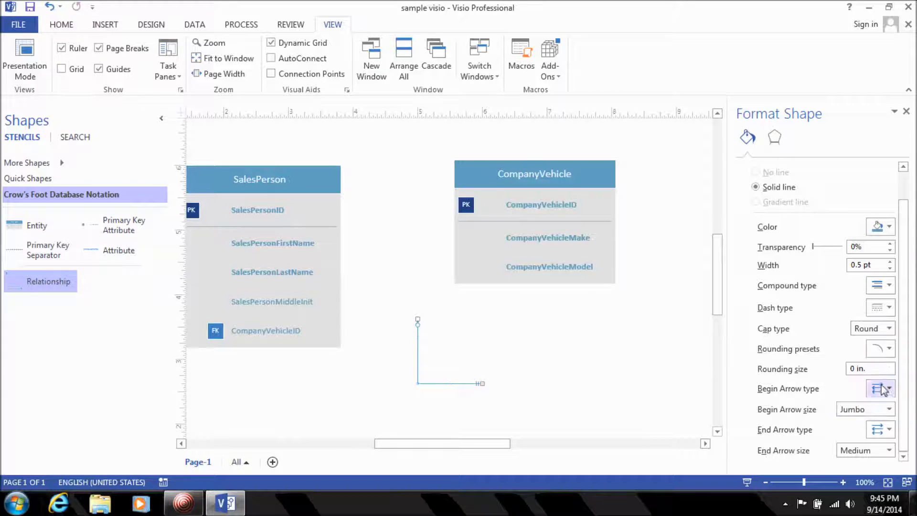
pyautogui.click(890, 451)
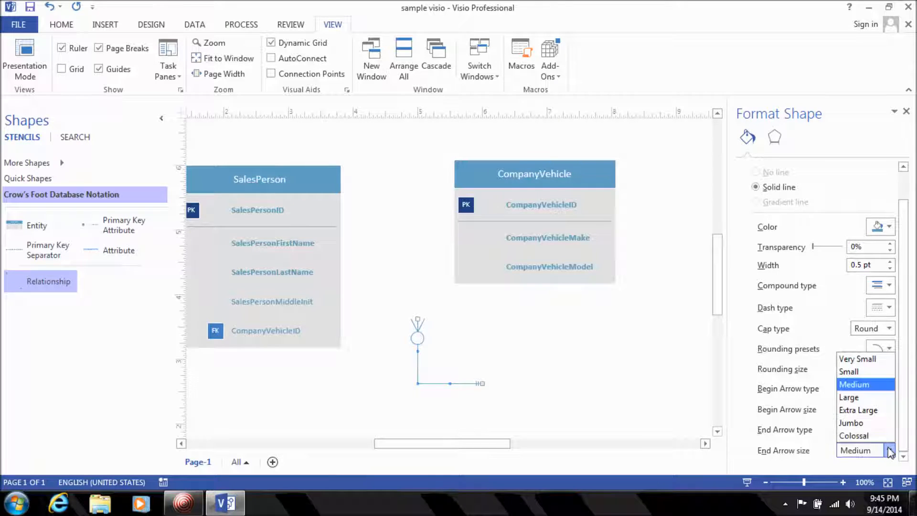
pyautogui.click(860, 423)
pyautogui.click(524, 335)
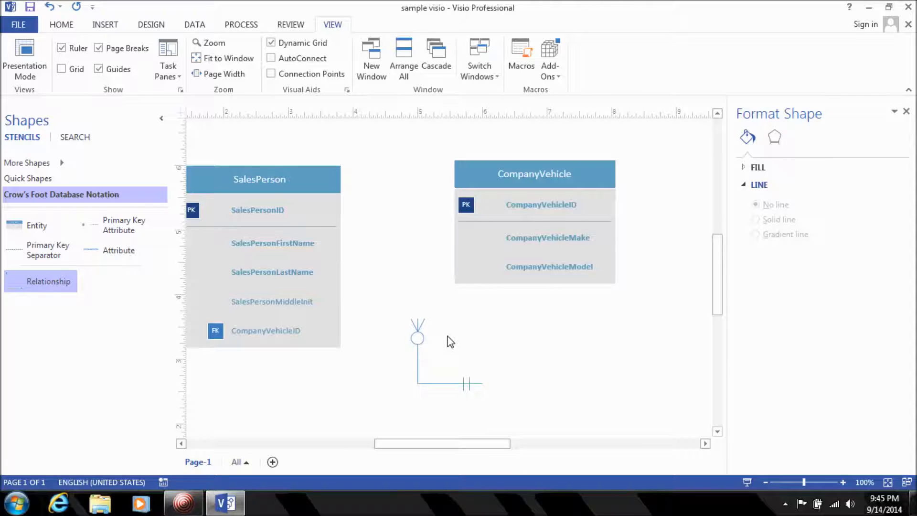
pyautogui.click(290, 329)
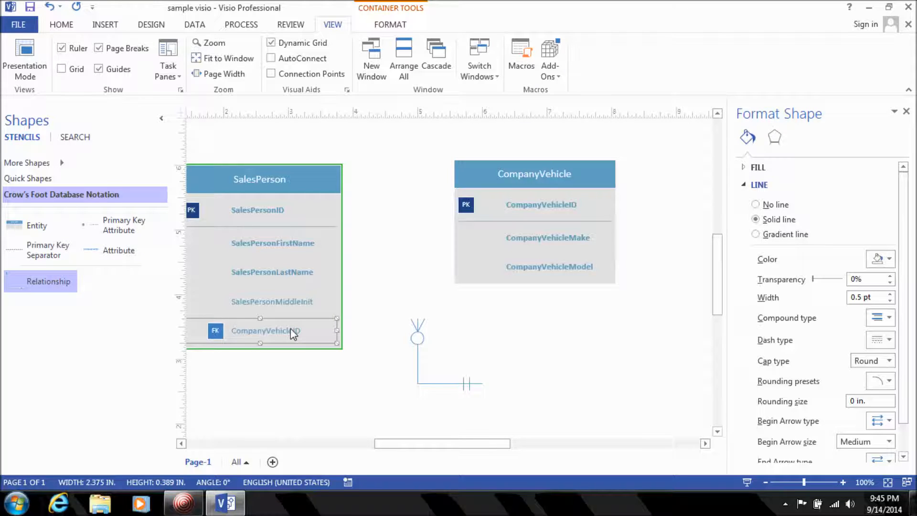
pyautogui.click(533, 213)
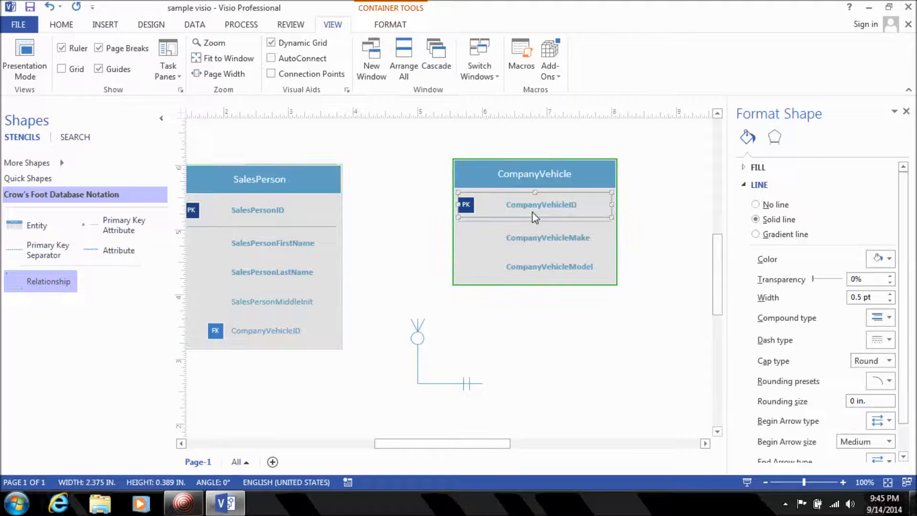
pyautogui.click(634, 344)
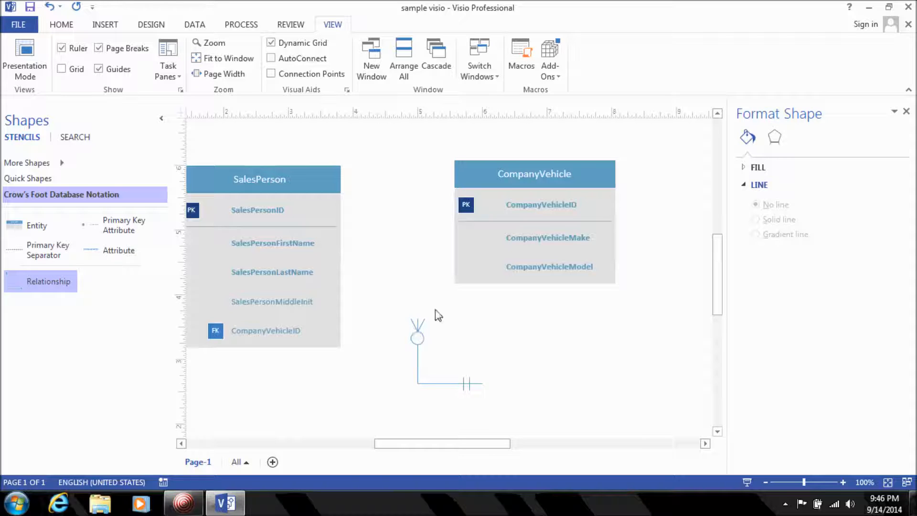
pyautogui.click(417, 332)
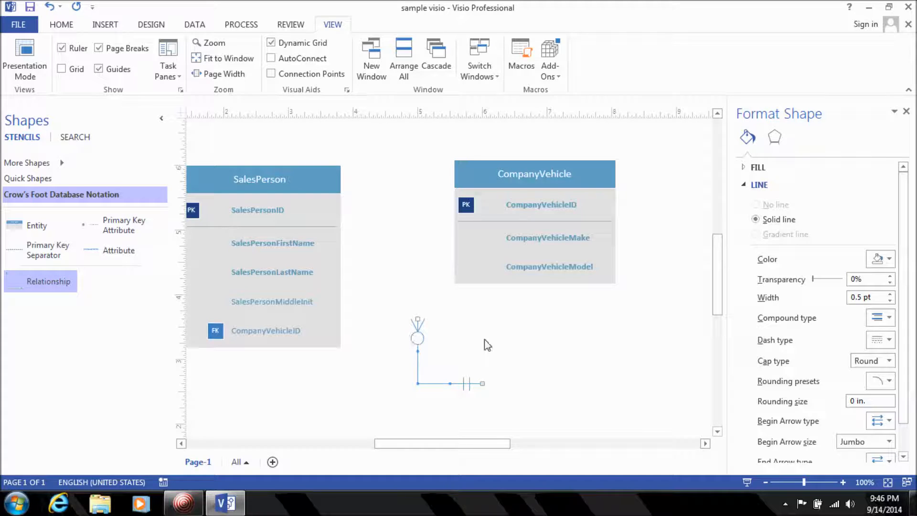
pyautogui.click(476, 349)
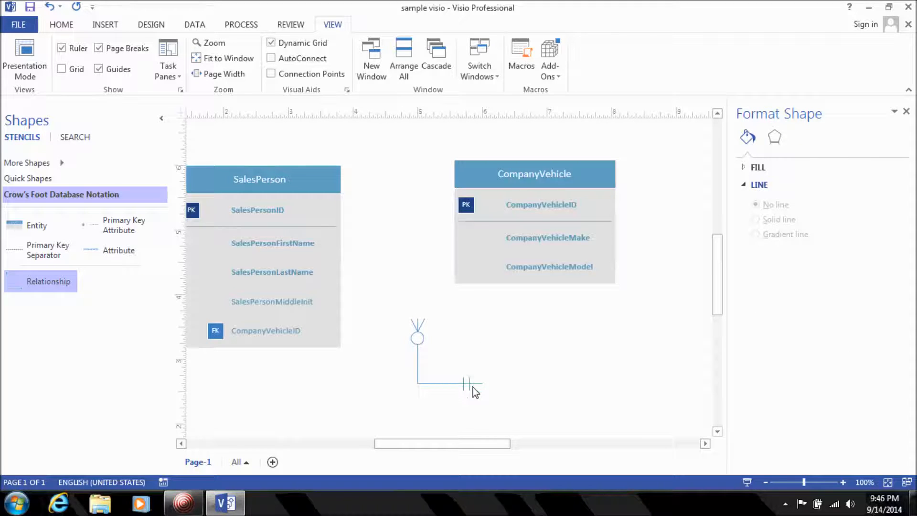
# - Change the relationship line's Begin Arrow type to style 30, the bar with a circle
pyautogui.click(442, 383)
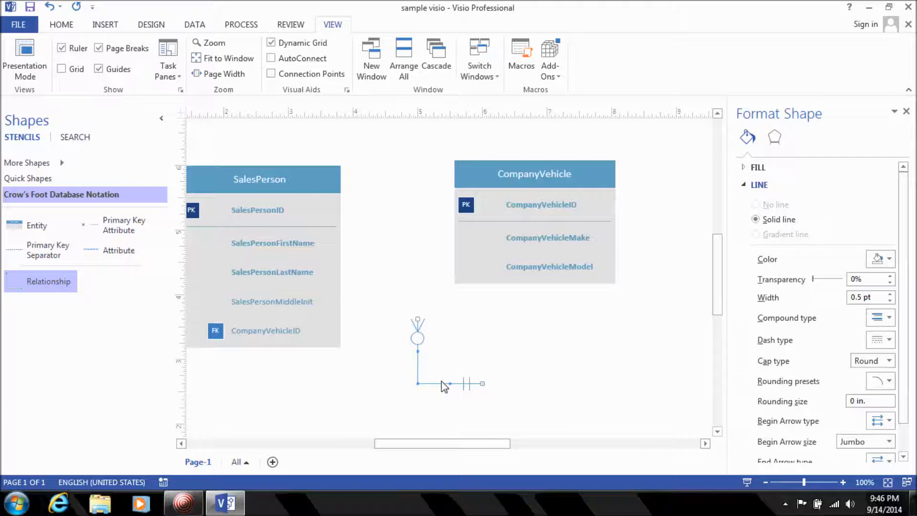
pyautogui.rightClick(441, 381)
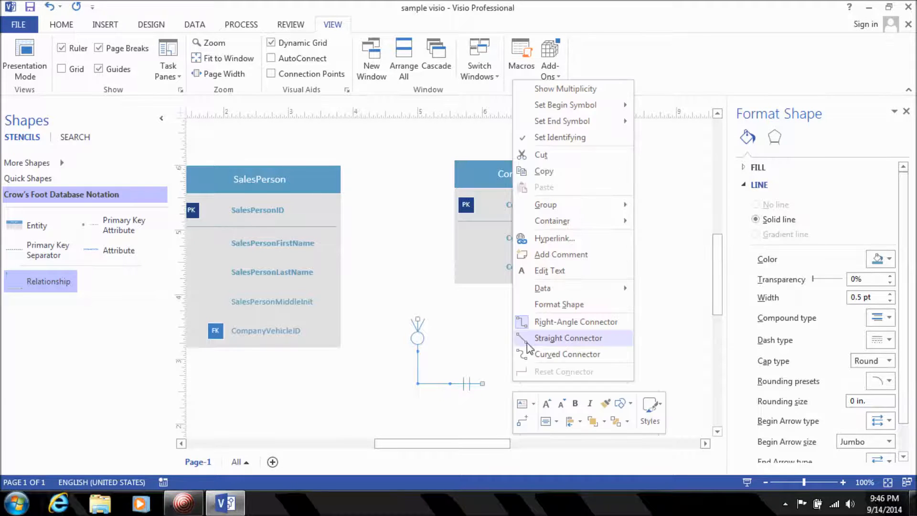
pyautogui.click(907, 215)
pyautogui.scroll(-2, 903, 215)
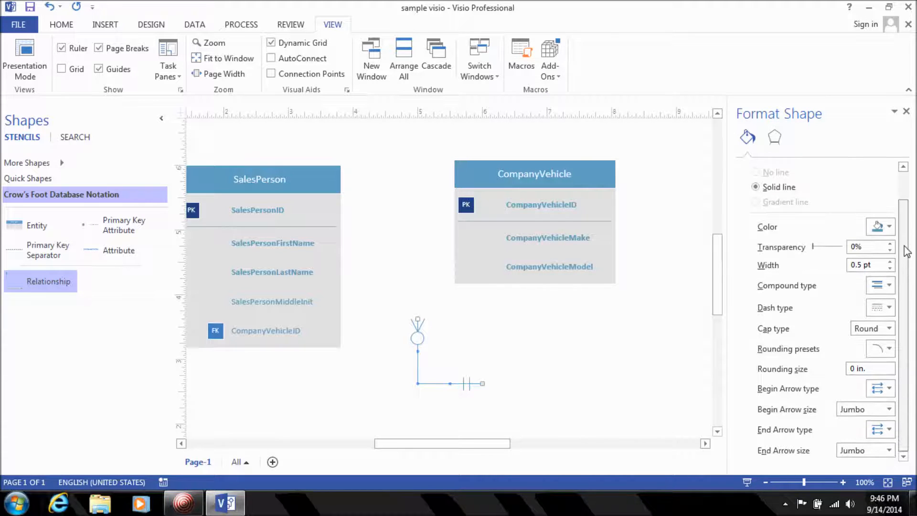
pyautogui.scroll(2, 900, 229)
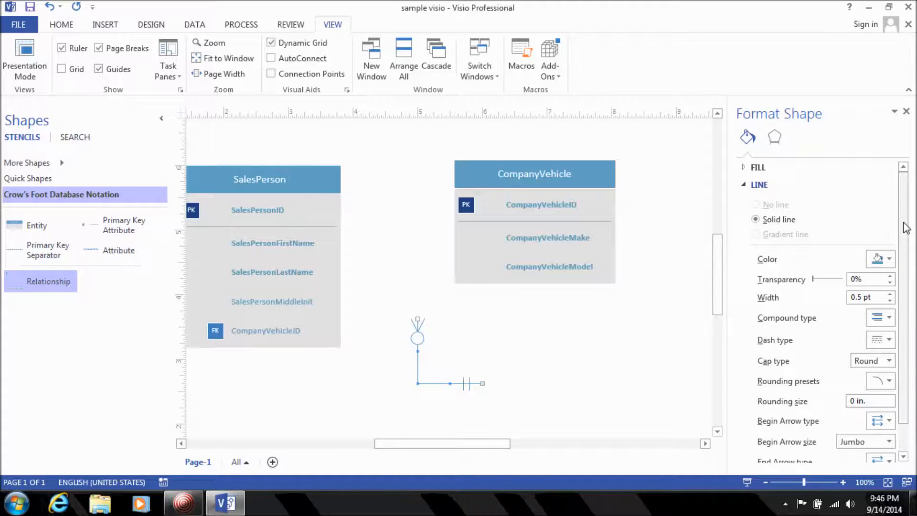
pyautogui.scroll(-2, 904, 228)
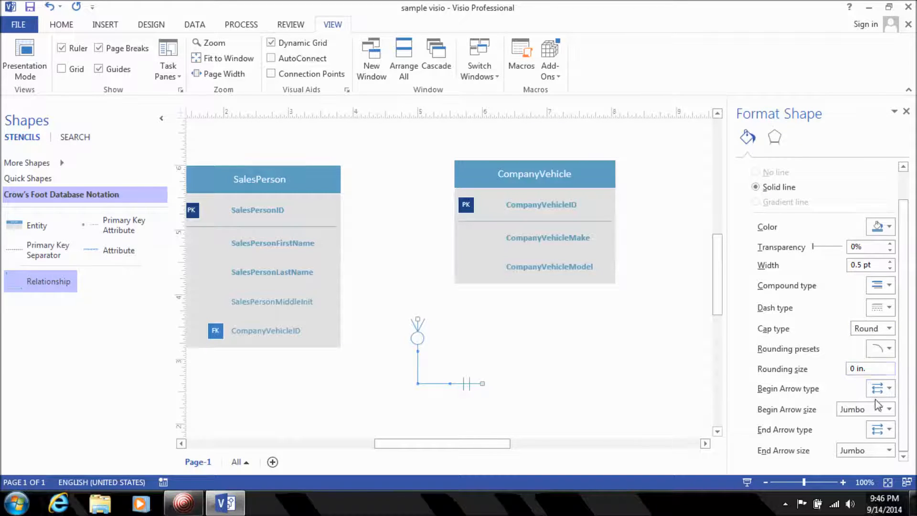
pyautogui.click(892, 388)
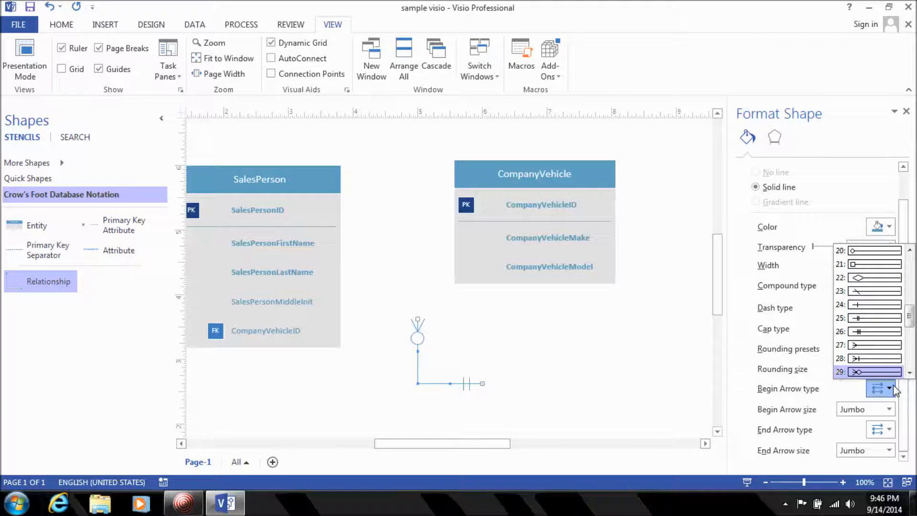
pyautogui.click(908, 372)
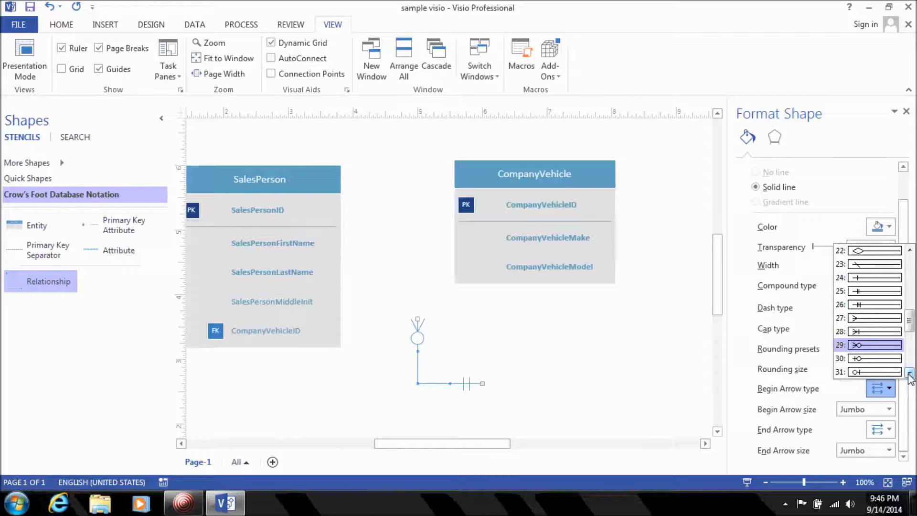
pyautogui.click(875, 358)
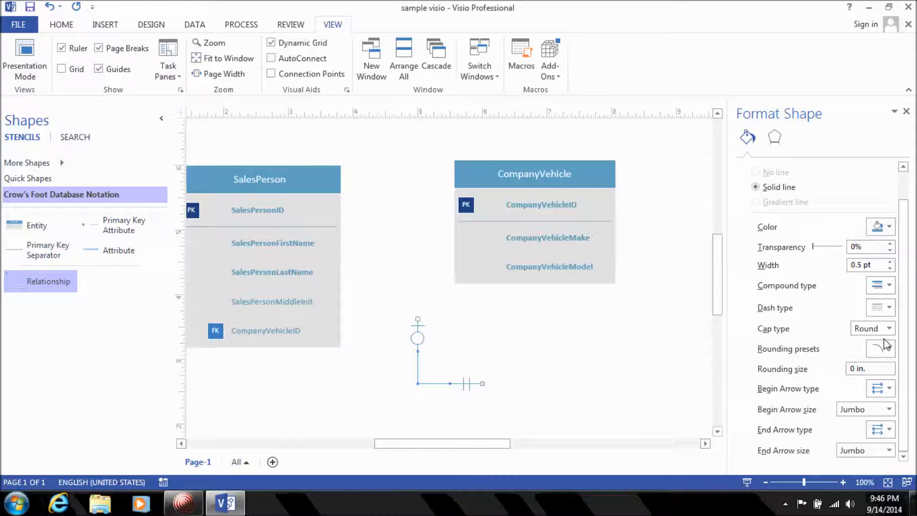
# - Change the relationship line's End Arrow type to style 30, the bar with a circle
pyautogui.click(889, 430)
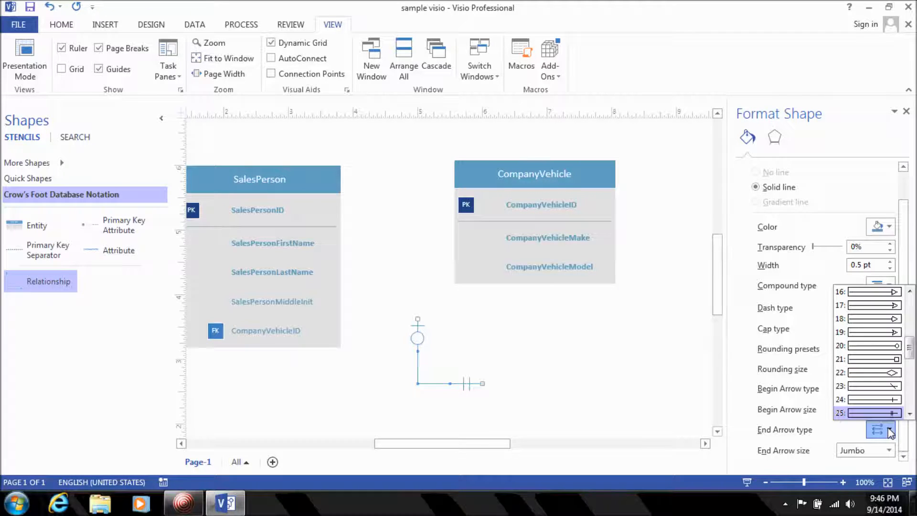
pyautogui.scroll(-3, 902, 383)
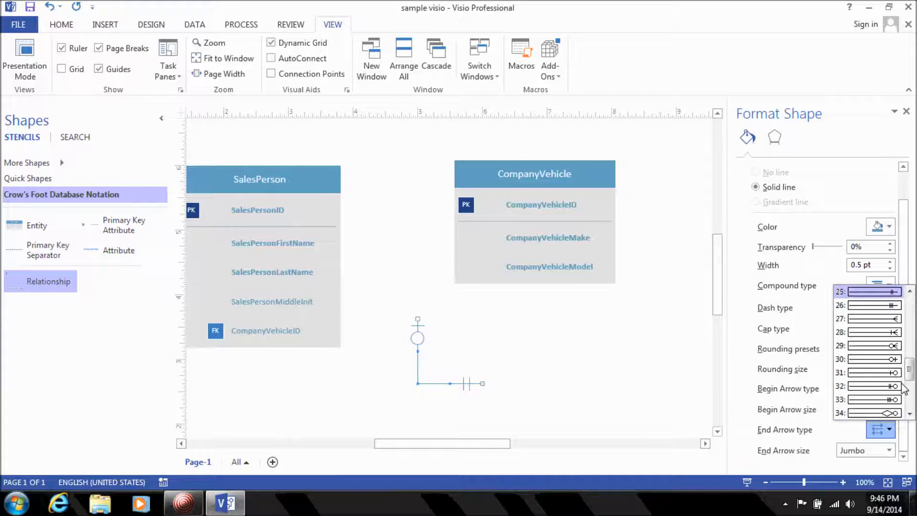
pyautogui.click(883, 358)
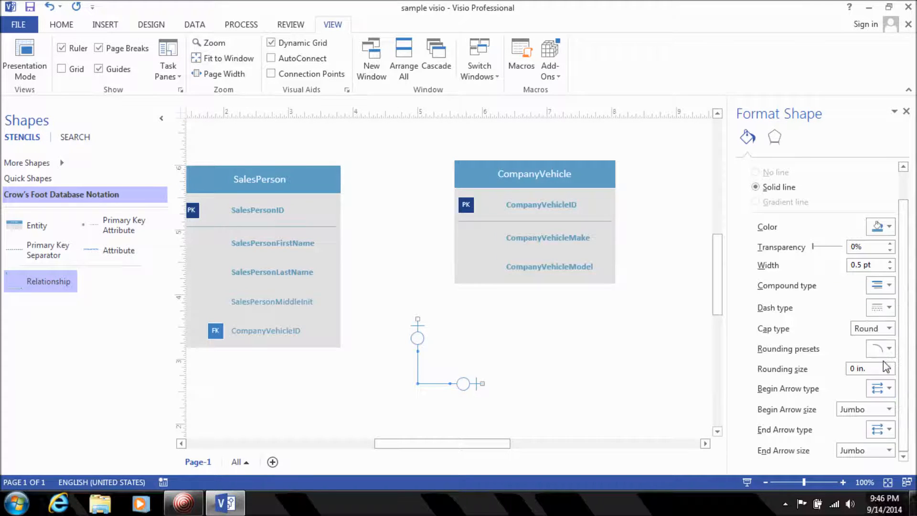
pyautogui.click(601, 363)
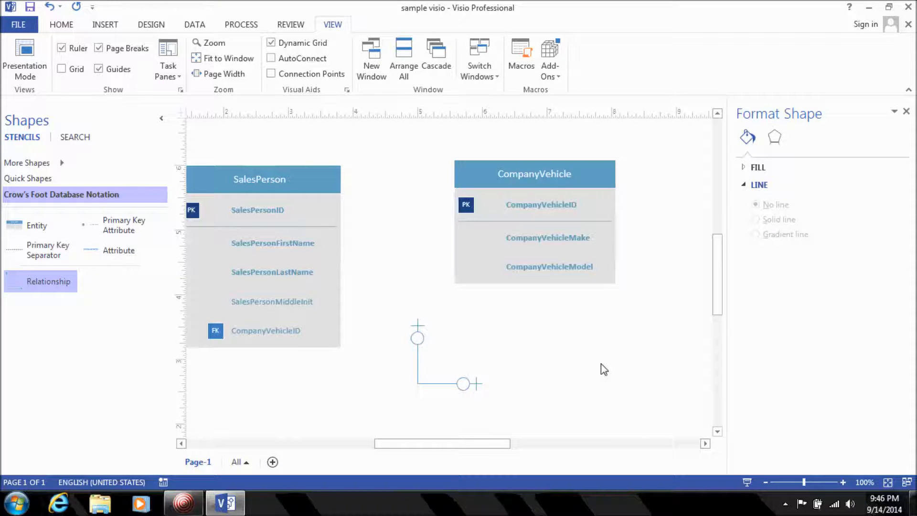
# - Glue the upper, beginning end of the relationship line to the SalesPerson entity as a whole shape
pyautogui.moveTo(463, 440); pyautogui.dragTo(447, 440)
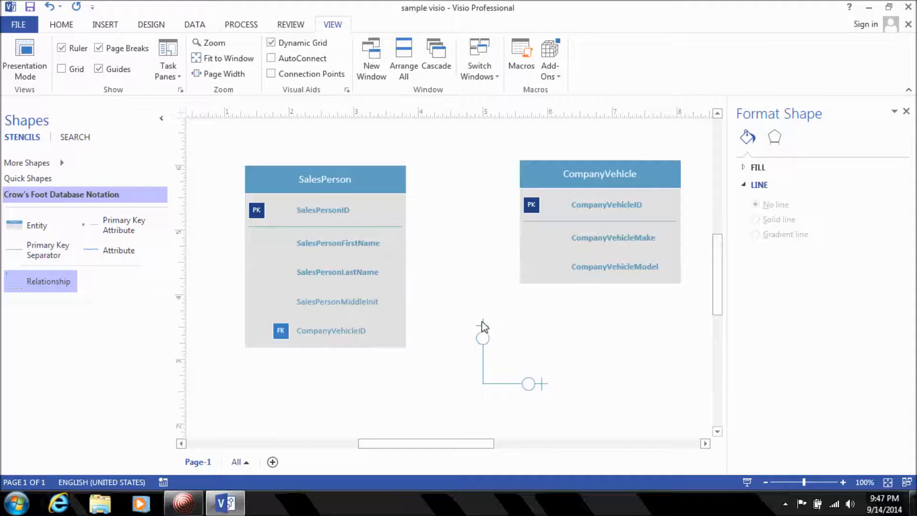
pyautogui.click(483, 328)
pyautogui.moveTo(480, 319); pyautogui.dragTo(425, 278)
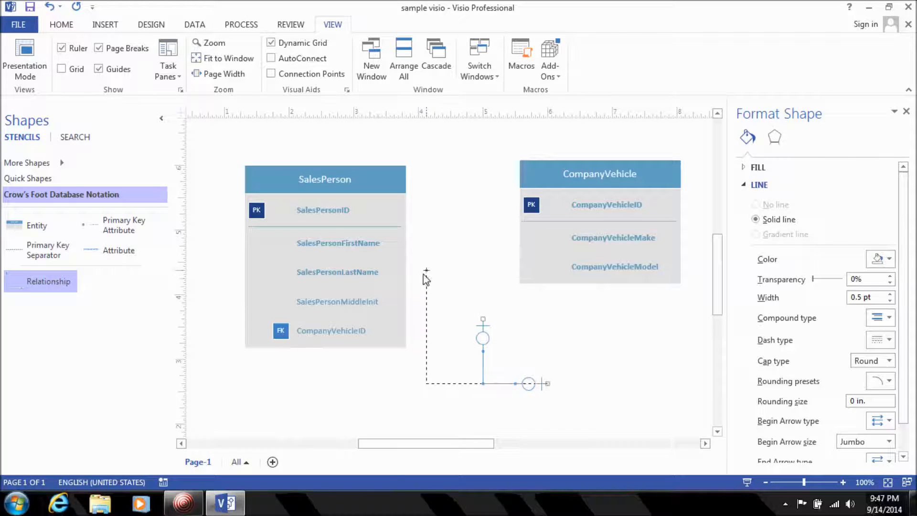
pyautogui.moveTo(425, 279); pyautogui.dragTo(424, 278)
pyautogui.moveTo(423, 276); pyautogui.dragTo(282, 269)
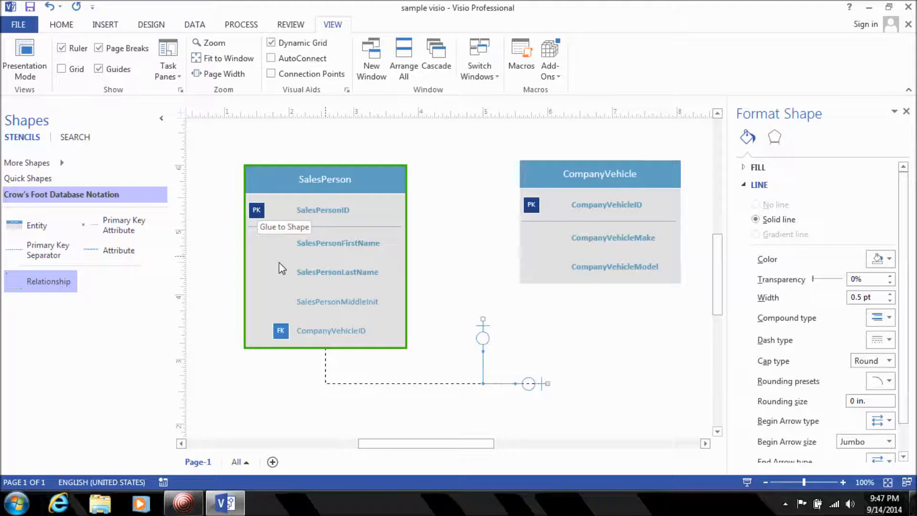
pyautogui.moveTo(279, 262); pyautogui.dragTo(279, 262)
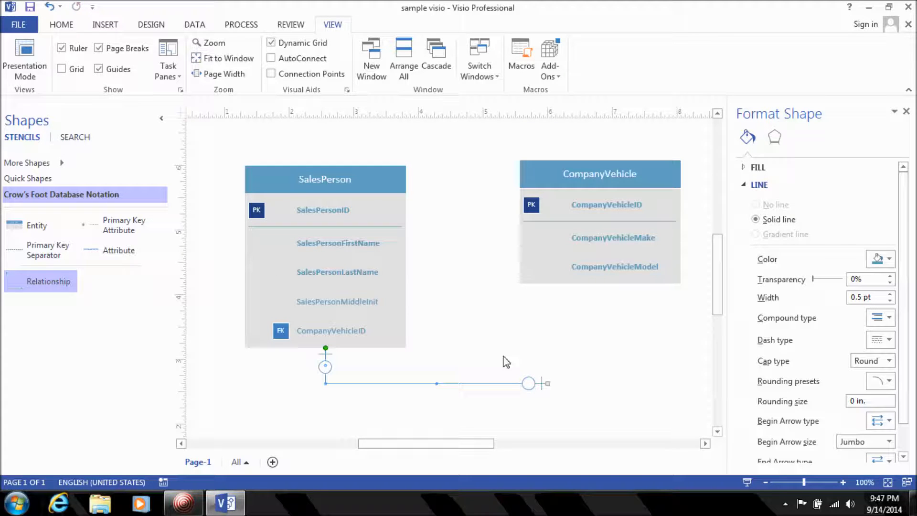
# - Glue the free end of the relationship line to the CompanyVehicle entity as a whole shape
pyautogui.click(549, 387)
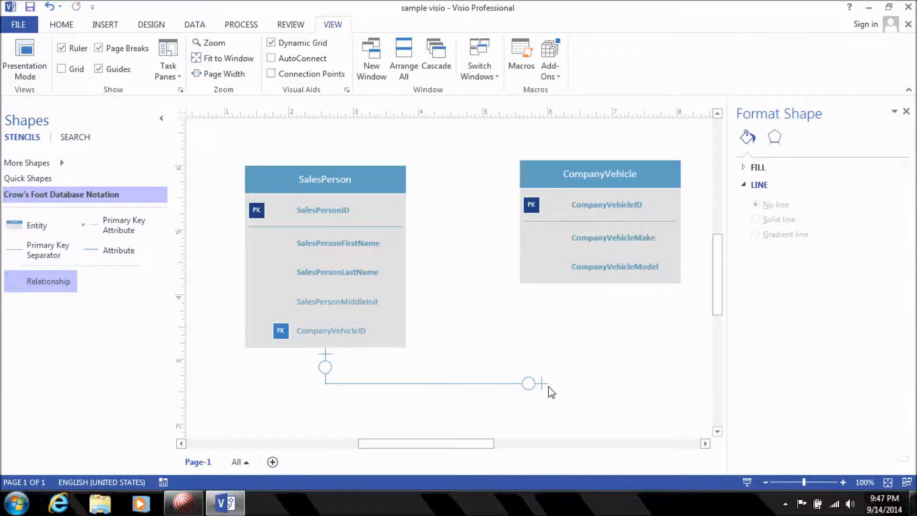
pyautogui.click(548, 384)
pyautogui.moveTo(549, 384); pyautogui.dragTo(648, 225)
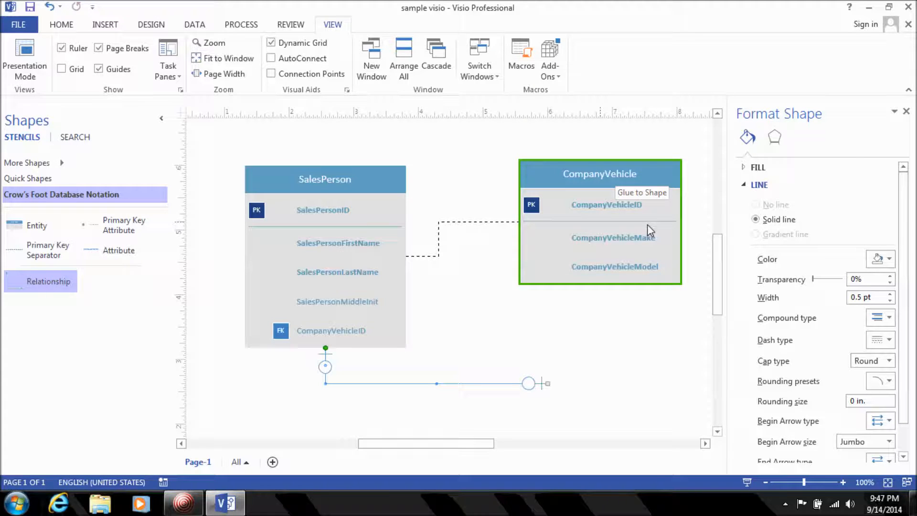
pyautogui.moveTo(646, 224); pyautogui.dragTo(647, 225)
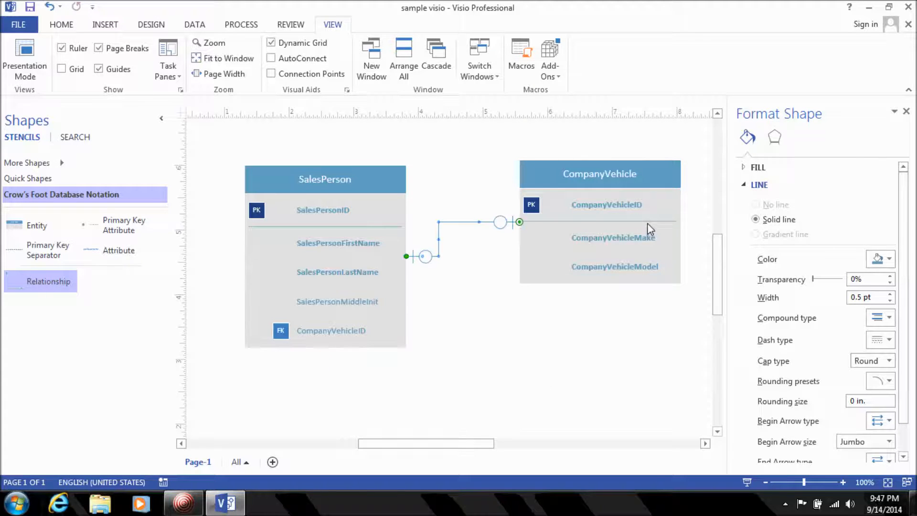
pyautogui.click(577, 137)
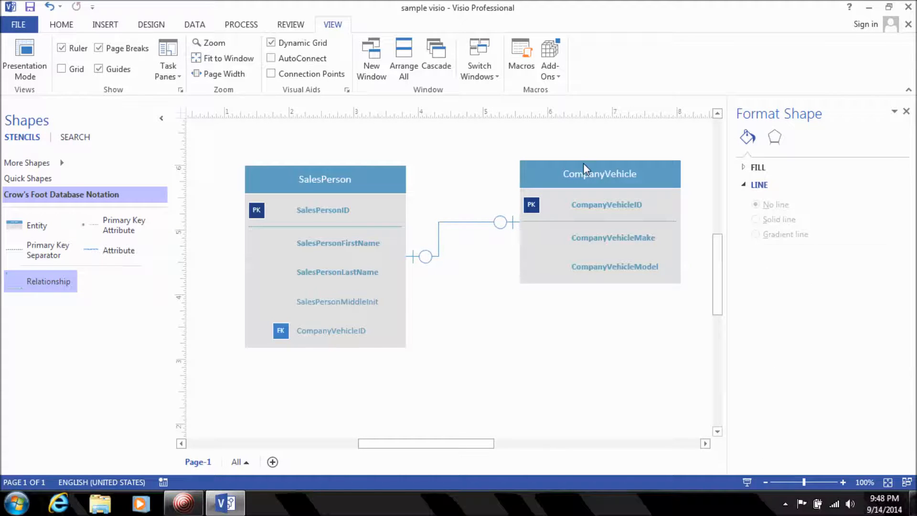
# - Nudge the CompanyVehicle entity down until its relationship line to SalesPerson runs straight
pyautogui.click(584, 167)
pyautogui.press('Down')
pyautogui.press('Down')
pyautogui.press('Down')
pyautogui.press('Down')
pyautogui.press('Down')
pyautogui.press('Down')
pyautogui.press('Down')
pyautogui.press('Down')
pyautogui.press('Down')
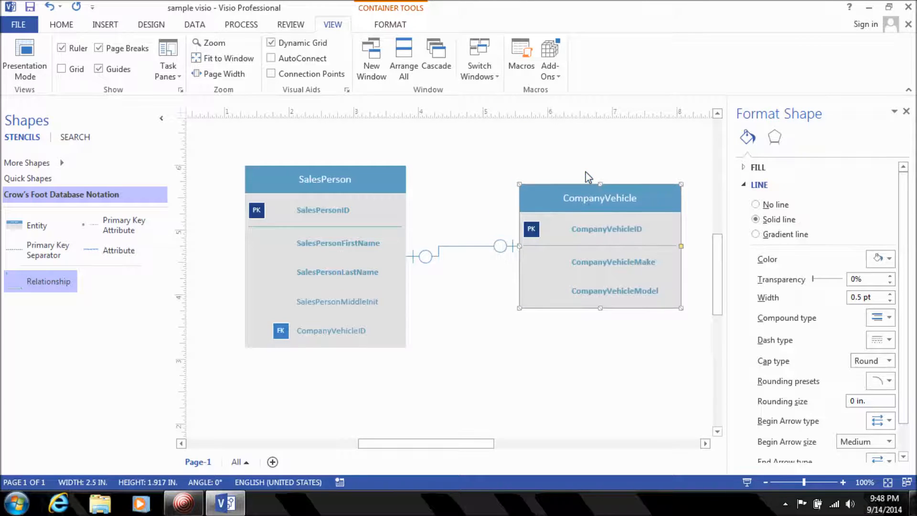
pyautogui.press('Down')
pyautogui.press('Down')
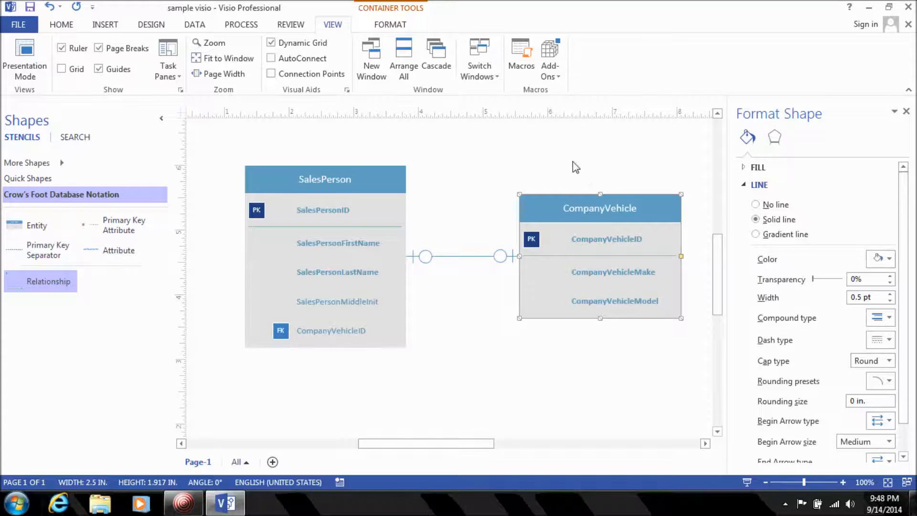
pyautogui.click(539, 129)
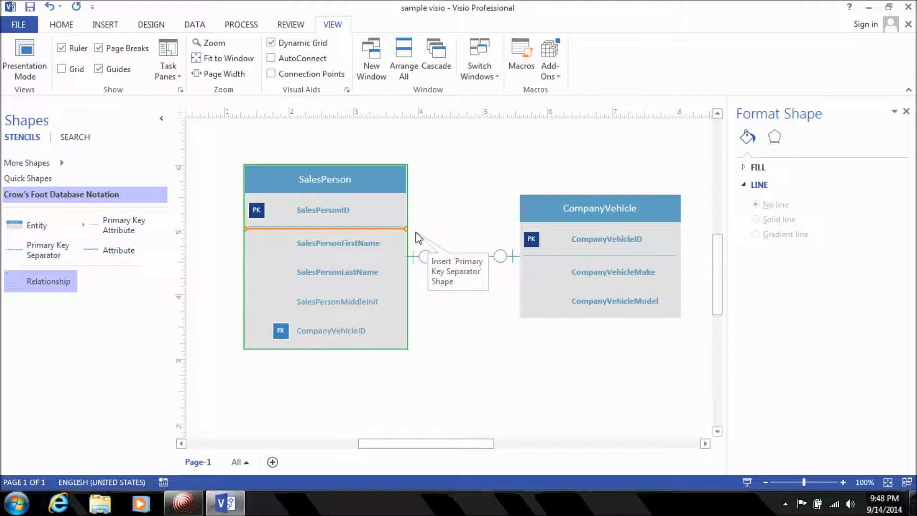
pyautogui.click(404, 241)
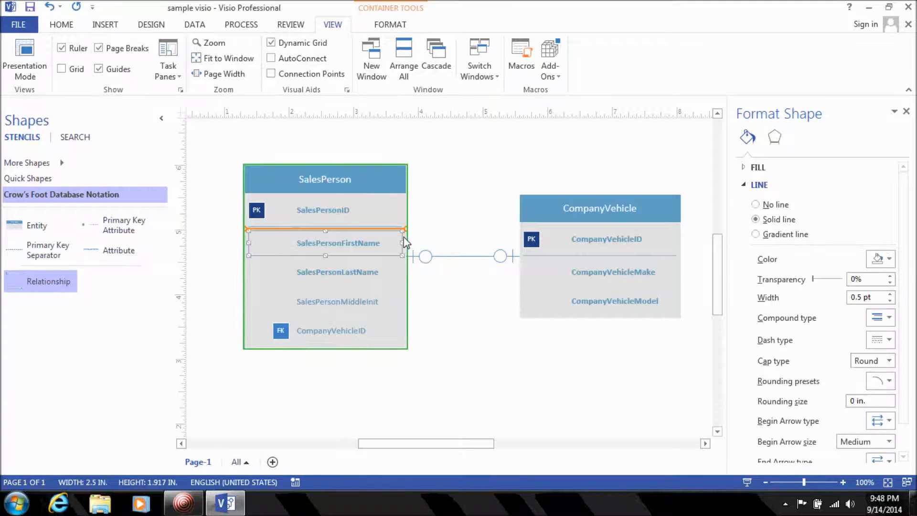
pyautogui.click(437, 347)
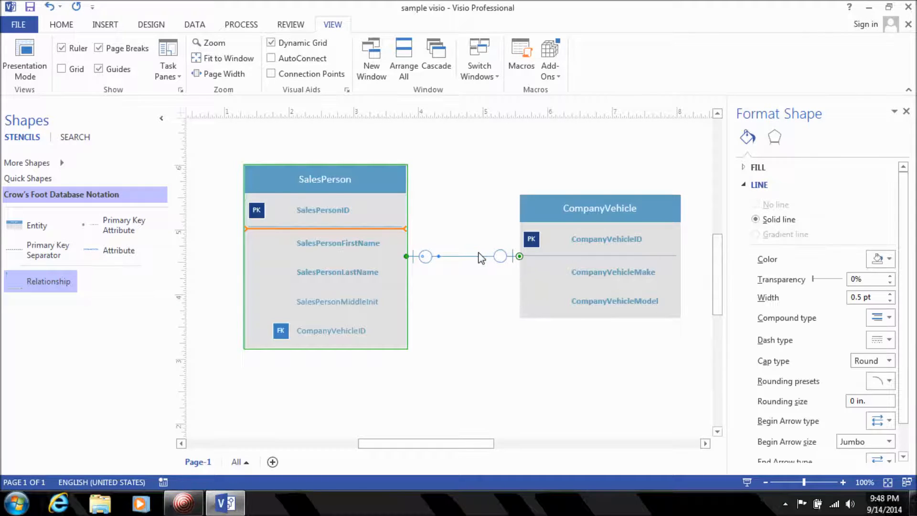
pyautogui.click(489, 162)
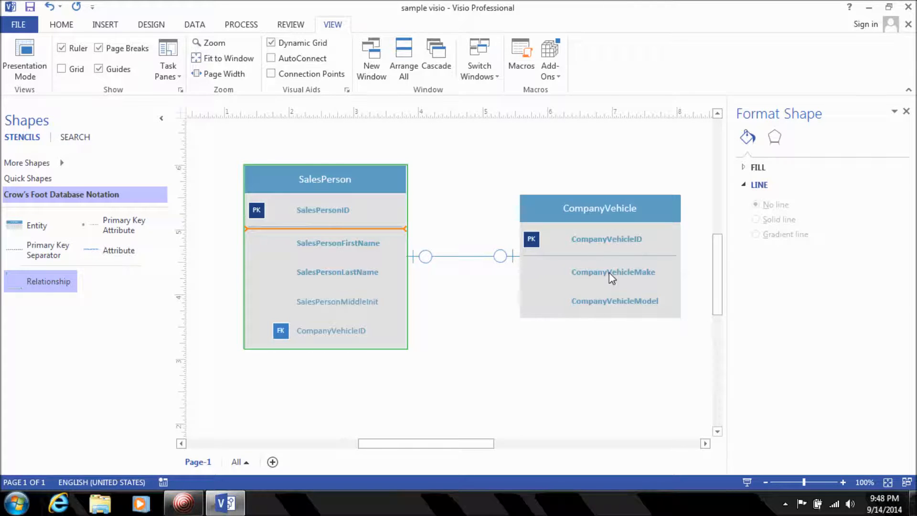
pyautogui.click(582, 209)
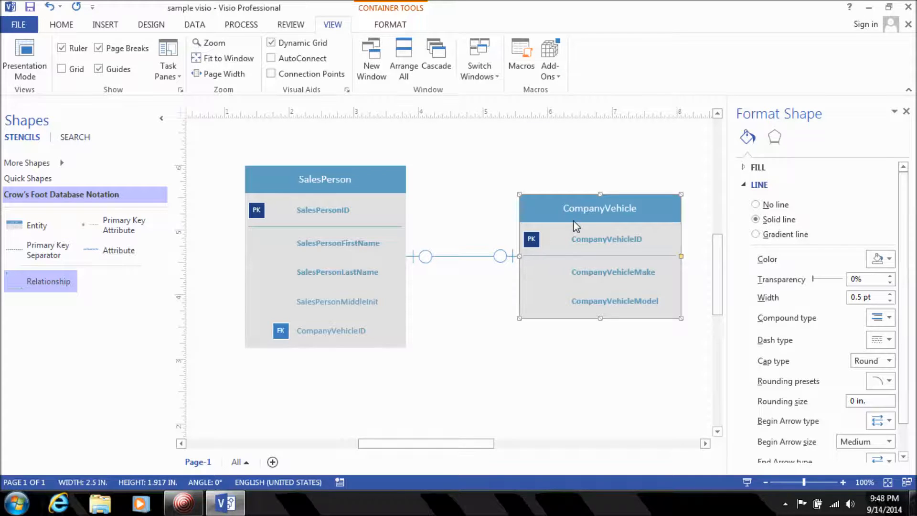
pyautogui.moveTo(513, 257); pyautogui.dragTo(520, 262)
pyautogui.click(501, 232)
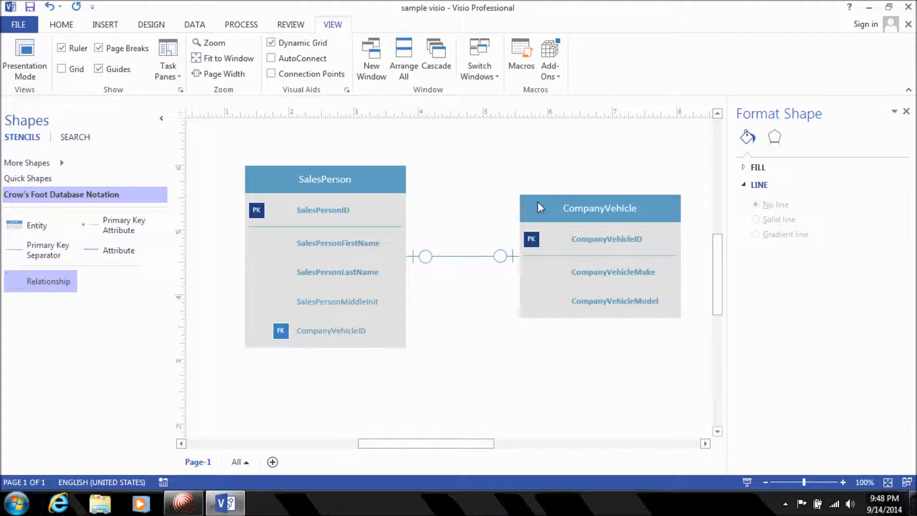
pyautogui.click(572, 245)
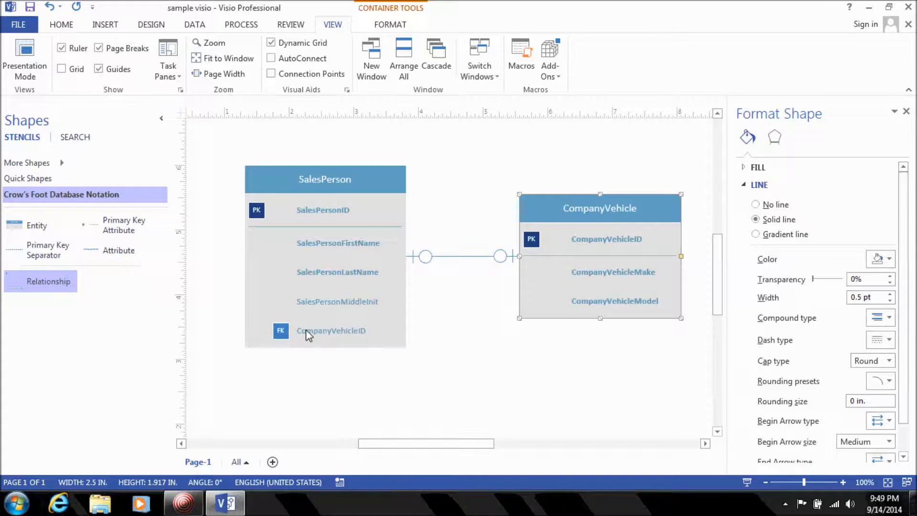
pyautogui.click(556, 387)
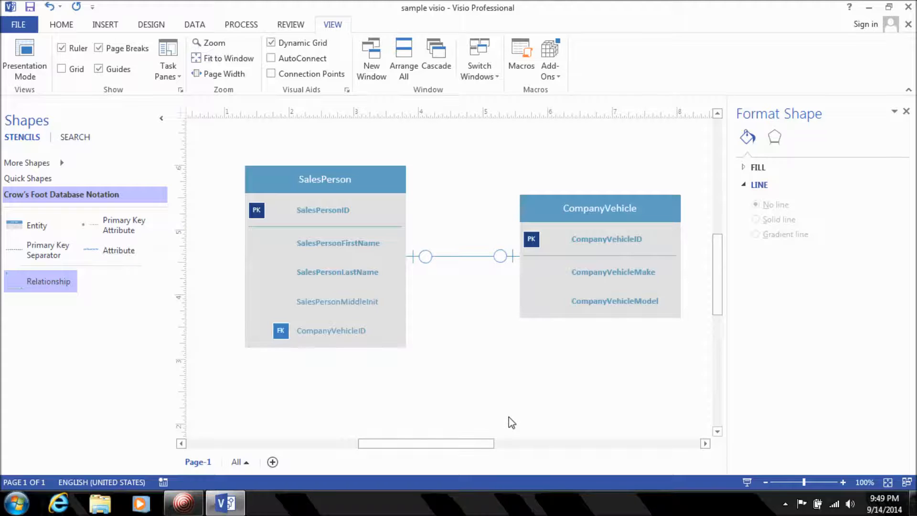
# - Close the Format Shape options and collapse the ribbon to enlarge the drawing area
pyautogui.moveTo(476, 447); pyautogui.dragTo(466, 444)
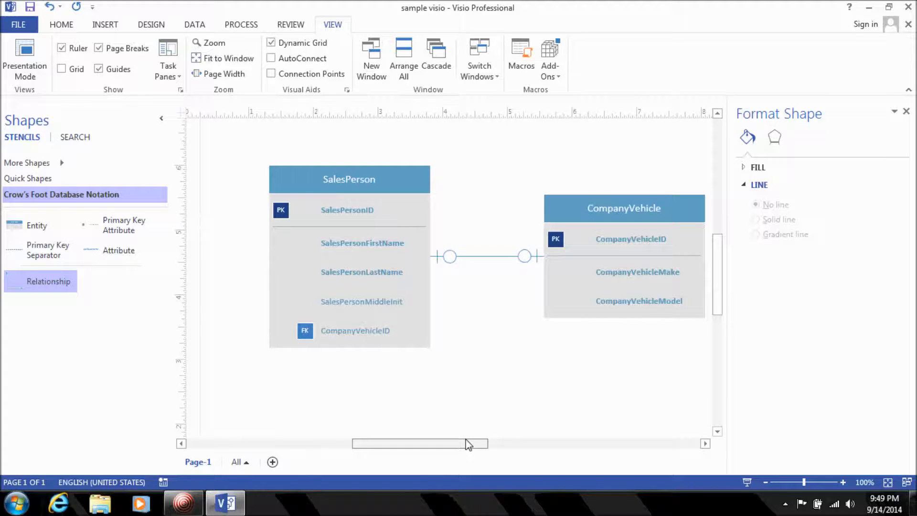
pyautogui.moveTo(468, 444); pyautogui.dragTo(455, 441)
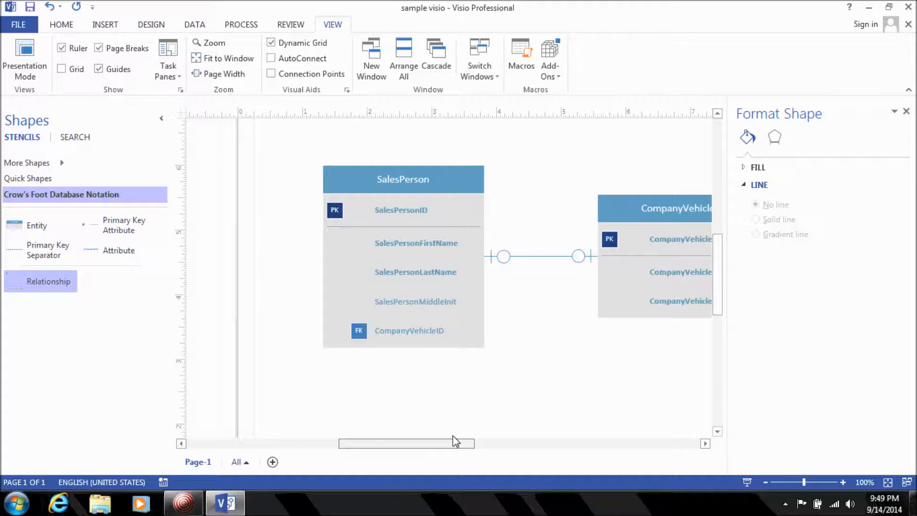
pyautogui.moveTo(718, 279); pyautogui.dragTo(711, 286)
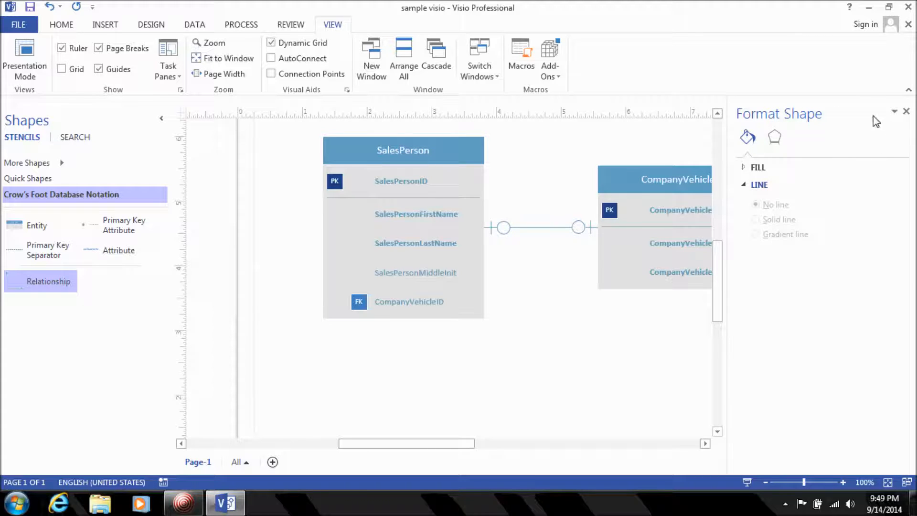
pyautogui.click(906, 111)
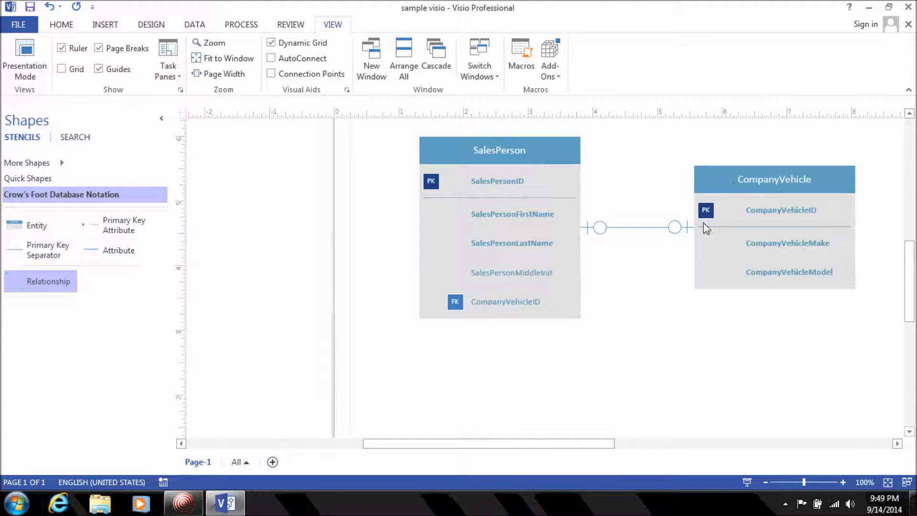
pyautogui.moveTo(592, 448); pyautogui.dragTo(635, 451)
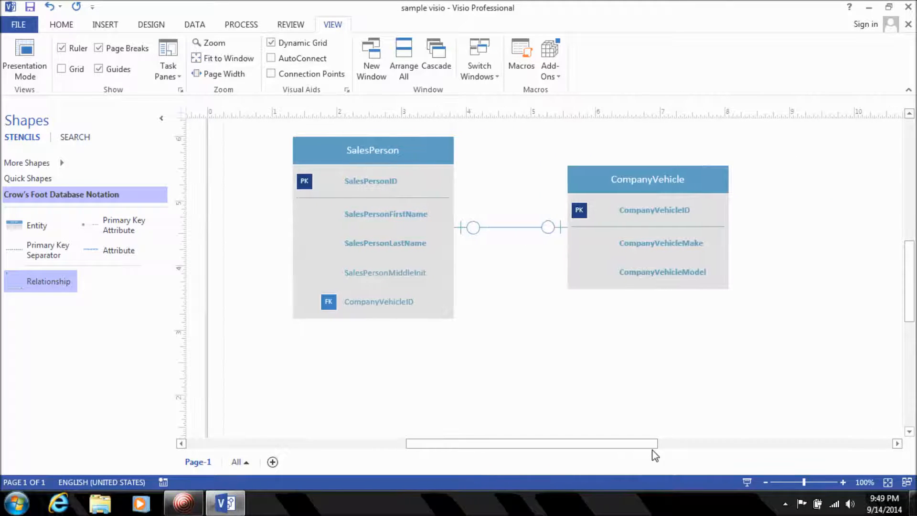
pyautogui.click(910, 432)
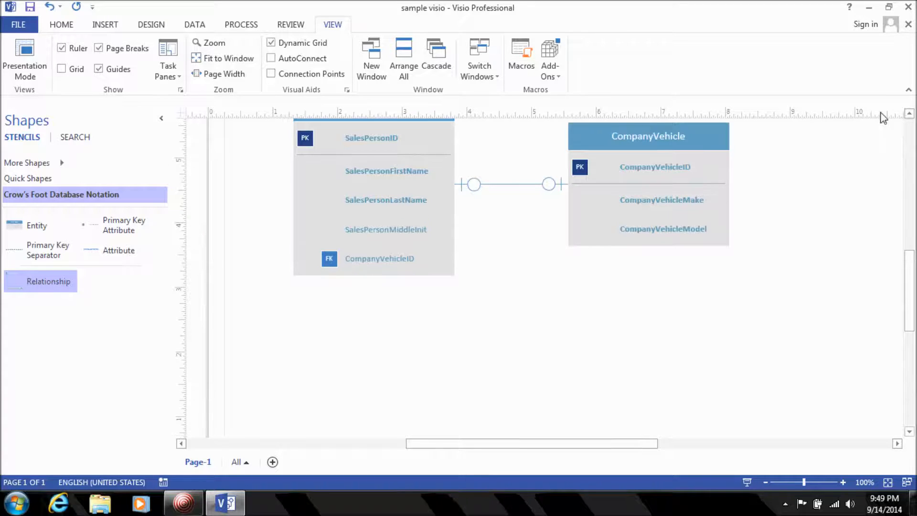
pyautogui.click(909, 90)
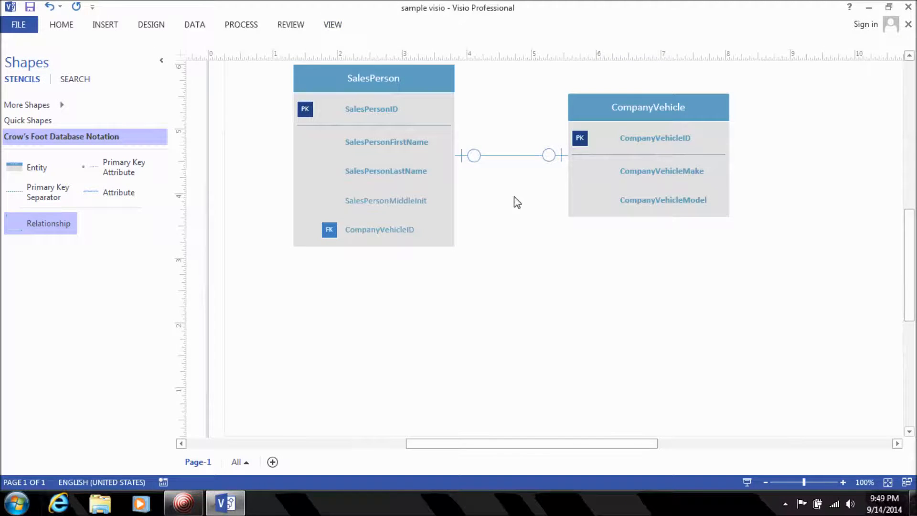
# - Add a new entity in the empty area below SalesPerson and name it Sale
pyautogui.click(909, 55)
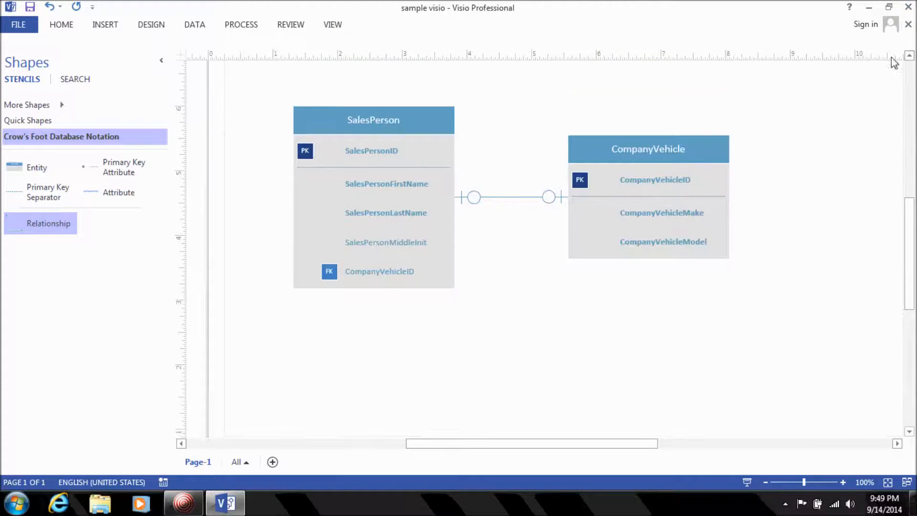
pyautogui.click(29, 176)
pyautogui.moveTo(28, 177); pyautogui.dragTo(400, 380)
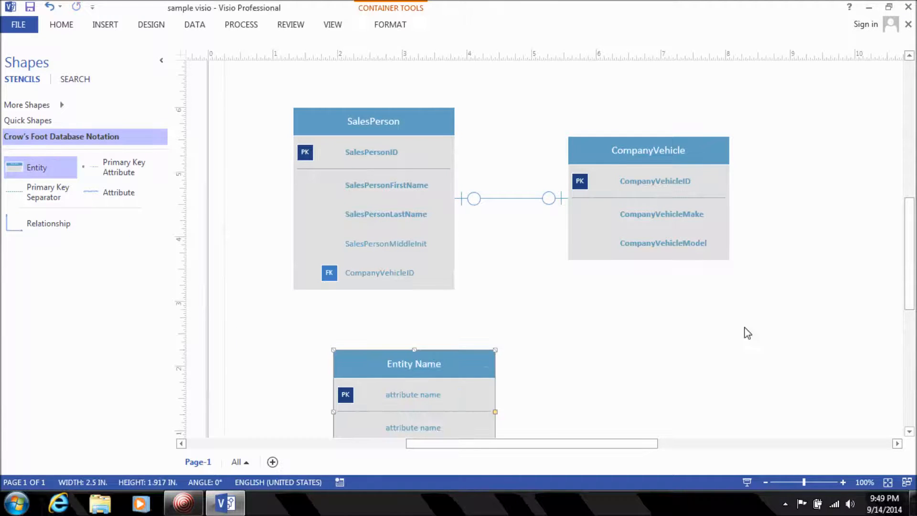
pyautogui.click(909, 431)
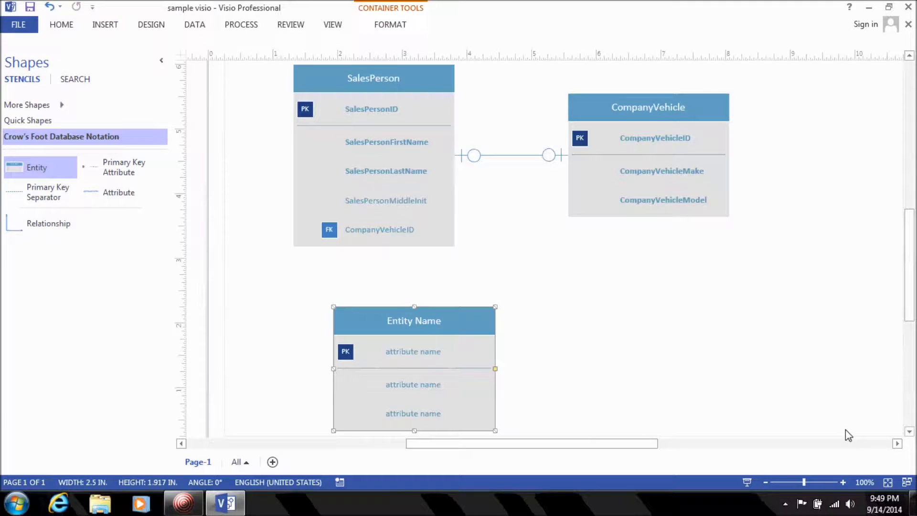
pyautogui.doubleClick(413, 322)
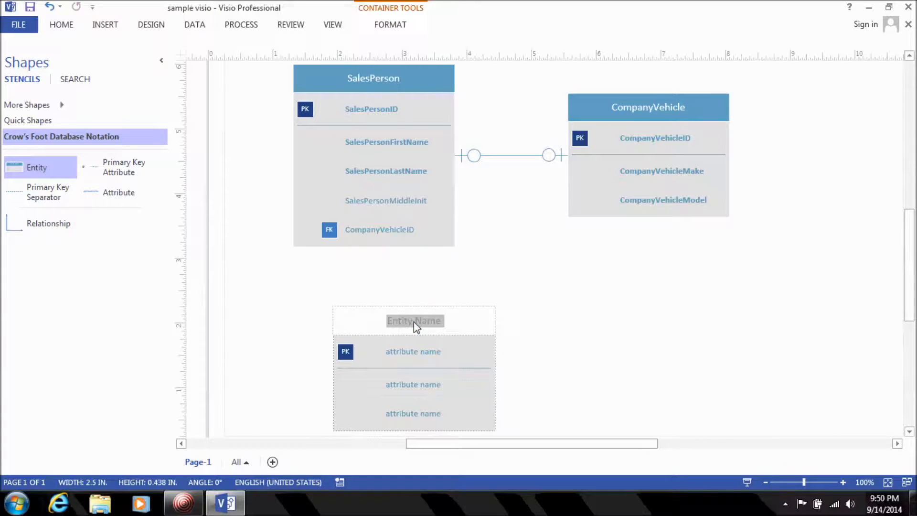
pyautogui.write('Sale')
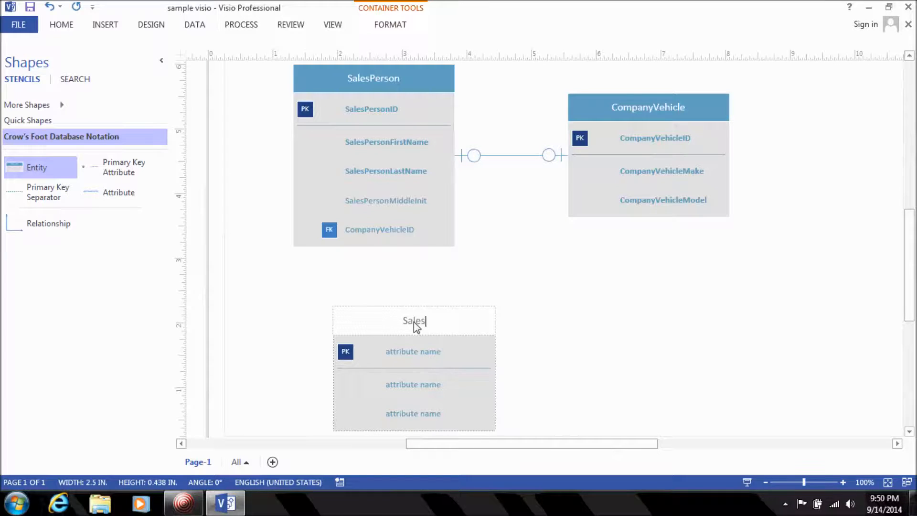
pyautogui.click(645, 329)
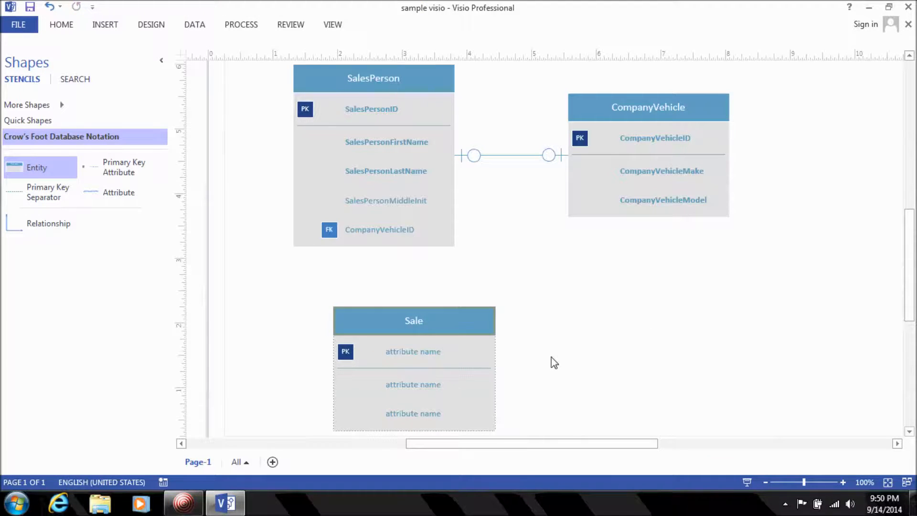
# - Name the Sale entity's primary key attribute SaleID and mark it as required
pyautogui.doubleClick(425, 353)
pyautogui.write('SaleID')
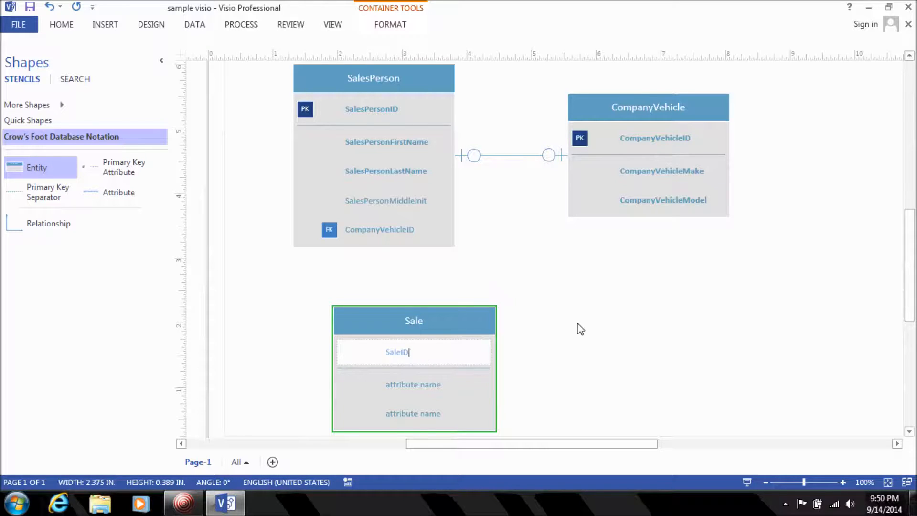
pyautogui.click(576, 328)
pyautogui.click(402, 350)
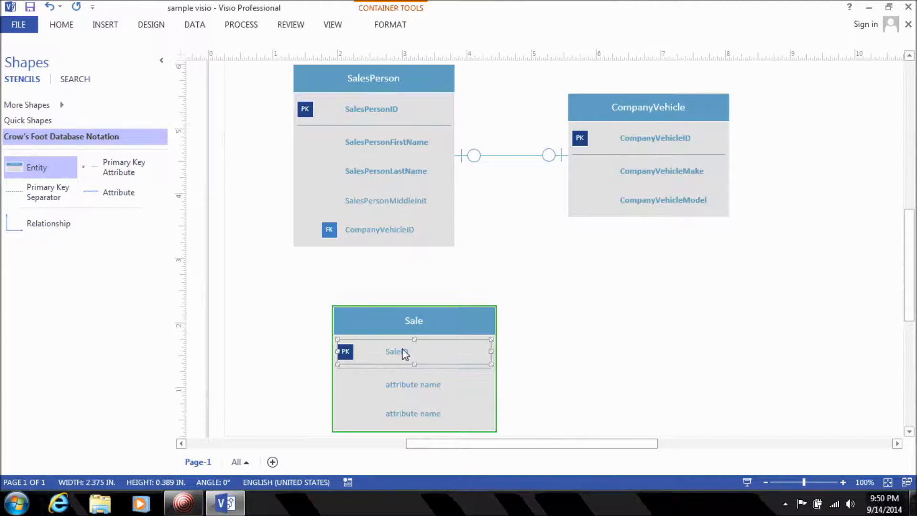
pyautogui.rightClick(402, 350)
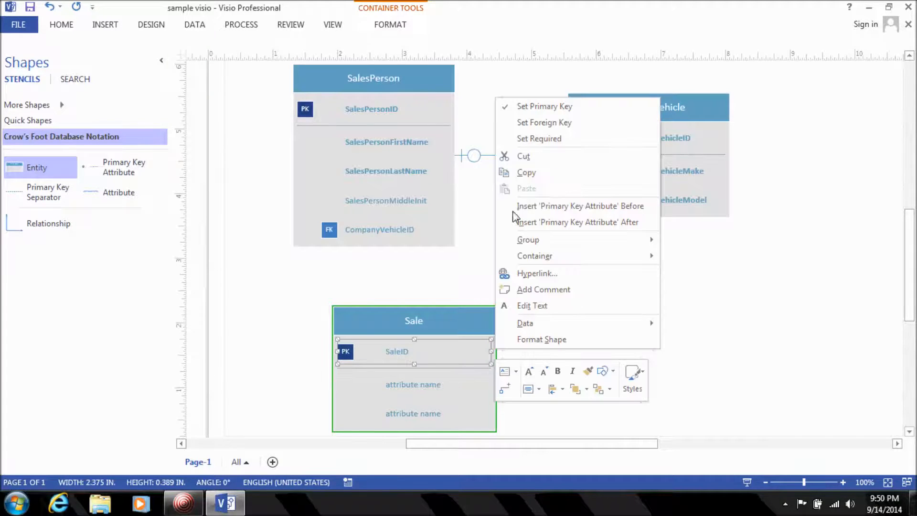
pyautogui.click(568, 140)
pyautogui.click(592, 323)
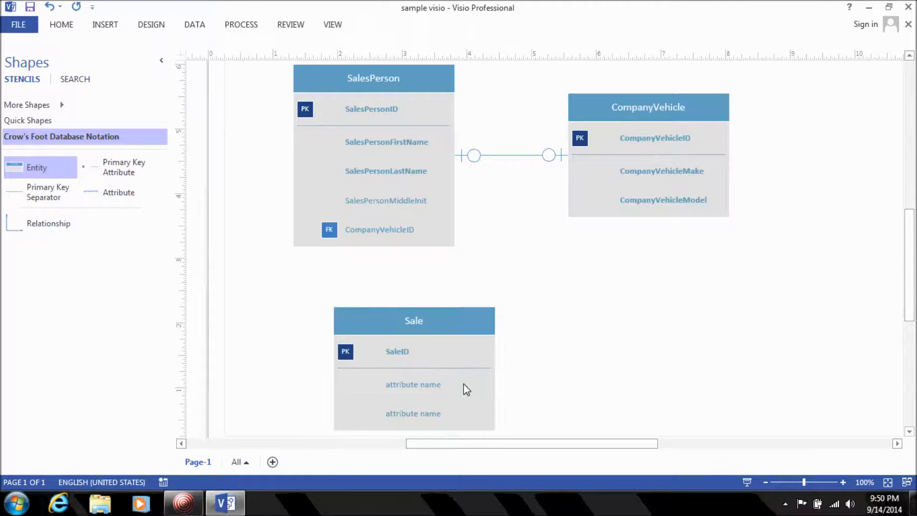
# - Name the first attribute below Sale's primary key SaleDateTime and mark it as required
pyautogui.click(433, 385)
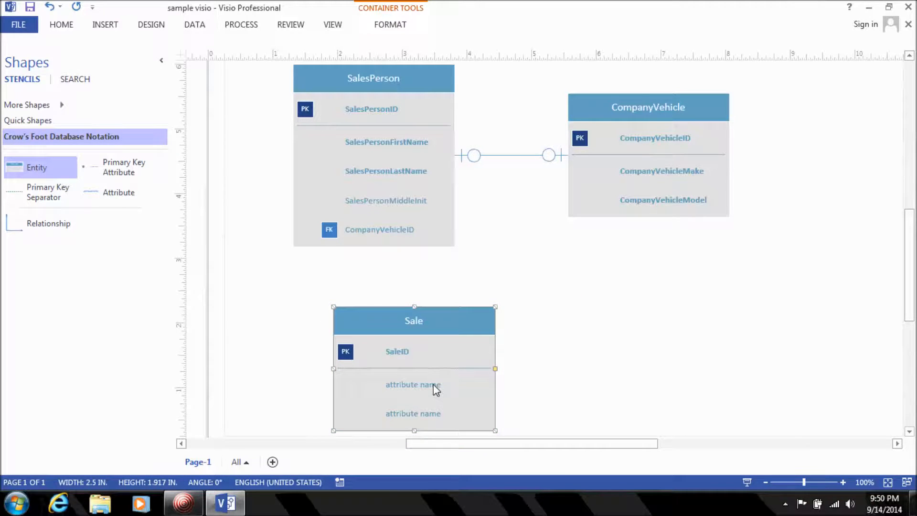
pyautogui.write('S')
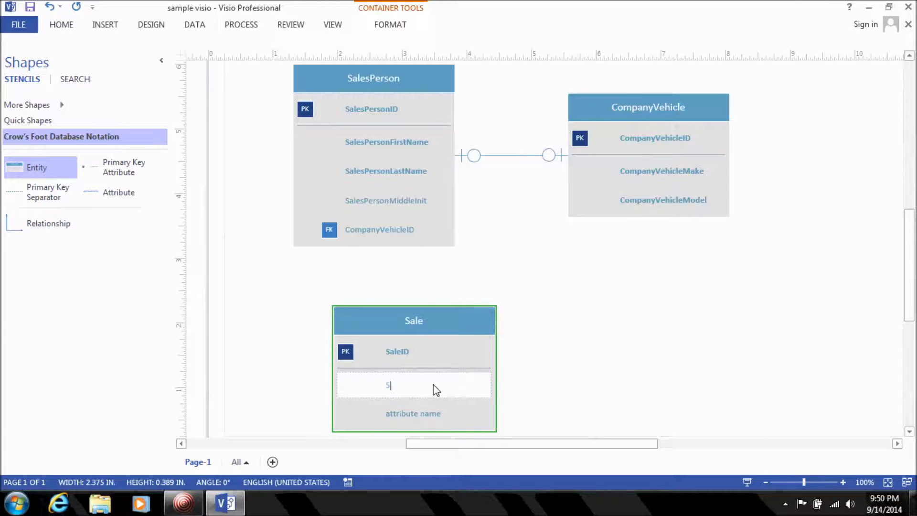
pyautogui.write('aleDateTime')
pyautogui.click(530, 365)
pyautogui.click(422, 384)
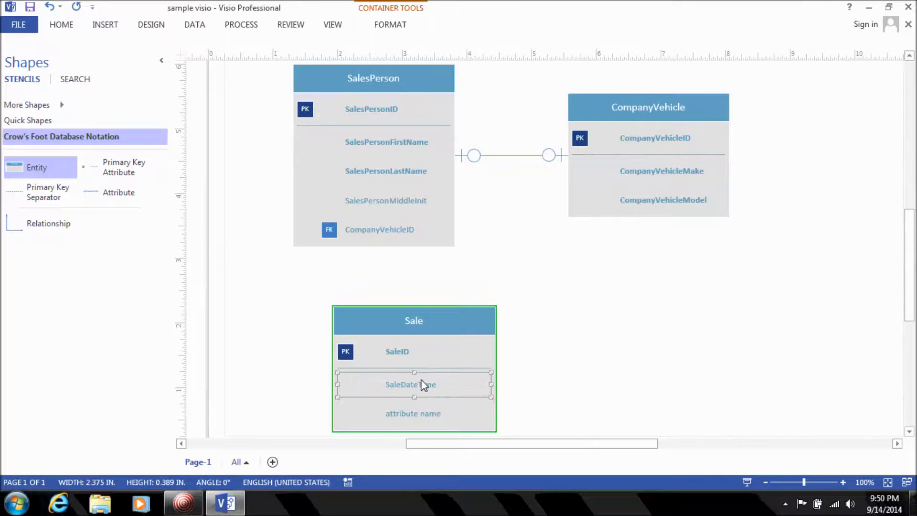
pyautogui.rightClick(422, 384)
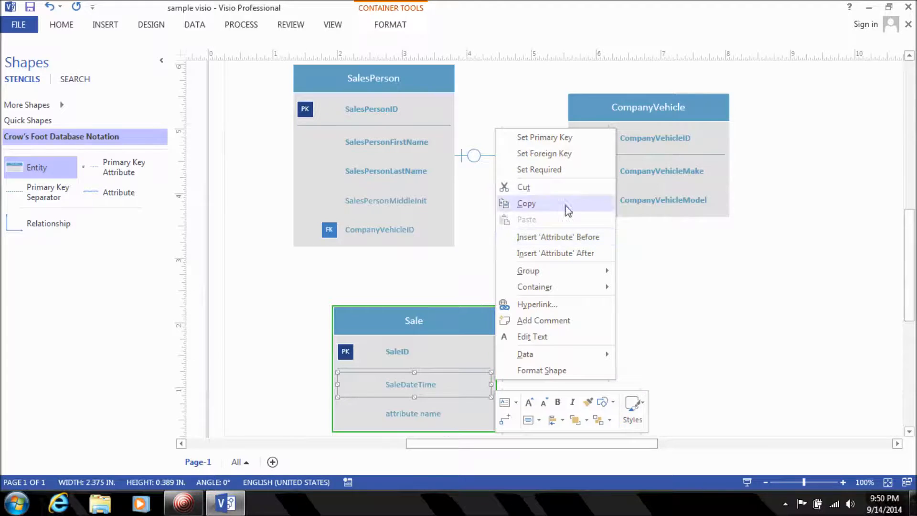
pyautogui.click(572, 171)
pyautogui.click(632, 360)
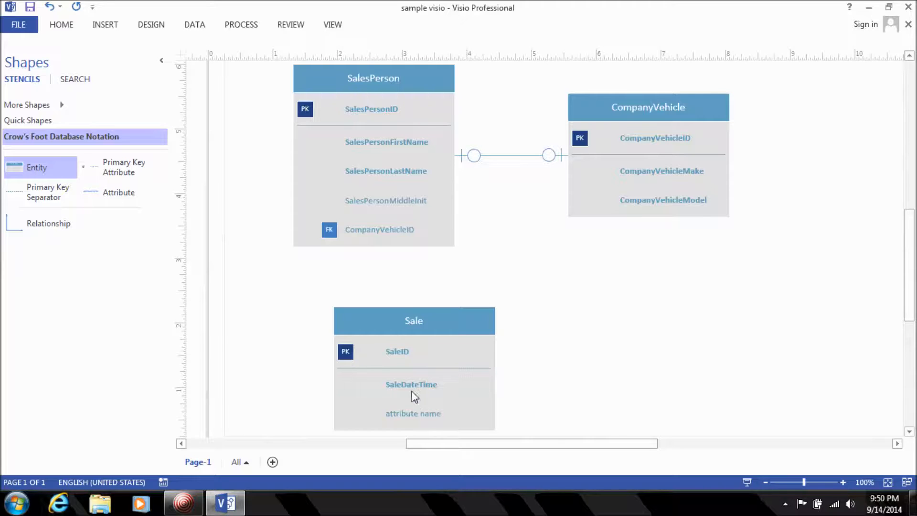
# - Name the last attribute of the Sale entity SalesPersonID and mark it as required
pyautogui.click(412, 415)
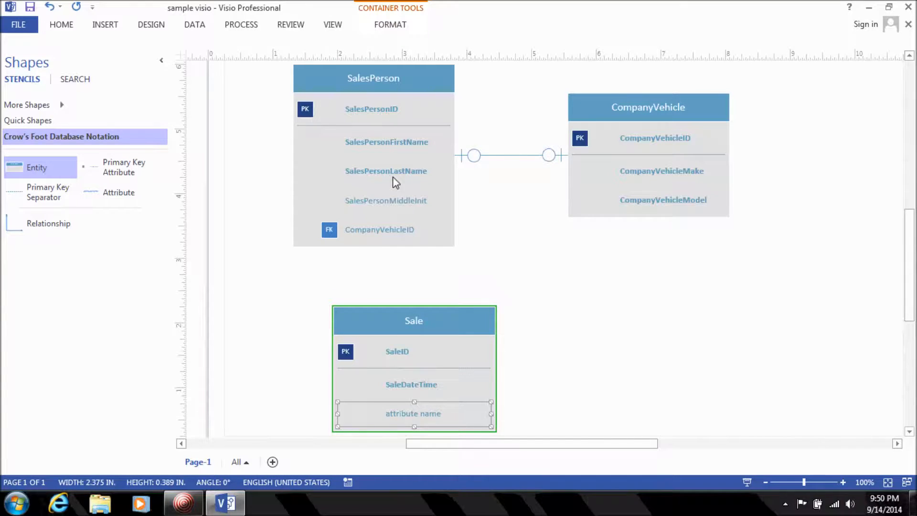
pyautogui.click(391, 77)
pyautogui.click(434, 291)
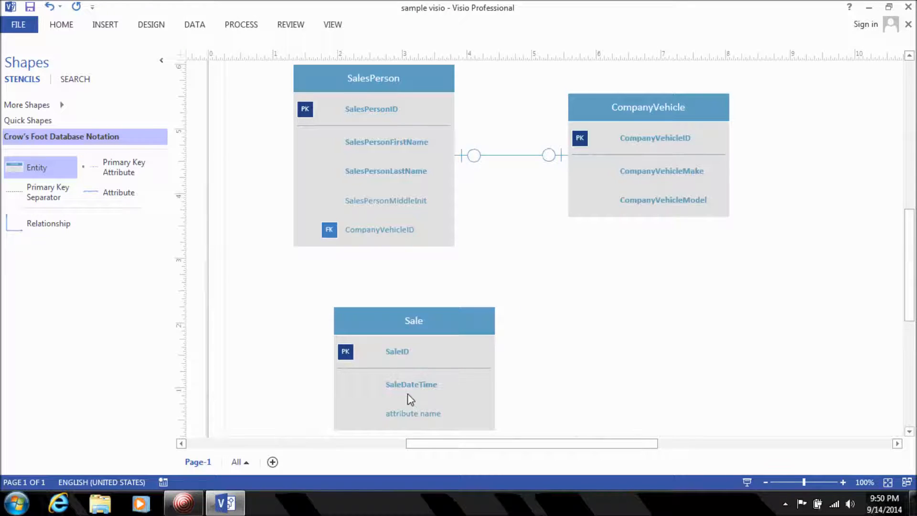
pyautogui.click(406, 420)
pyautogui.doubleClick(407, 420)
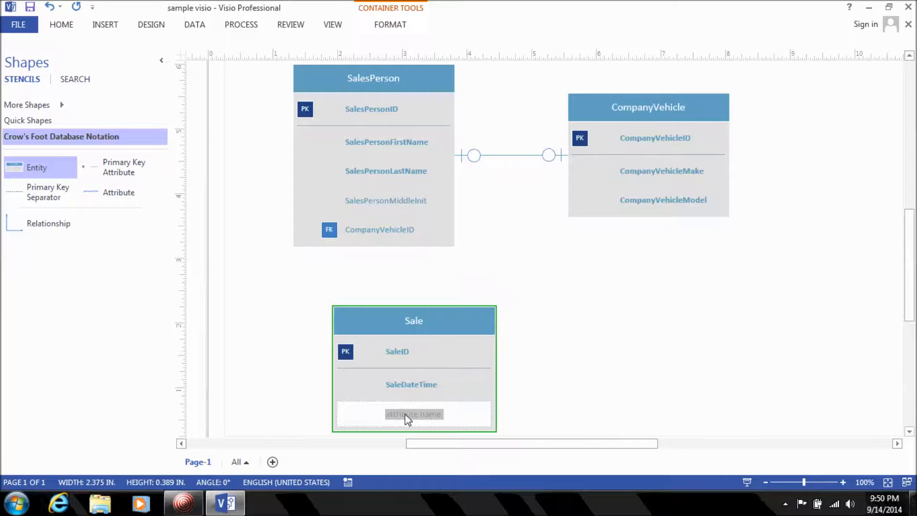
pyautogui.write('SalesPersonID')
pyautogui.click(535, 419)
pyautogui.click(436, 413)
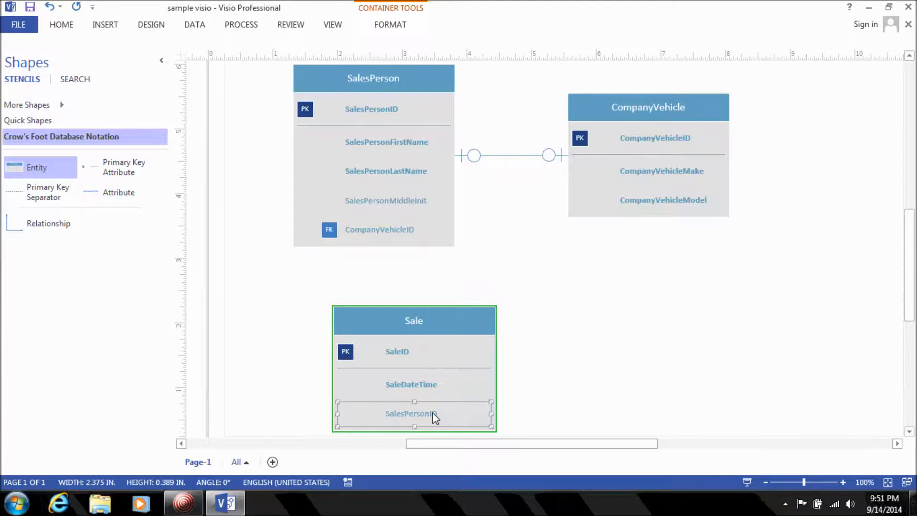
pyautogui.rightClick(435, 417)
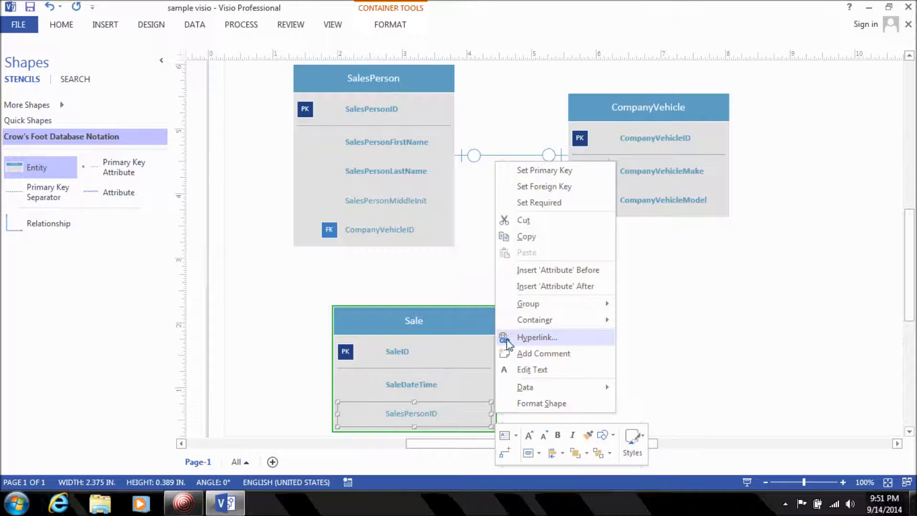
pyautogui.click(553, 203)
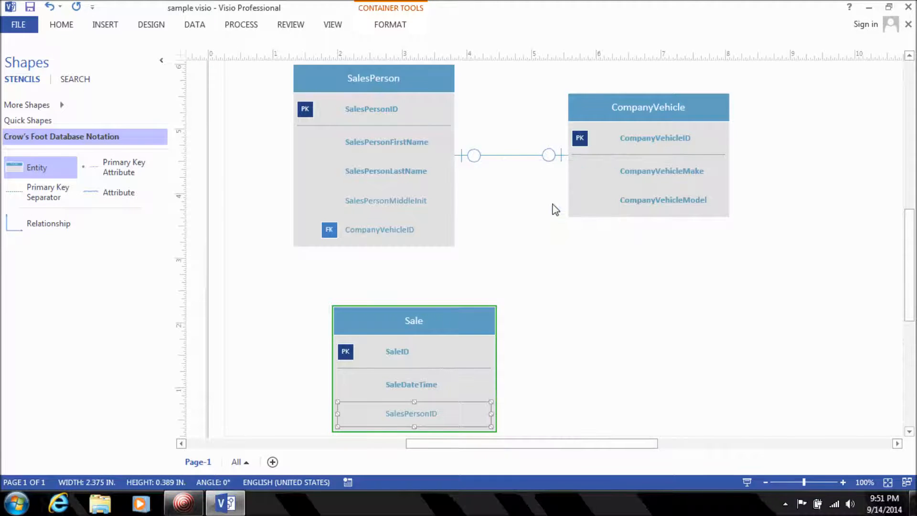
# - Set the SalesPersonID attribute in the Sale entity as a foreign key
pyautogui.rightClick(454, 414)
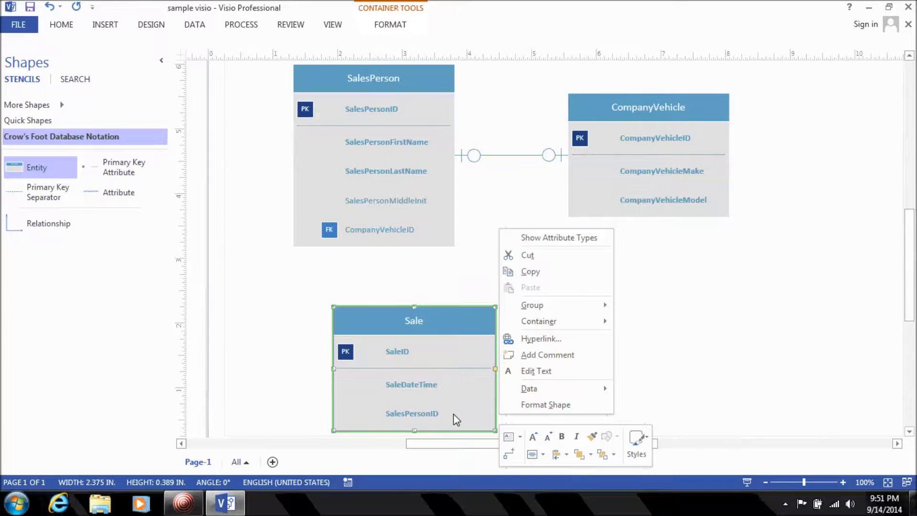
pyautogui.click(428, 414)
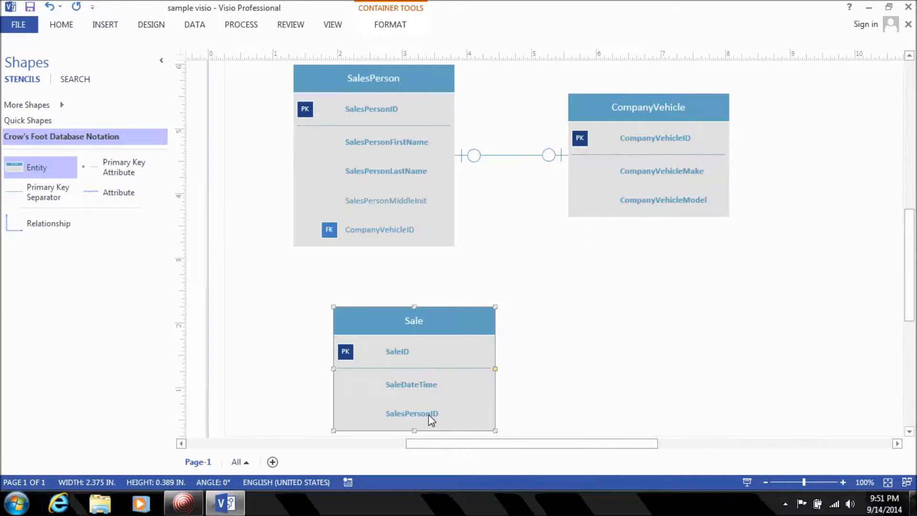
pyautogui.rightClick(429, 414)
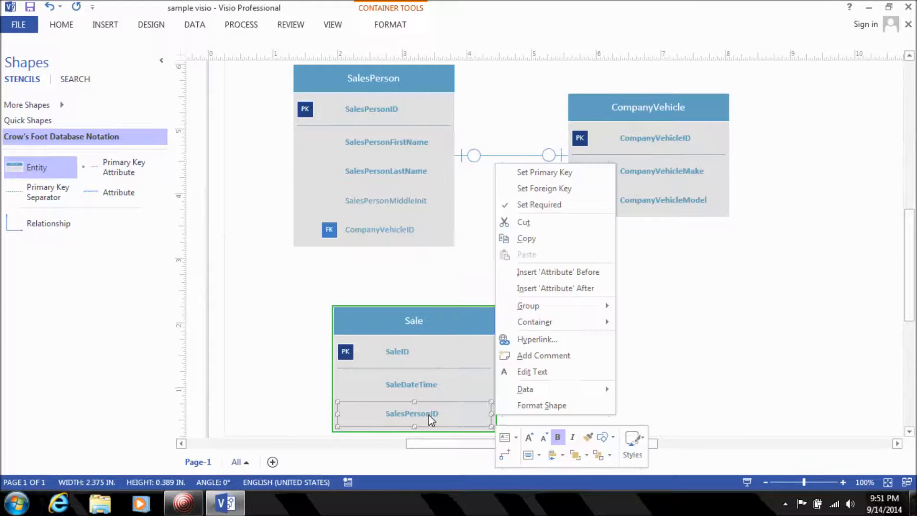
pyautogui.click(548, 188)
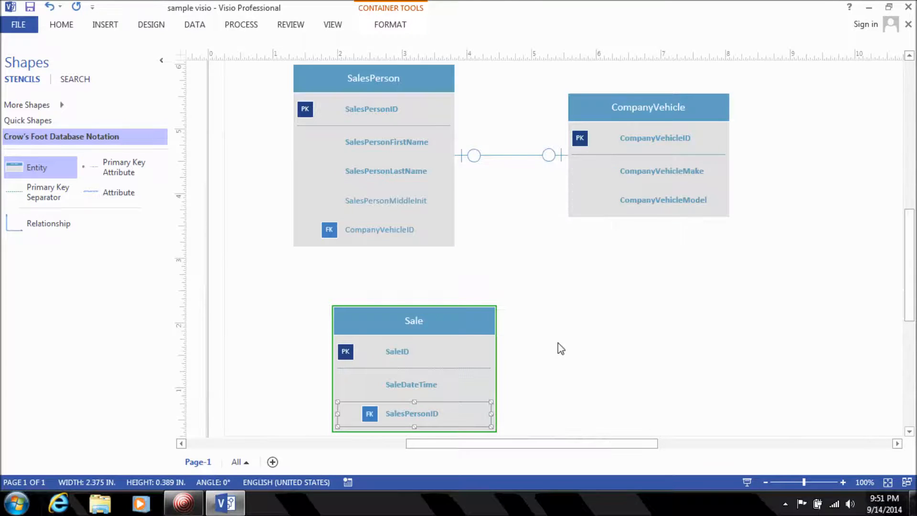
pyautogui.click(566, 364)
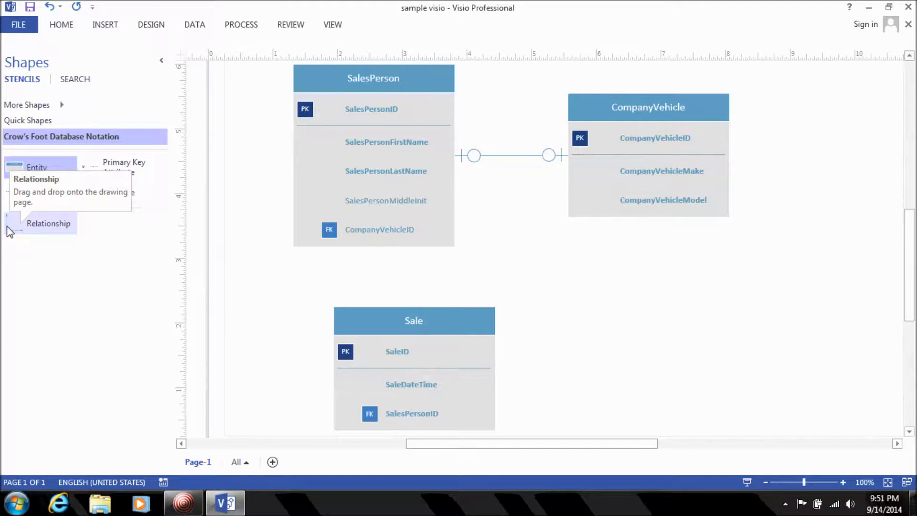
# - Place a new relationship line in the empty area below CompanyVehicle and set its begin and end arrow sizes to Jumbo
pyautogui.moveTo(7, 225); pyautogui.dragTo(602, 307)
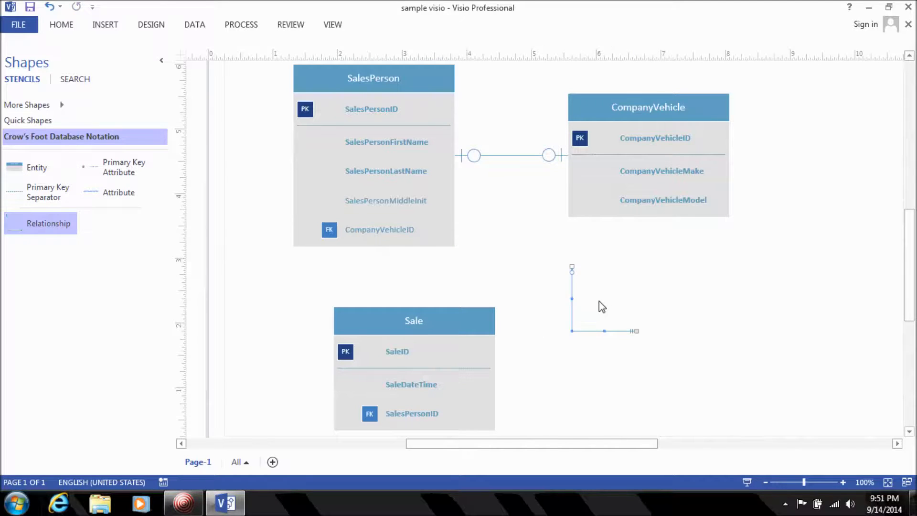
pyautogui.rightClick(590, 333)
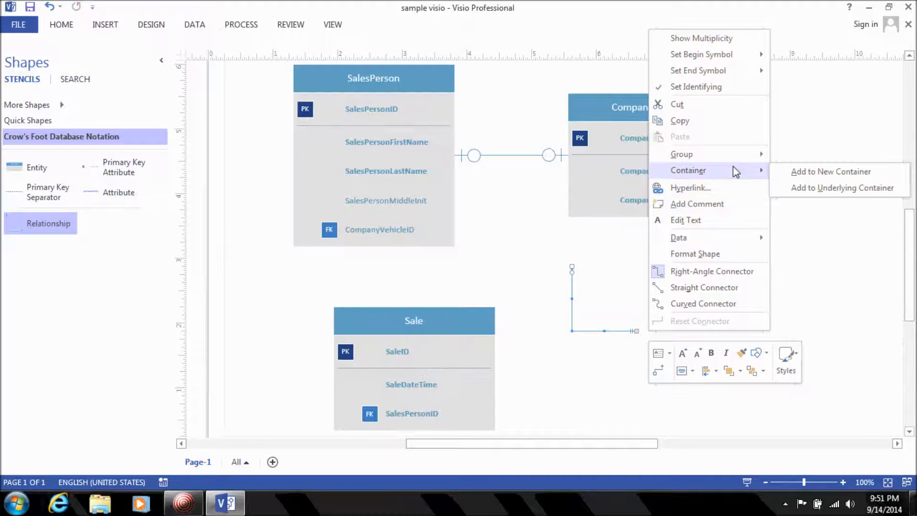
pyautogui.moveTo(742, 237)
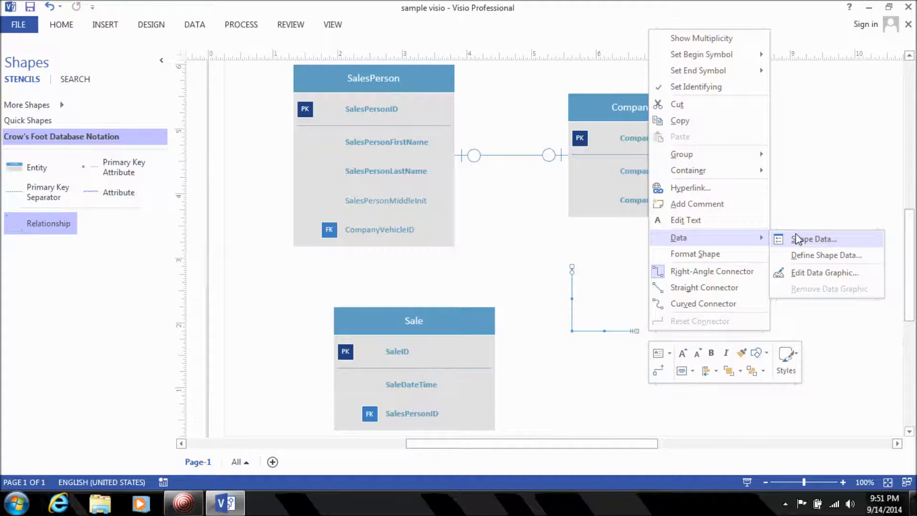
pyautogui.click(734, 256)
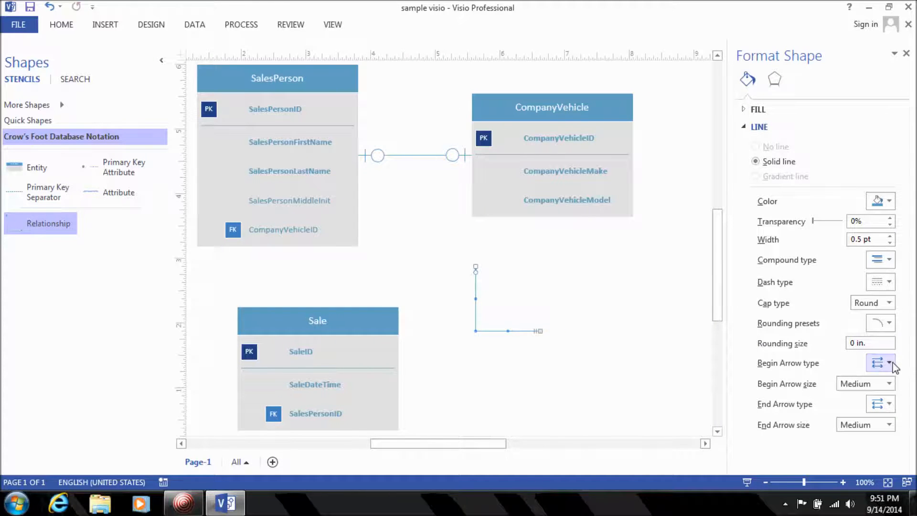
pyautogui.click(890, 383)
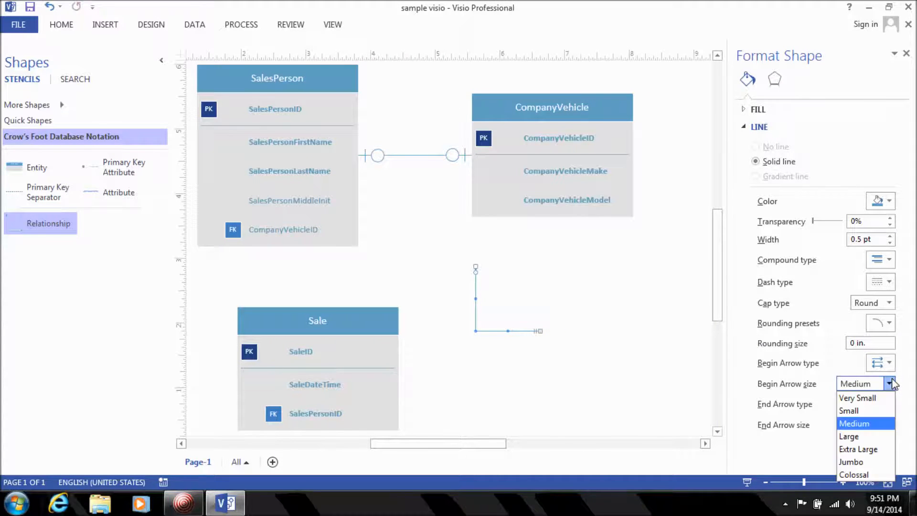
pyautogui.click(870, 463)
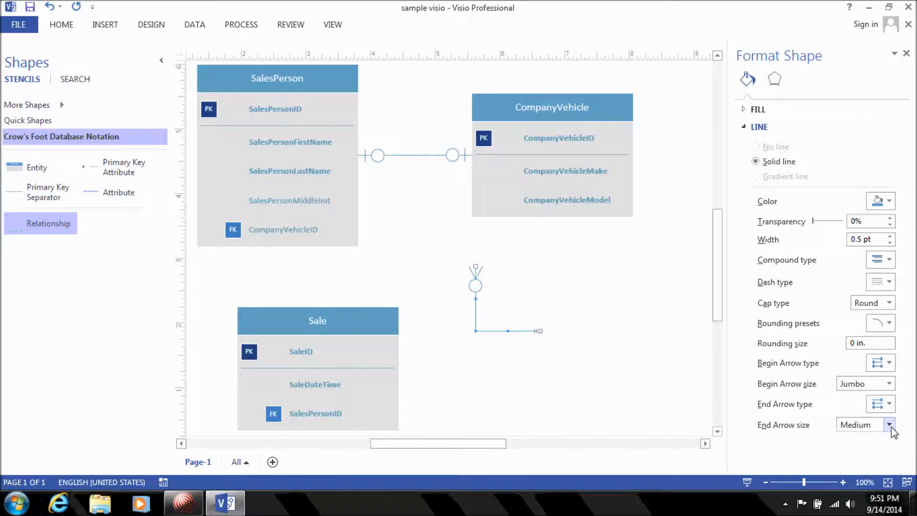
pyautogui.click(888, 425)
pyautogui.click(869, 399)
pyautogui.click(553, 337)
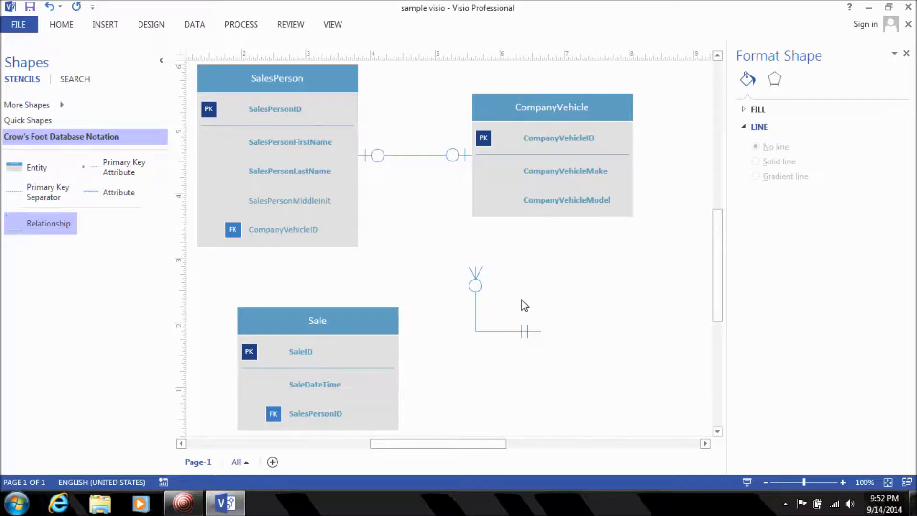
# - Glue the crow's foot end of the new relationship line to the Sale entity as a whole shape
pyautogui.click(477, 286)
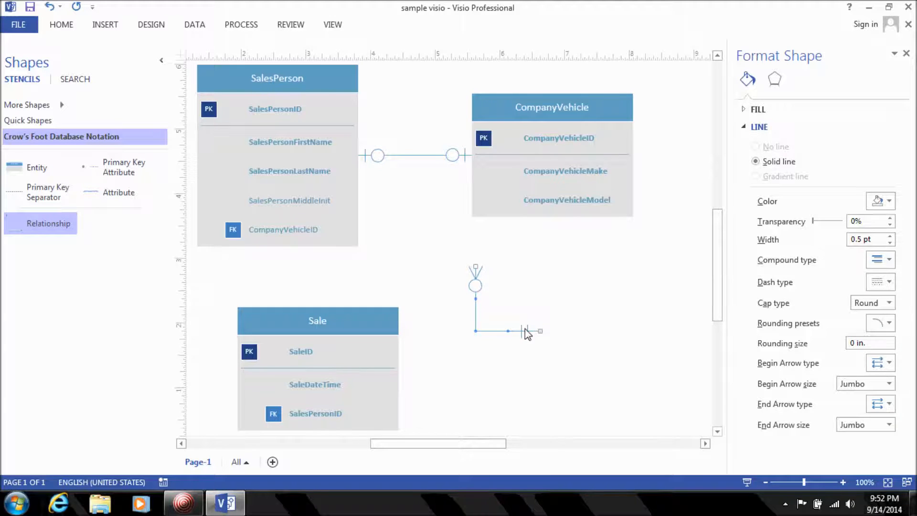
pyautogui.click(528, 279)
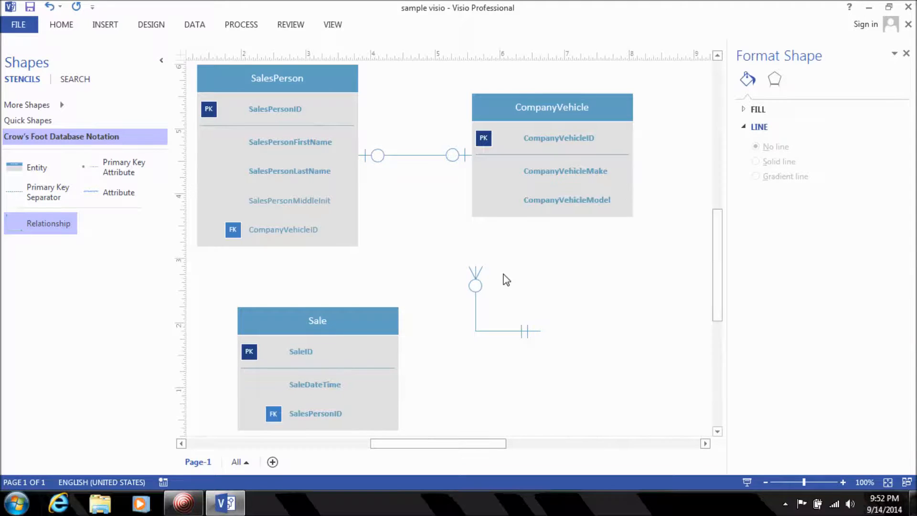
pyautogui.click(476, 273)
pyautogui.moveTo(477, 272); pyautogui.dragTo(262, 371)
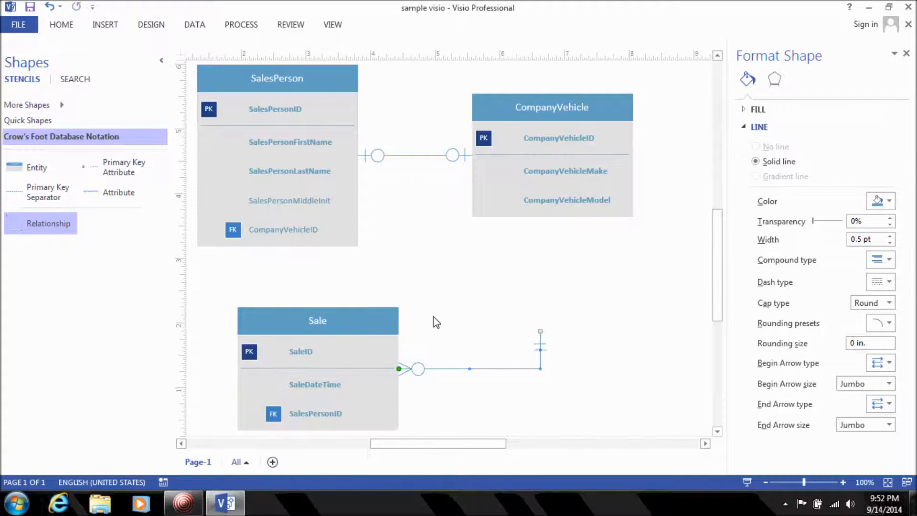
# - Glue the double-bar end of the relationship line to the SalesPerson entity as a whole shape
pyautogui.click(544, 339)
pyautogui.click(540, 340)
pyautogui.moveTo(540, 332); pyautogui.dragTo(208, 165)
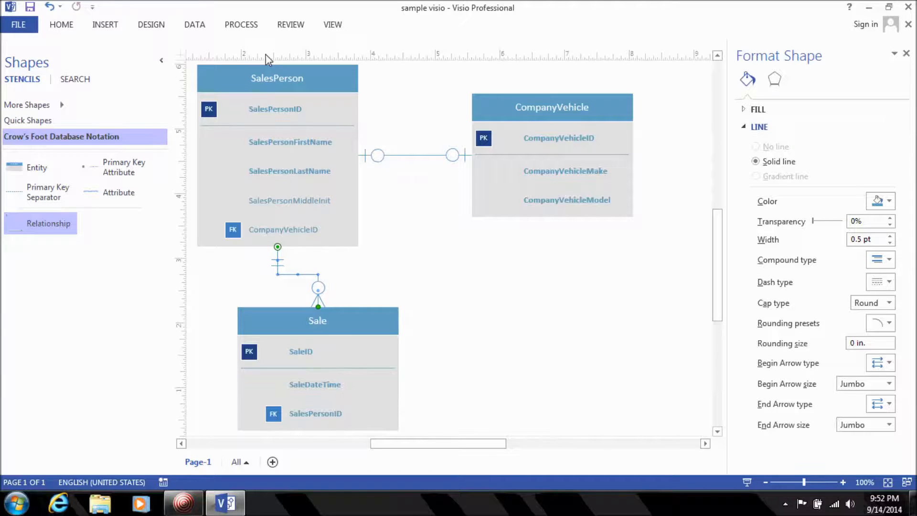
# - Set the drawing's zoom magnification to 90 percent
pyautogui.click(336, 24)
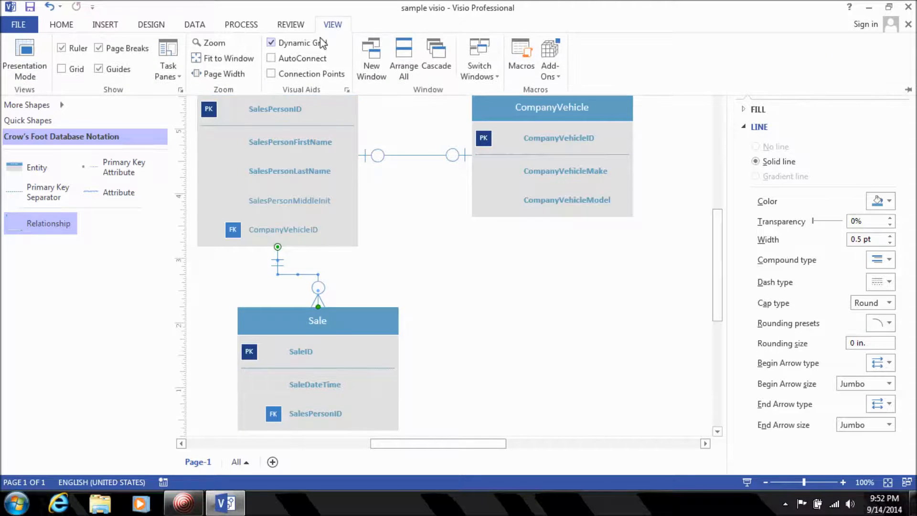
pyautogui.click(210, 42)
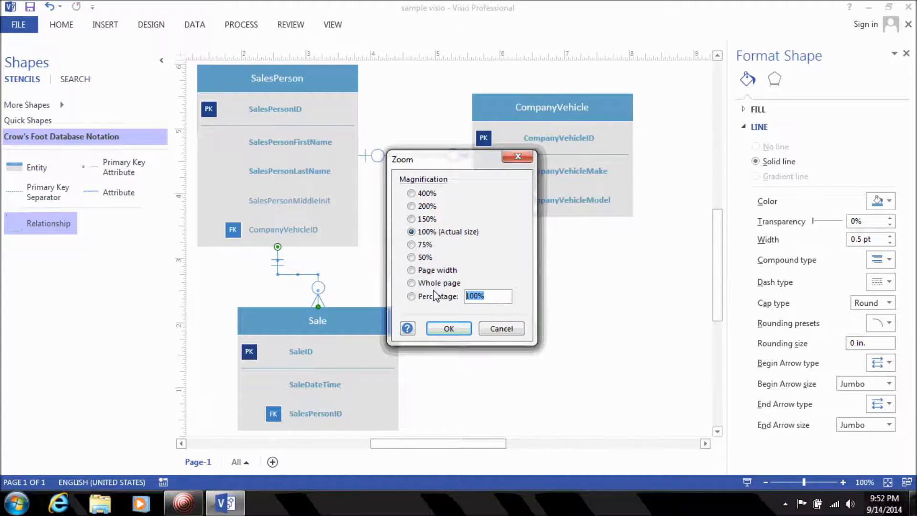
pyautogui.write('90')
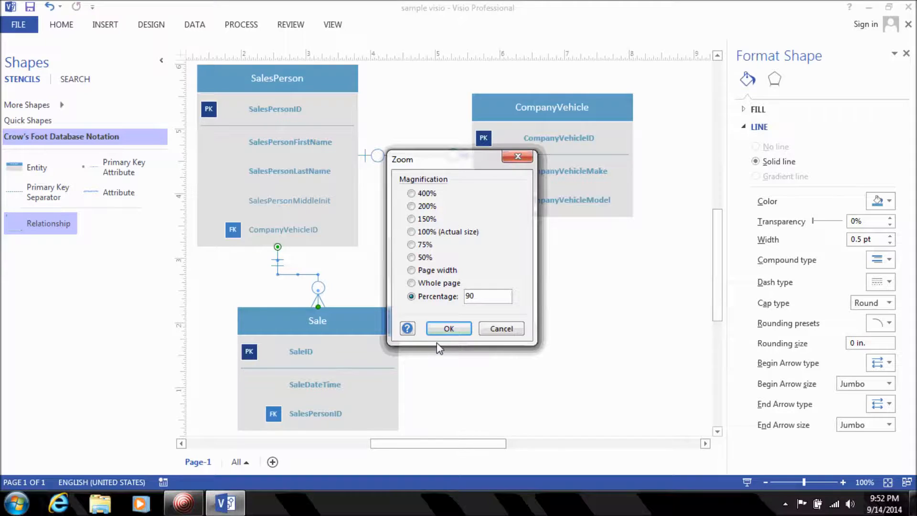
pyautogui.click(449, 329)
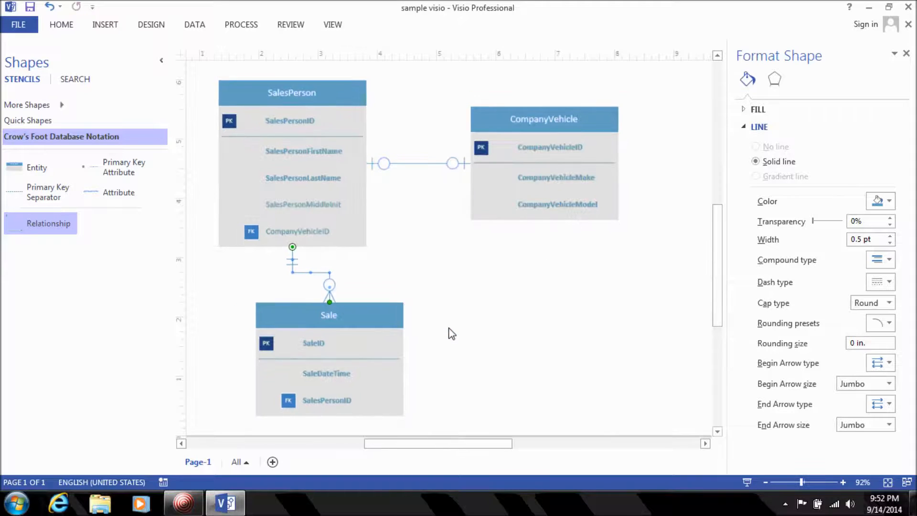
# - Move the SalesPerson and CompanyVehicle entities higher up on the page to make room around Sale
pyautogui.click(356, 316)
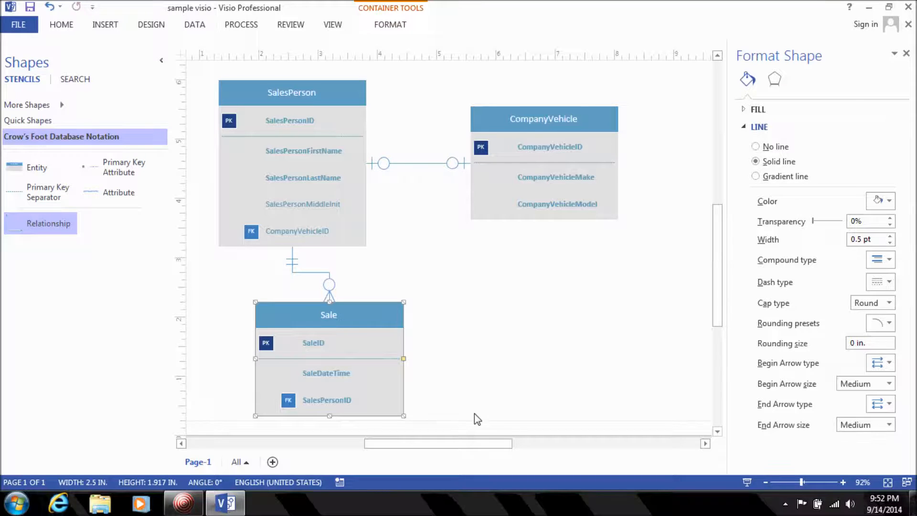
pyautogui.moveTo(716, 271); pyautogui.dragTo(716, 216)
pyautogui.moveTo(305, 280); pyautogui.dragTo(300, 188)
pyautogui.moveTo(526, 308); pyautogui.dragTo(536, 229)
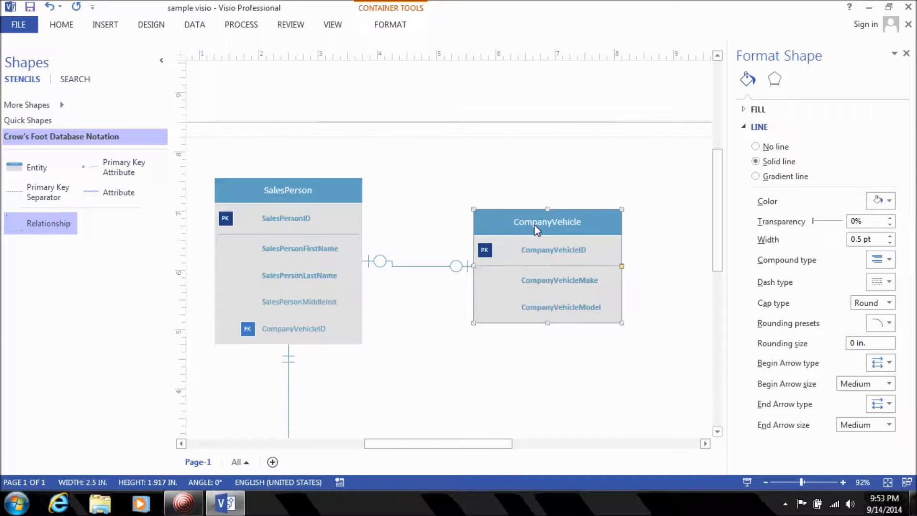
# - Nudge the CompanyVehicle entity slightly up and farther away from SalesPerson to refine its alignment
pyautogui.press('Up')
pyautogui.press('Up')
pyautogui.press('Up')
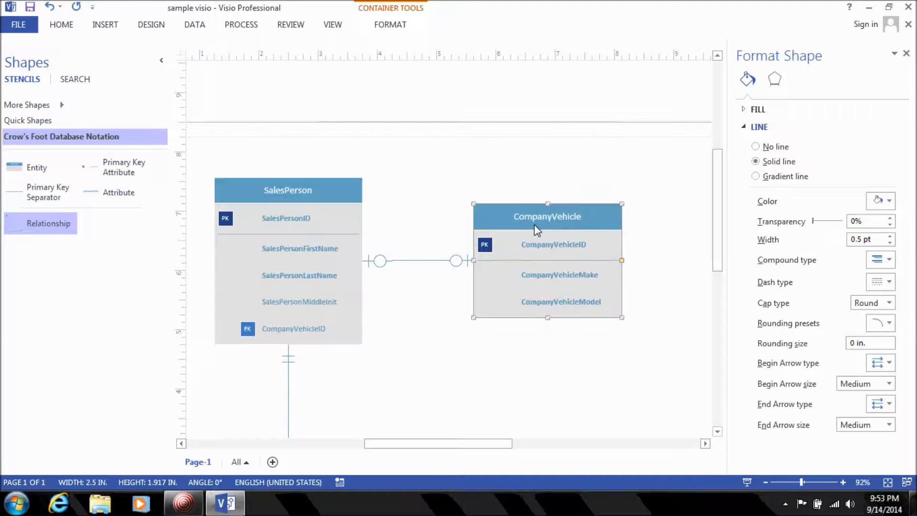
pyautogui.press('Right')
pyautogui.press('Right')
pyautogui.press('Right')
pyautogui.press('Right')
pyautogui.press('Down')
pyautogui.press('Down')
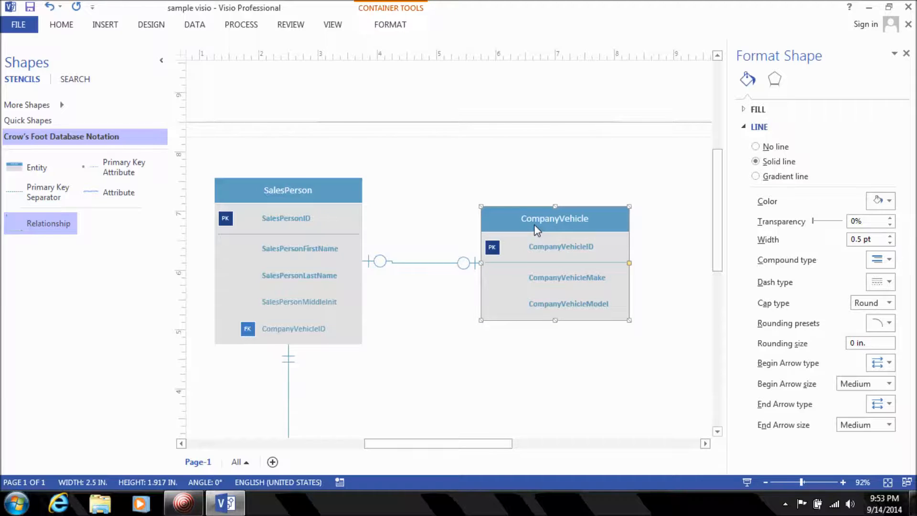
# - Nudge SalesPerson down to straighten its line to CompanyVehicle, and align the Sale entity directly beneath SalesPerson
pyautogui.click(309, 186)
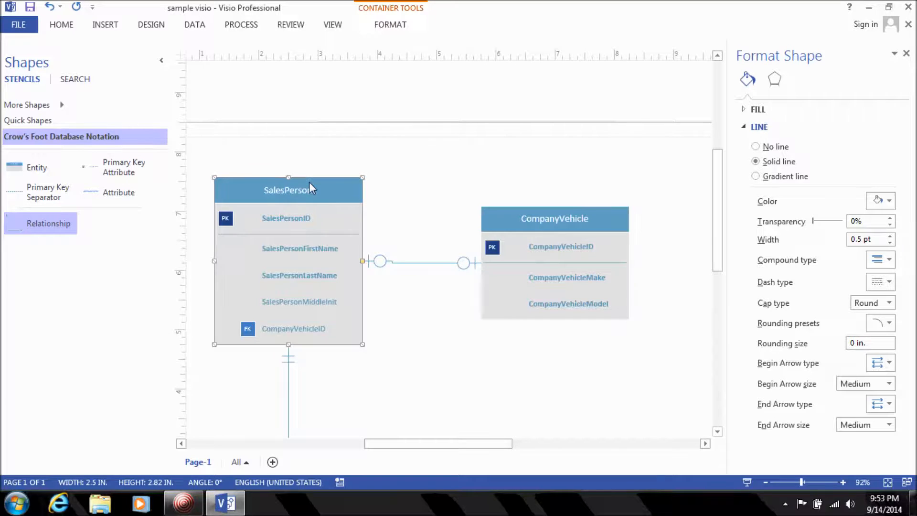
pyautogui.press('Down')
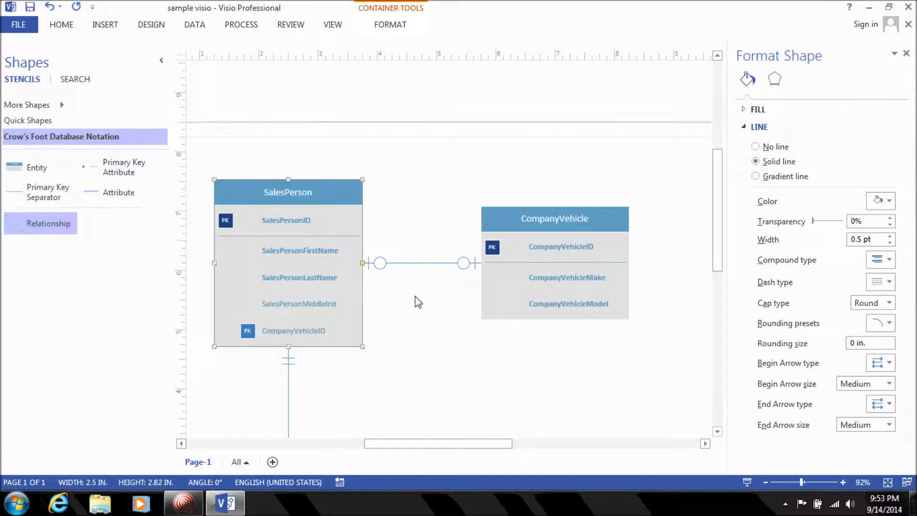
pyautogui.moveTo(720, 199); pyautogui.dragTo(718, 234)
pyautogui.moveTo(302, 387); pyautogui.dragTo(272, 322)
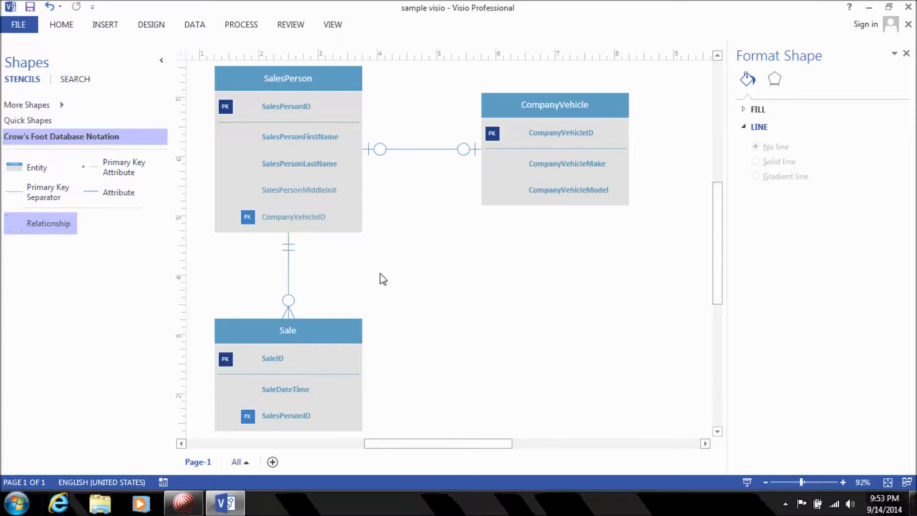
# - Add a new entity below CompanyVehicle and name it Item
pyautogui.moveTo(24, 170); pyautogui.dragTo(608, 322)
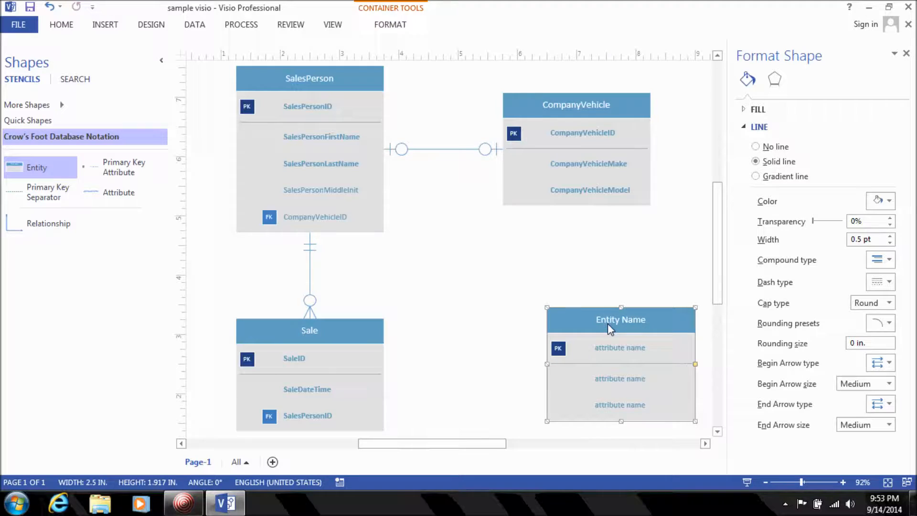
pyautogui.doubleClick(611, 324)
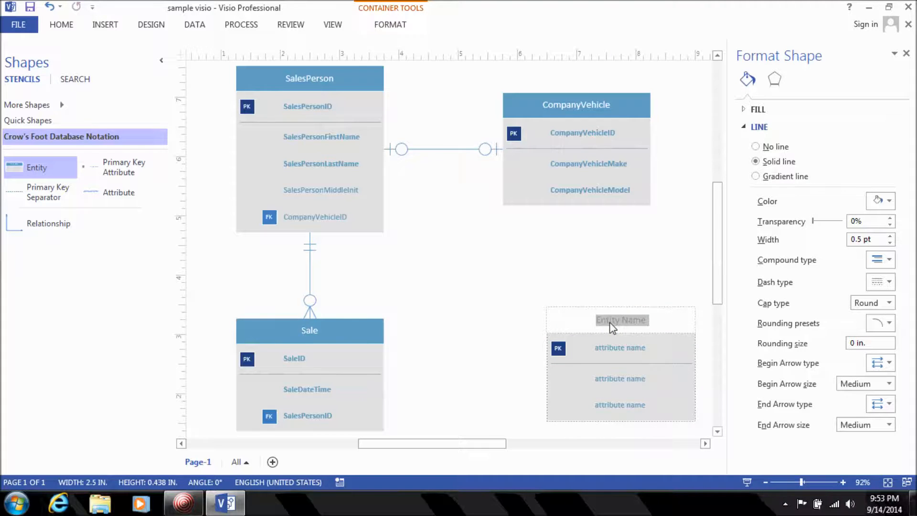
pyautogui.write('Item')
pyautogui.click(493, 355)
# - Name the Item entity's primary key attribute ItemID and set it as required
pyautogui.doubleClick(635, 351)
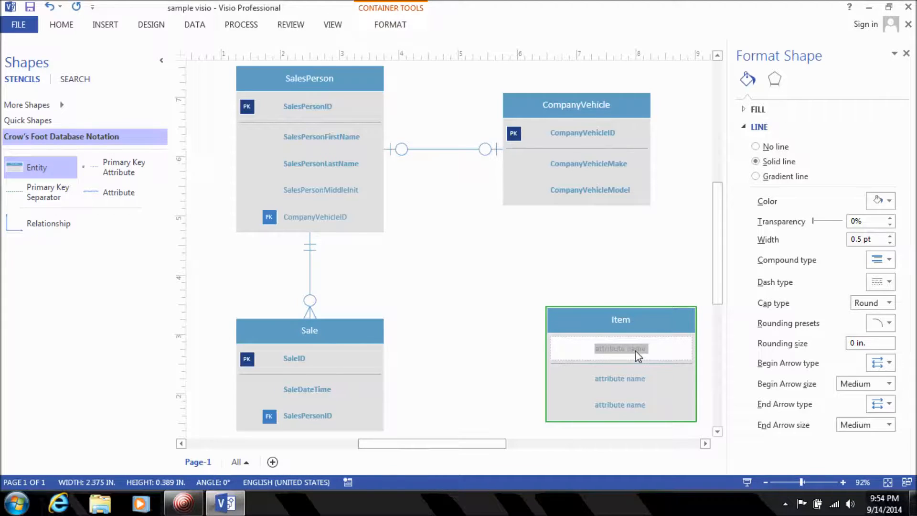
pyautogui.write('ItemID')
pyautogui.click(492, 356)
pyautogui.click(624, 350)
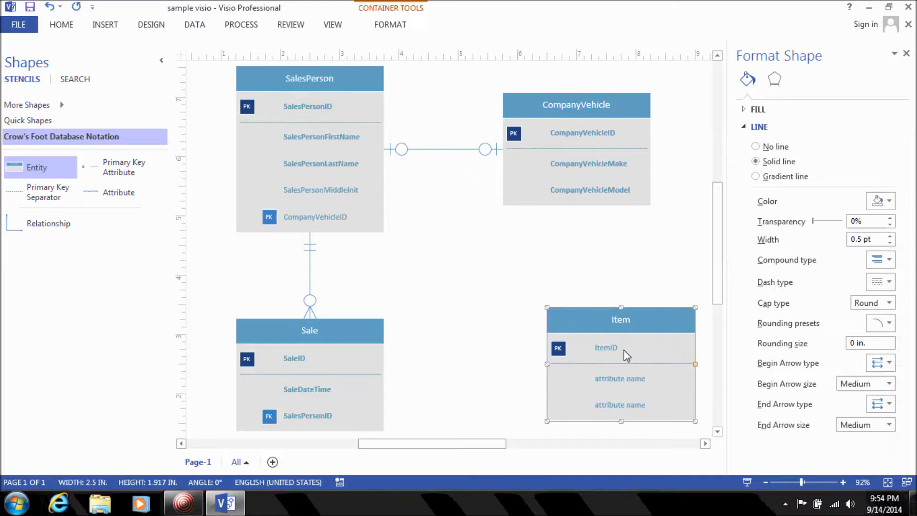
pyautogui.click(471, 357)
pyautogui.click(620, 356)
pyautogui.rightClick(615, 352)
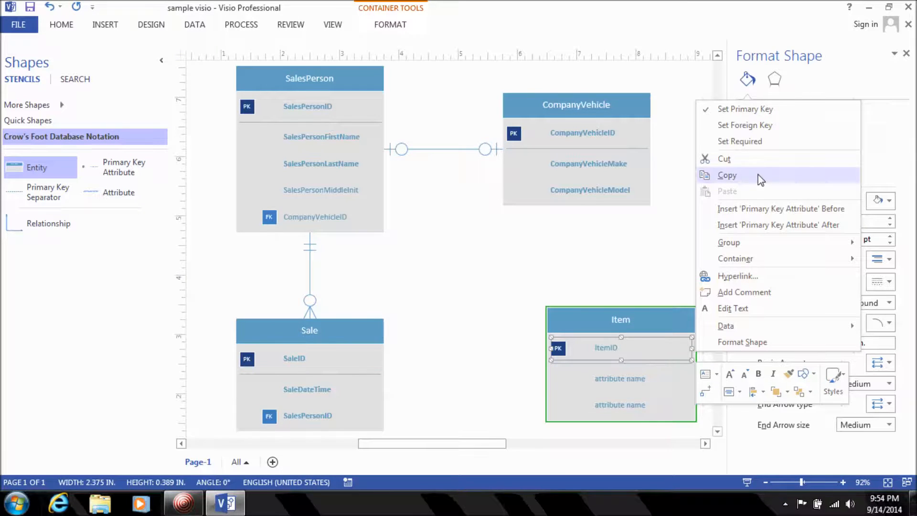
pyautogui.click(764, 140)
# - Name the two remaining attributes of the Item entity ItemDescription and ItemPrice
pyautogui.doubleClick(618, 380)
pyautogui.write('Ite')
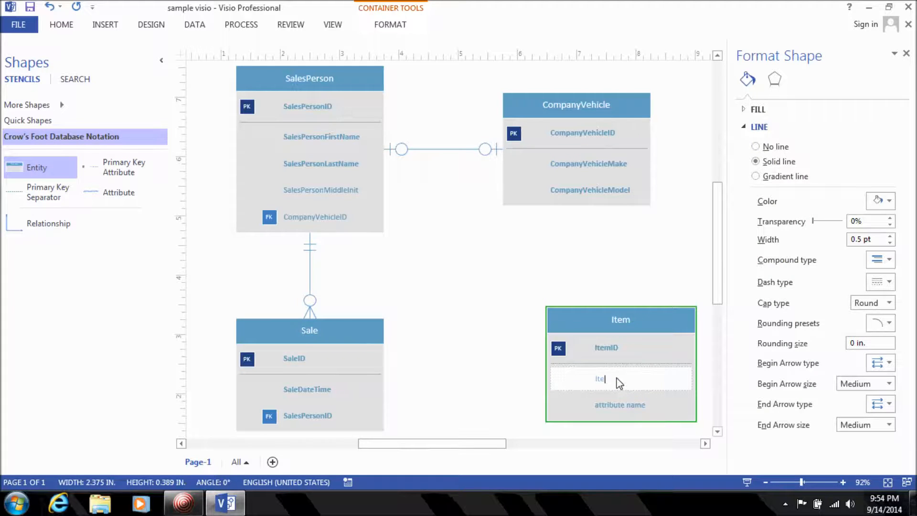
pyautogui.write('mDescription')
pyautogui.doubleClick(620, 406)
pyautogui.write('ItemPrice')
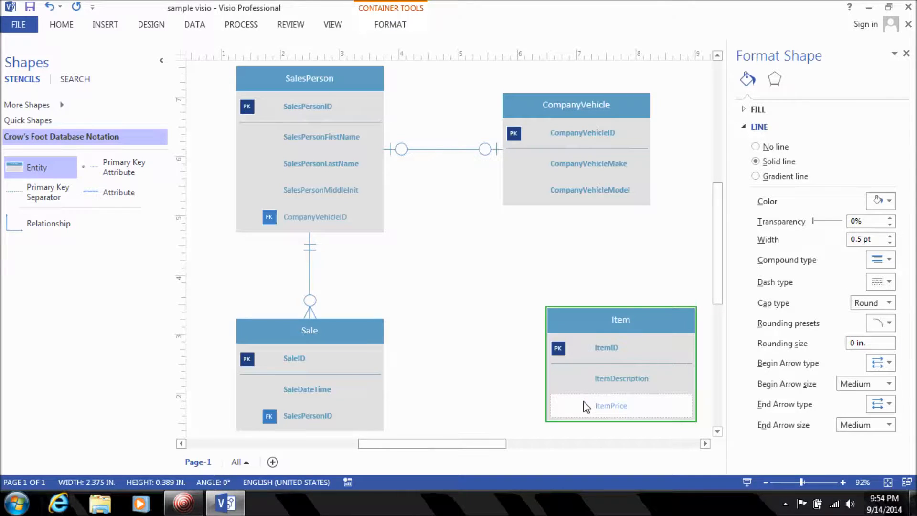
pyautogui.click(497, 386)
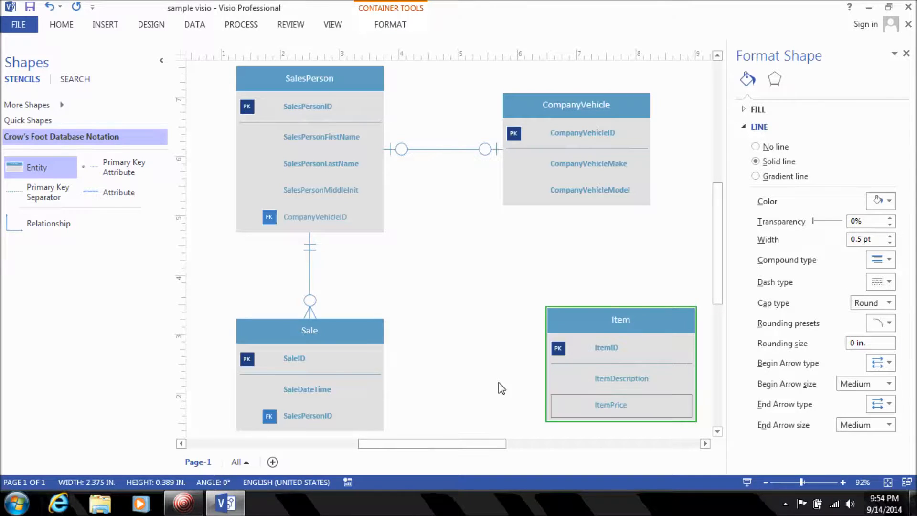
# - Set the ItemDescription and ItemPrice attributes of the Item entity as required
pyautogui.click(615, 381)
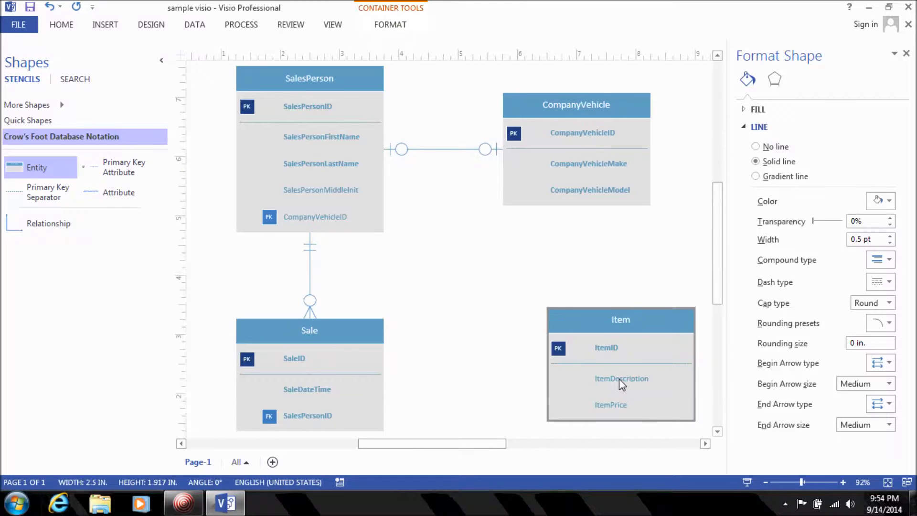
pyautogui.click(619, 380)
pyautogui.click(605, 382)
pyautogui.rightClick(606, 384)
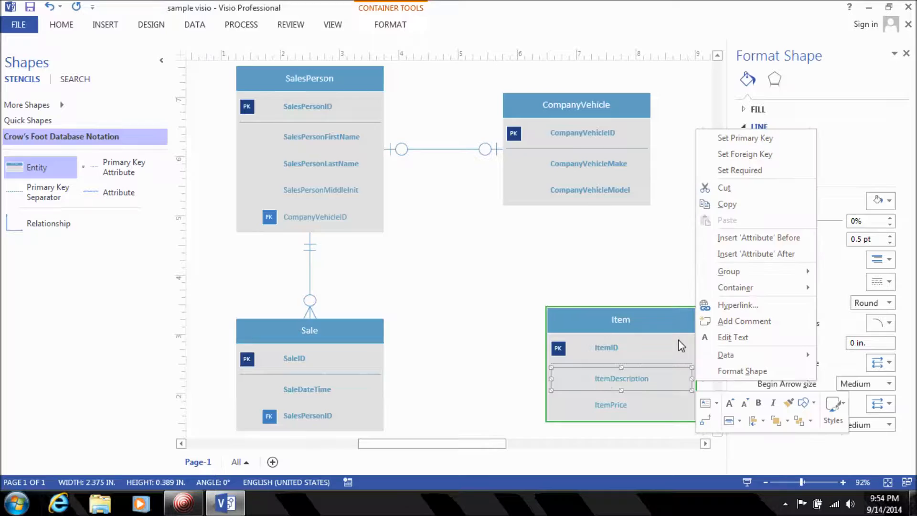
pyautogui.click(767, 173)
pyautogui.click(612, 404)
pyautogui.rightClick(612, 405)
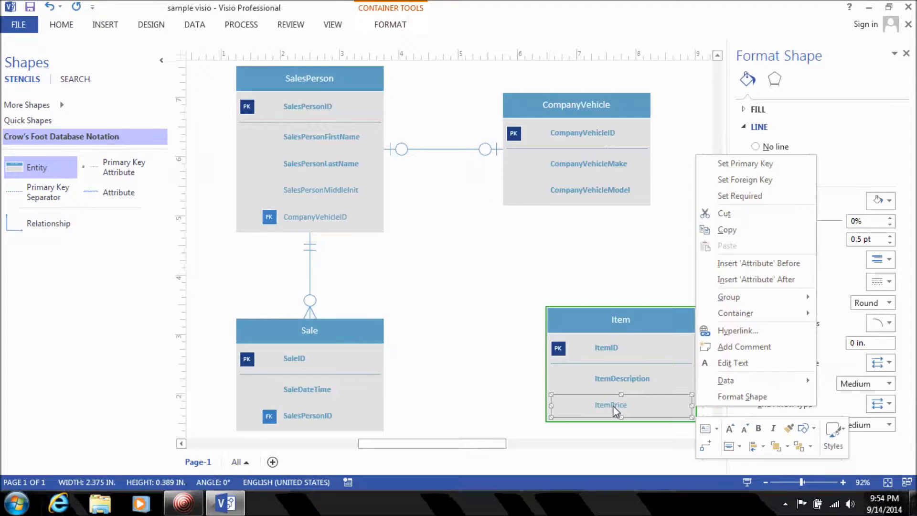
pyautogui.click(751, 196)
pyautogui.click(585, 251)
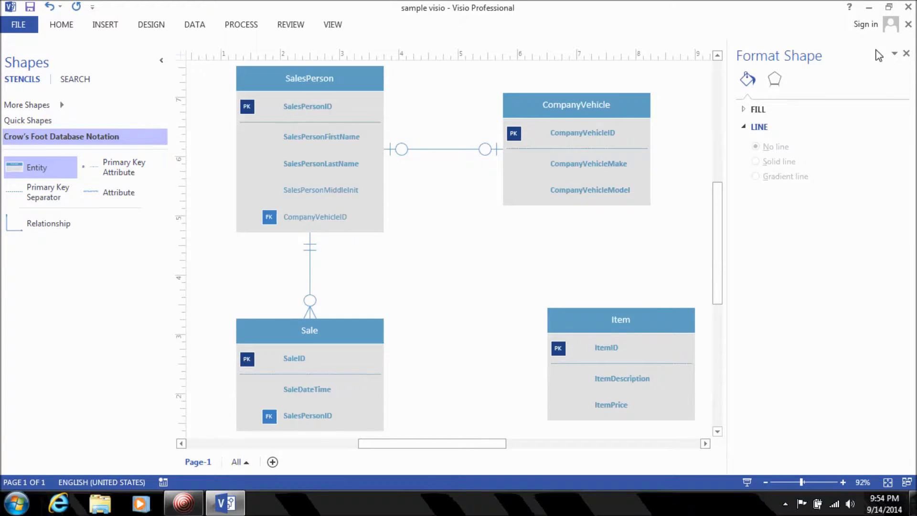
# - Close the Format Shape pane and move the Item entity farther away from Sale to leave room between them
pyautogui.click(906, 53)
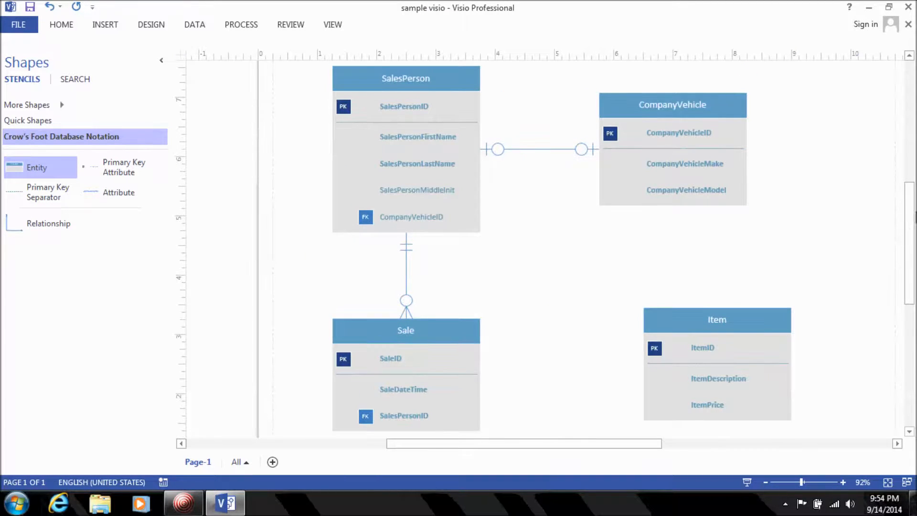
pyautogui.moveTo(913, 223); pyautogui.dragTo(913, 224)
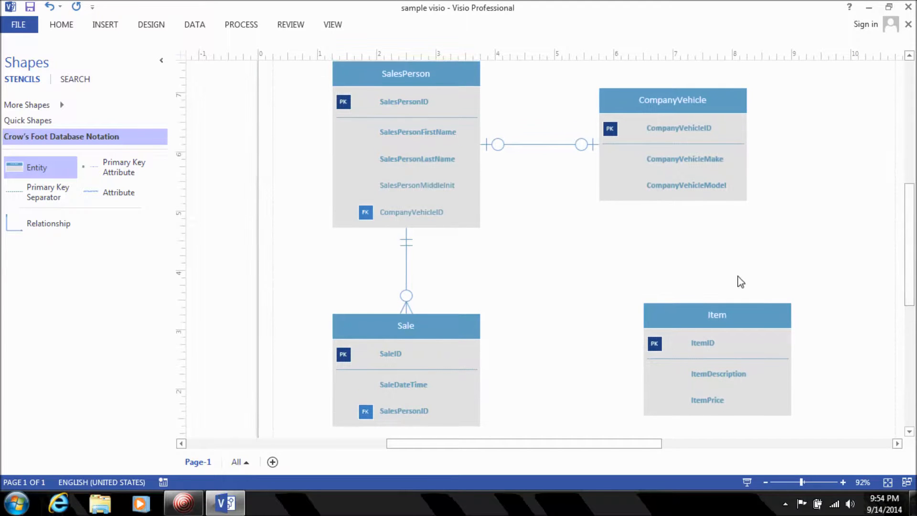
pyautogui.moveTo(694, 329); pyautogui.dragTo(776, 341)
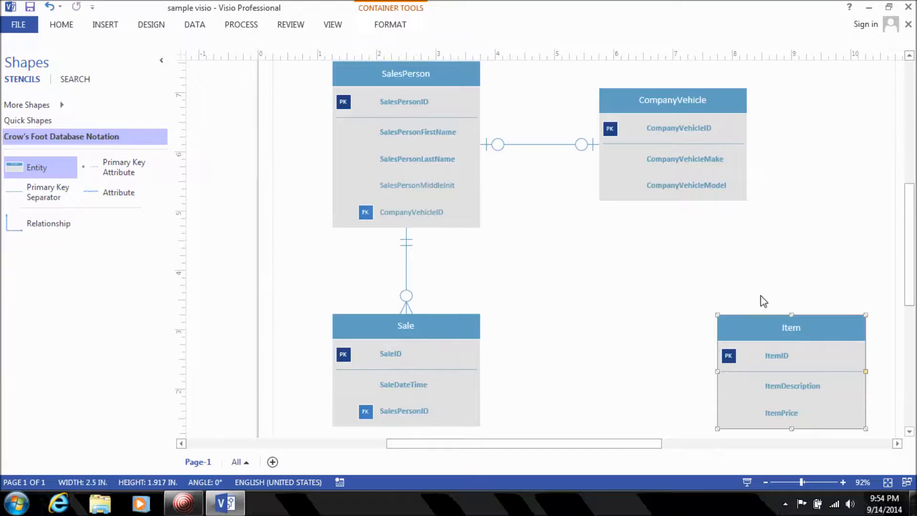
pyautogui.click(619, 323)
pyautogui.doubleClick(432, 348)
pyautogui.click(551, 303)
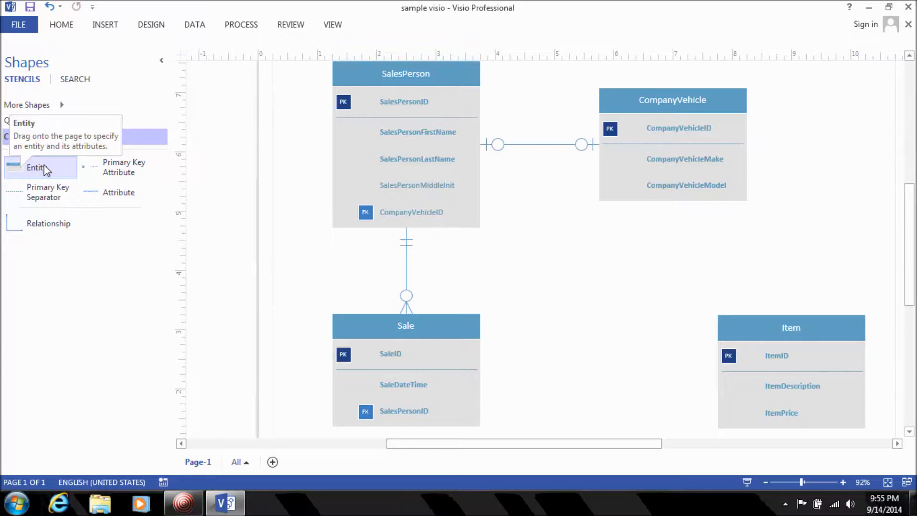
# - Add a new entity between Sale and Item and name it SaleItem
pyautogui.moveTo(45, 169); pyautogui.dragTo(607, 344)
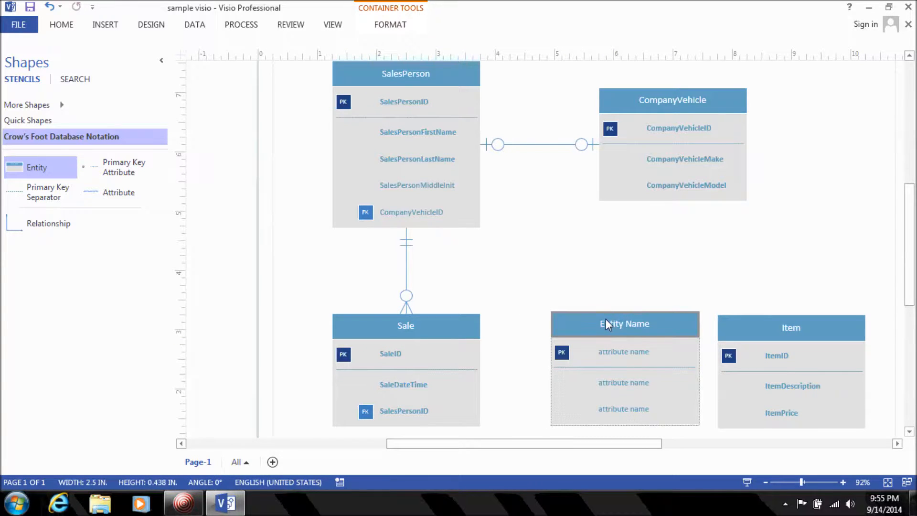
pyautogui.doubleClick(605, 319)
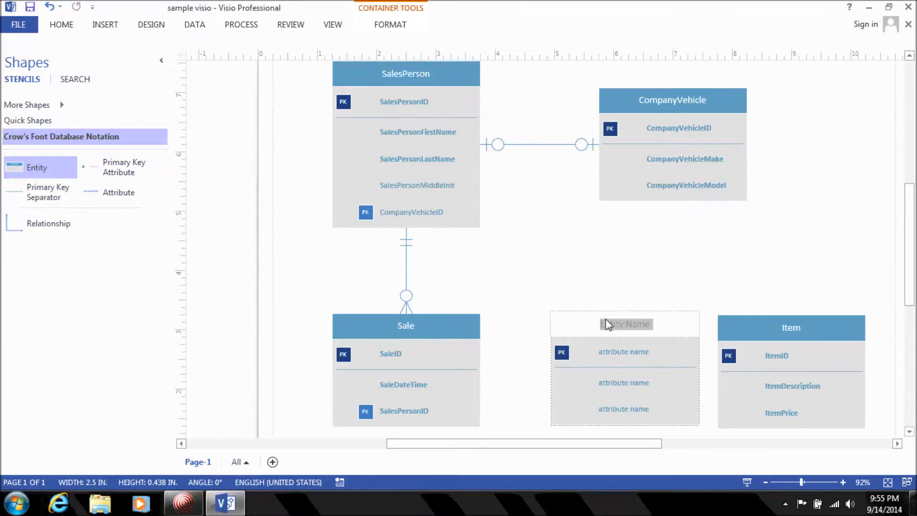
pyautogui.write('SaleItem')
pyautogui.click(591, 263)
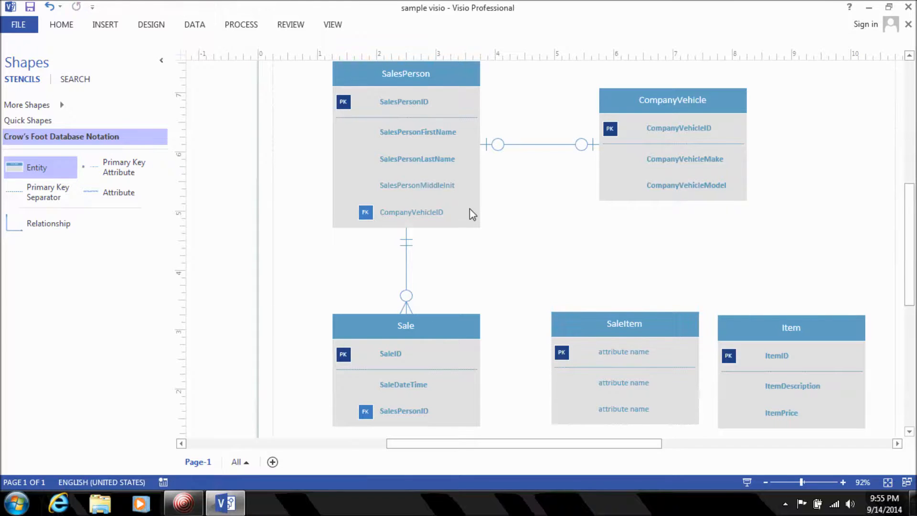
pyautogui.click(409, 78)
pyautogui.click(409, 77)
pyautogui.doubleClick(409, 77)
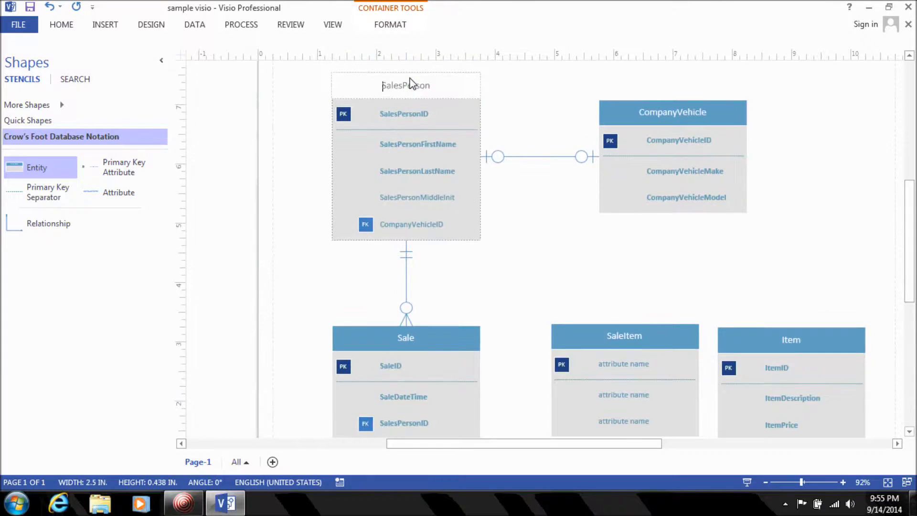
pyautogui.click(523, 82)
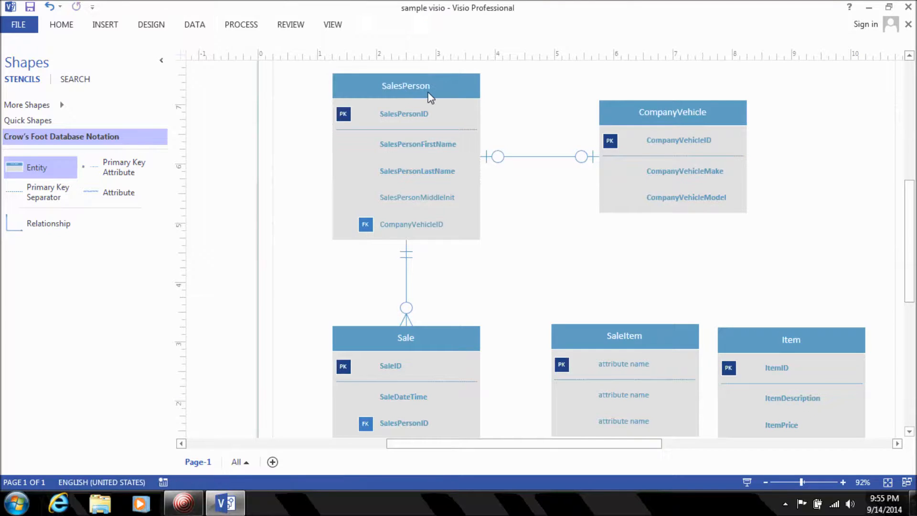
# - Shift SalesPerson and Sale toward the page's left edge, and space SaleItem and Item evenly in line with Sale
pyautogui.moveTo(430, 116); pyautogui.dragTo(406, 116)
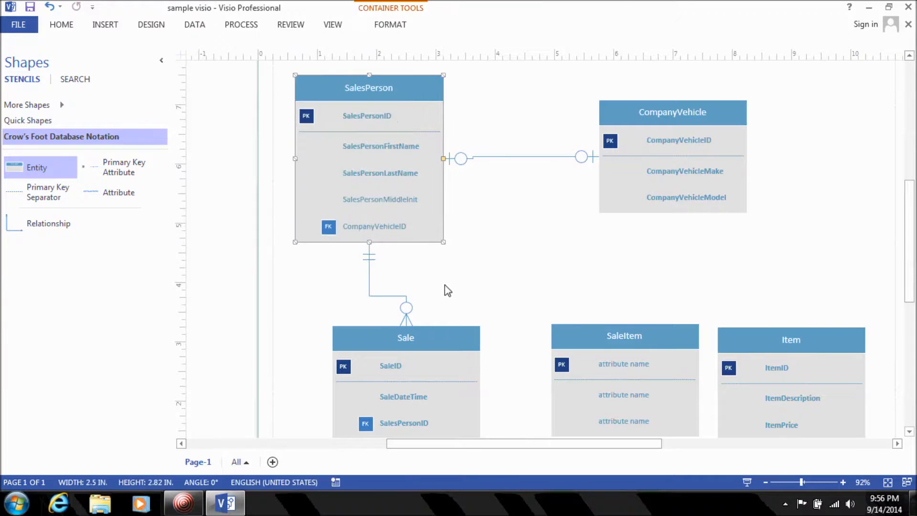
pyautogui.moveTo(443, 349); pyautogui.dragTo(412, 355)
pyautogui.click(615, 318)
pyautogui.moveTo(621, 334); pyautogui.dragTo(586, 338)
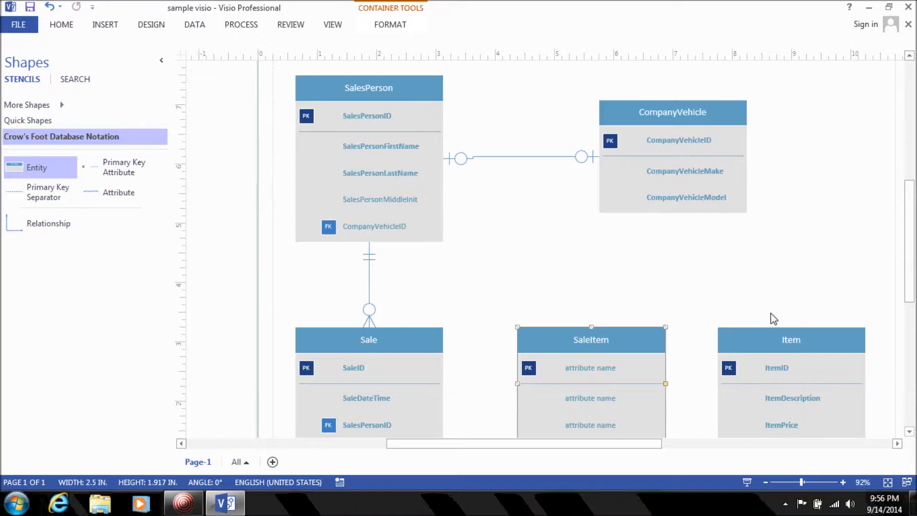
pyautogui.moveTo(809, 335); pyautogui.dragTo(830, 335)
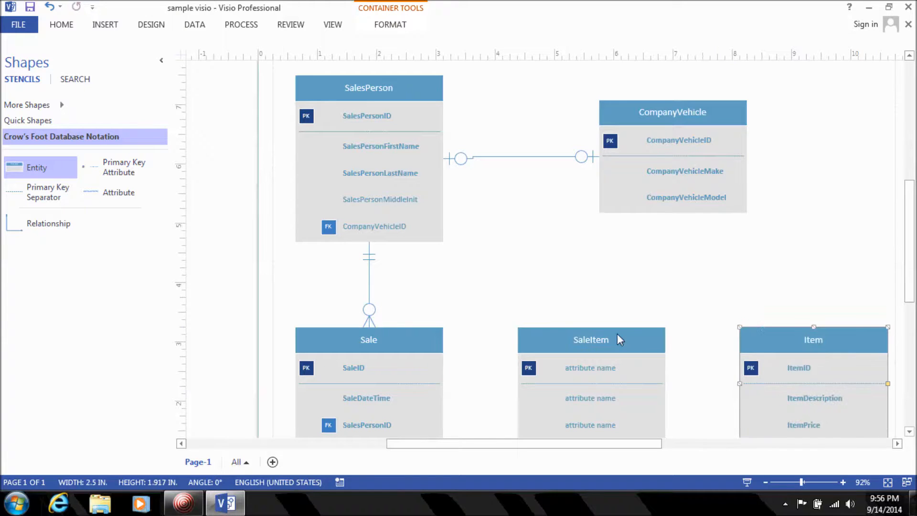
pyautogui.moveTo(615, 337); pyautogui.dragTo(619, 337)
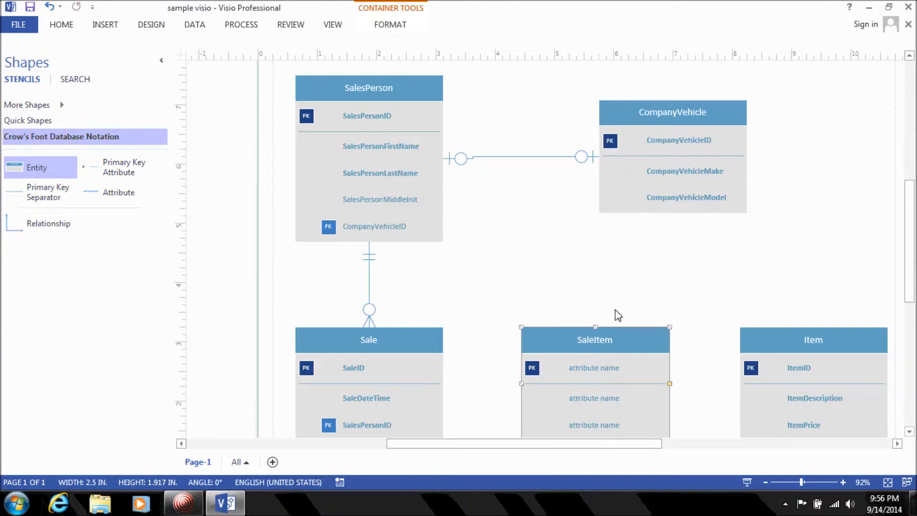
pyautogui.click(614, 302)
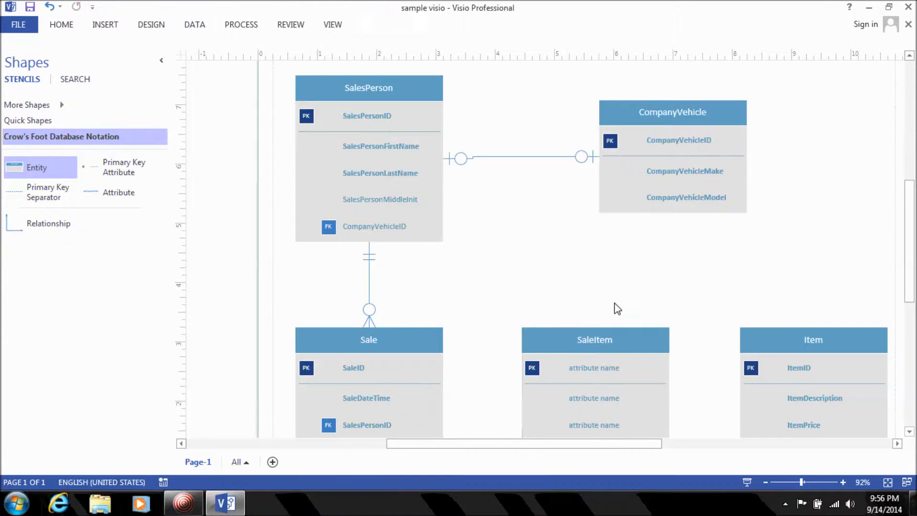
# - Examine the Sale, SaleItem and Item entities and the primary keys that SaleItem has to link
pyautogui.click(910, 432)
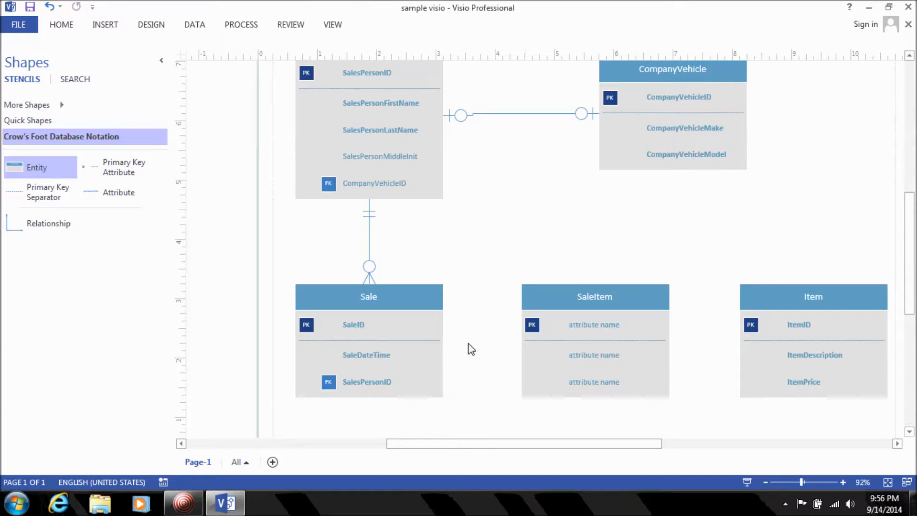
pyautogui.click(405, 340)
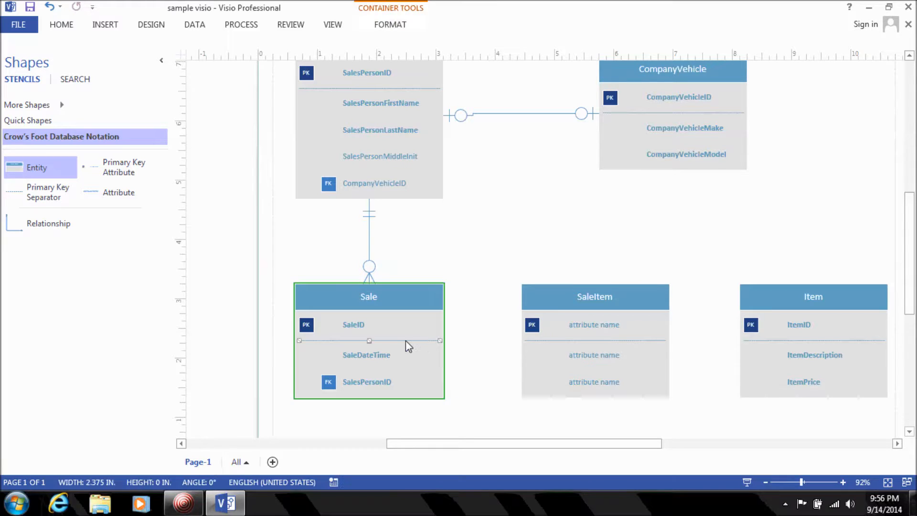
pyautogui.click(837, 353)
pyautogui.click(602, 288)
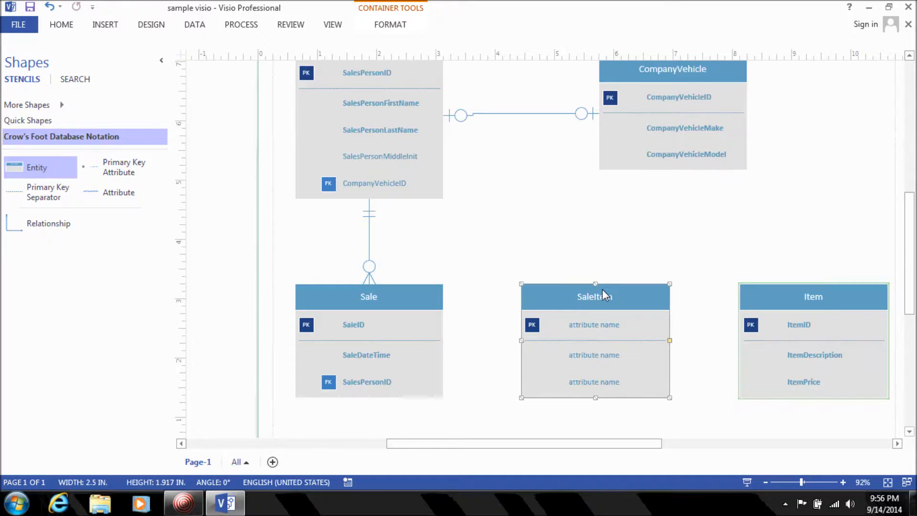
pyautogui.click(376, 305)
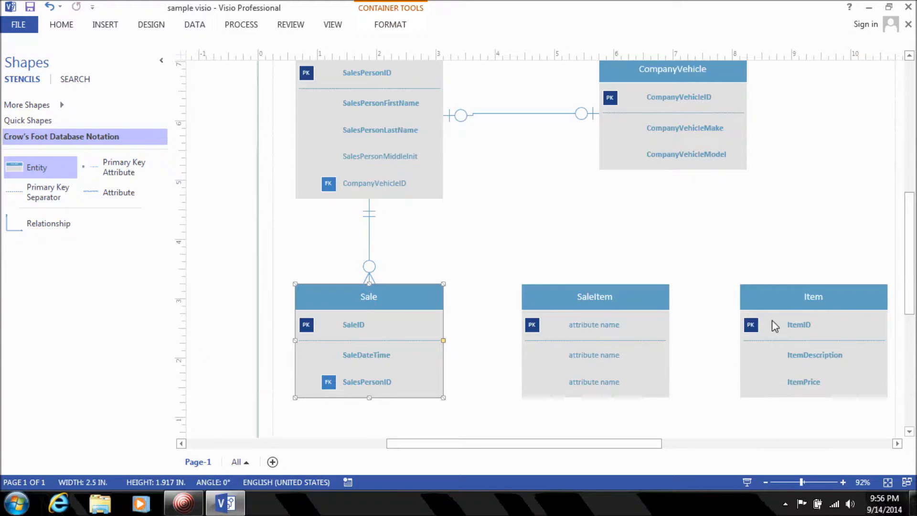
pyautogui.click(799, 324)
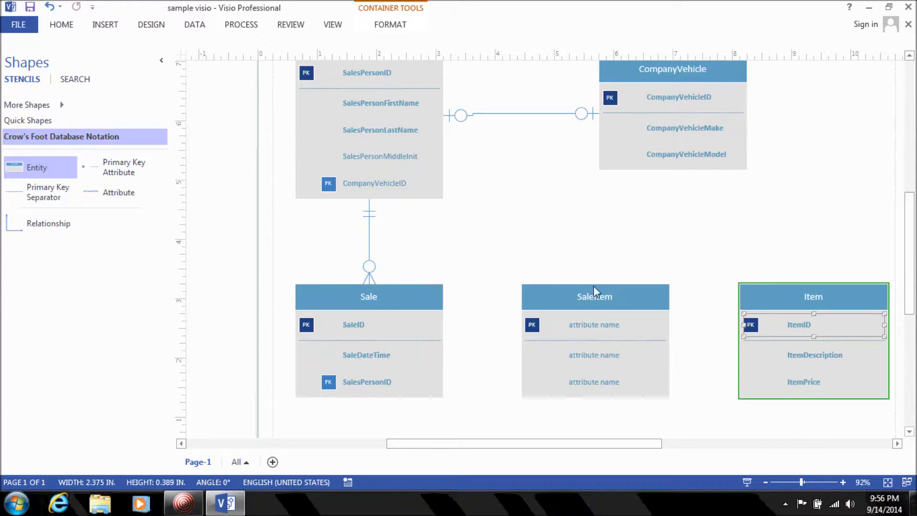
pyautogui.click(406, 323)
pyautogui.click(560, 322)
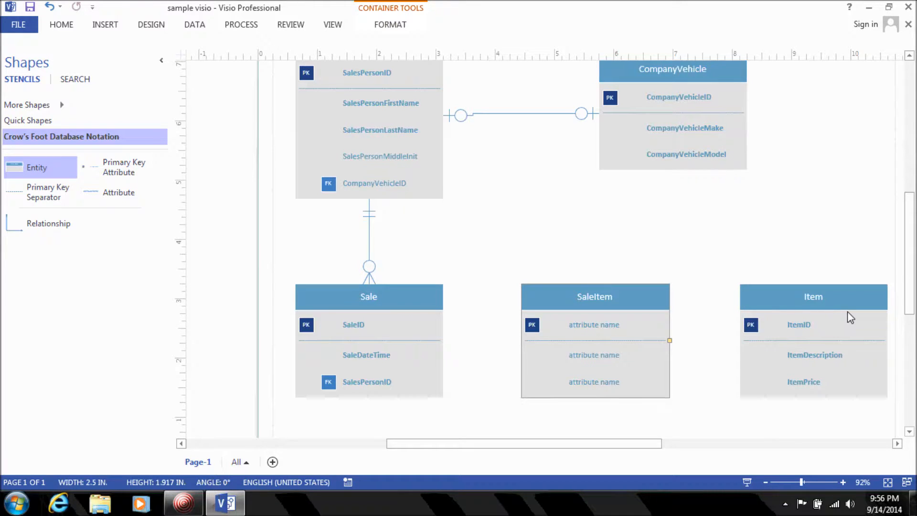
pyautogui.click(802, 318)
pyautogui.click(620, 306)
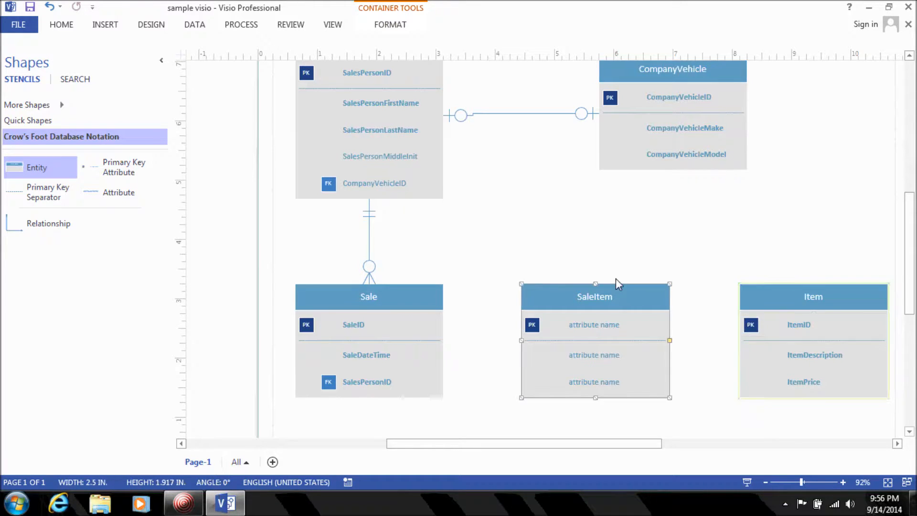
pyautogui.click(608, 235)
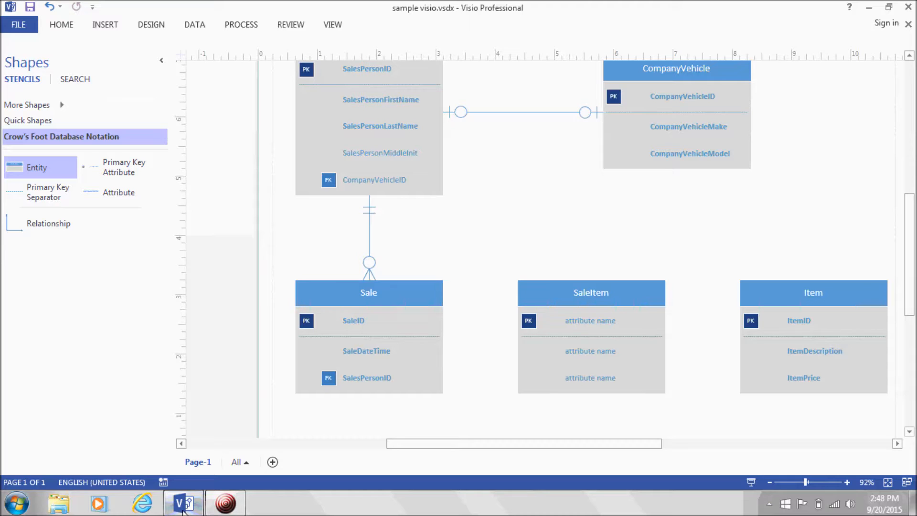
# - Name the primary key attribute of the SaleItem entity SaleID
pyautogui.doubleClick(615, 328)
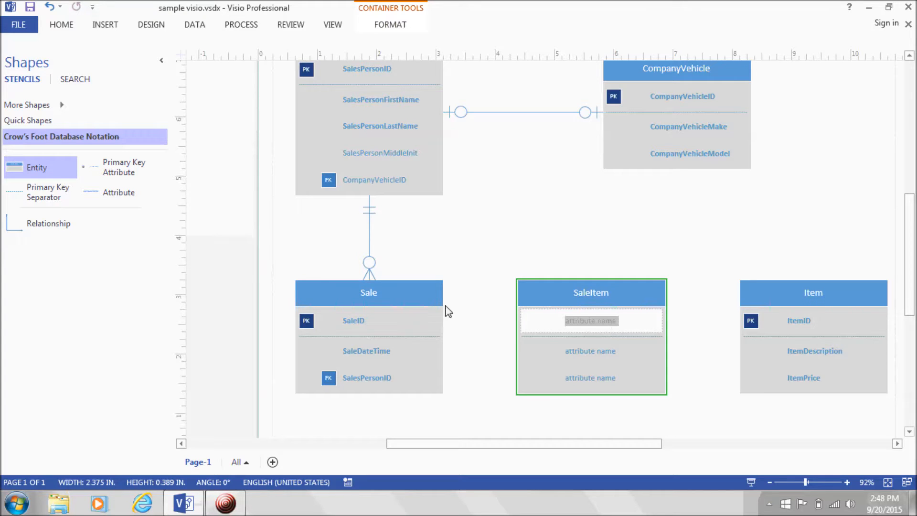
pyautogui.write('S')
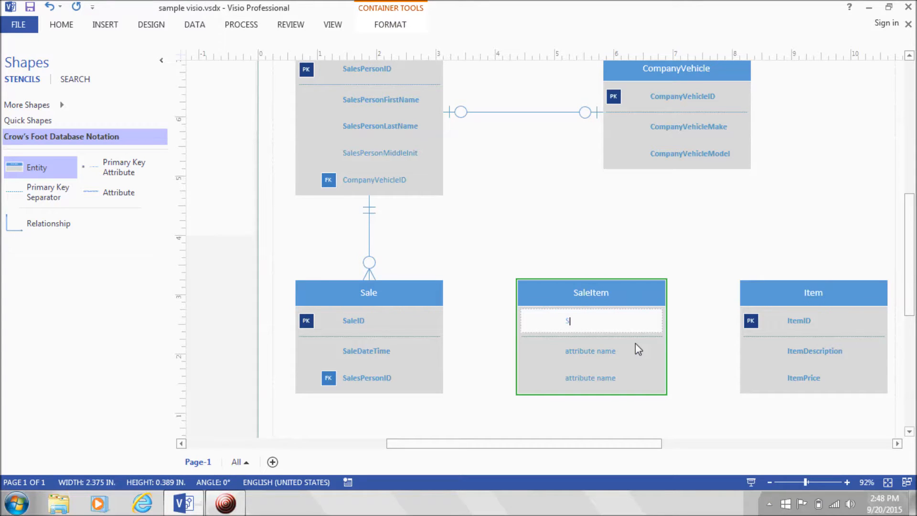
pyautogui.write('aleID')
pyautogui.click(624, 351)
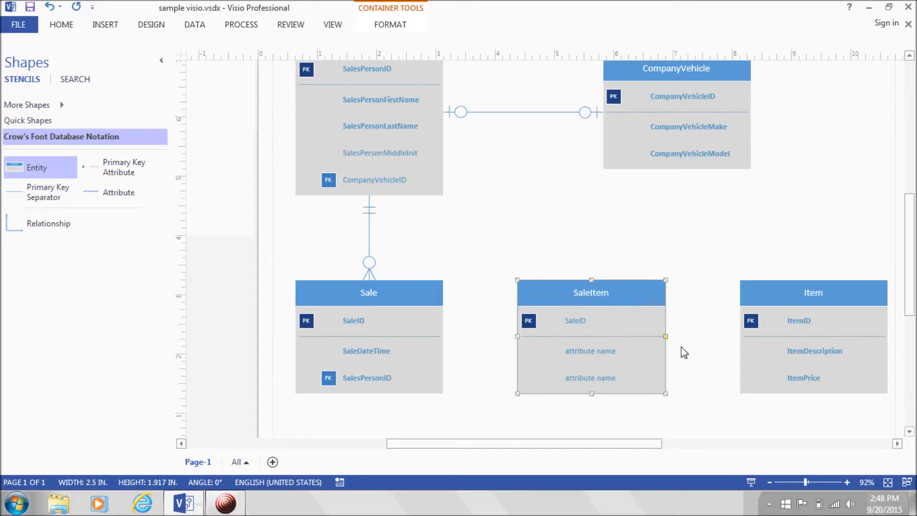
# - Move SaleItem's primary key separator below its second attribute and name that attribute ItemID
pyautogui.moveTo(645, 337); pyautogui.dragTo(643, 338)
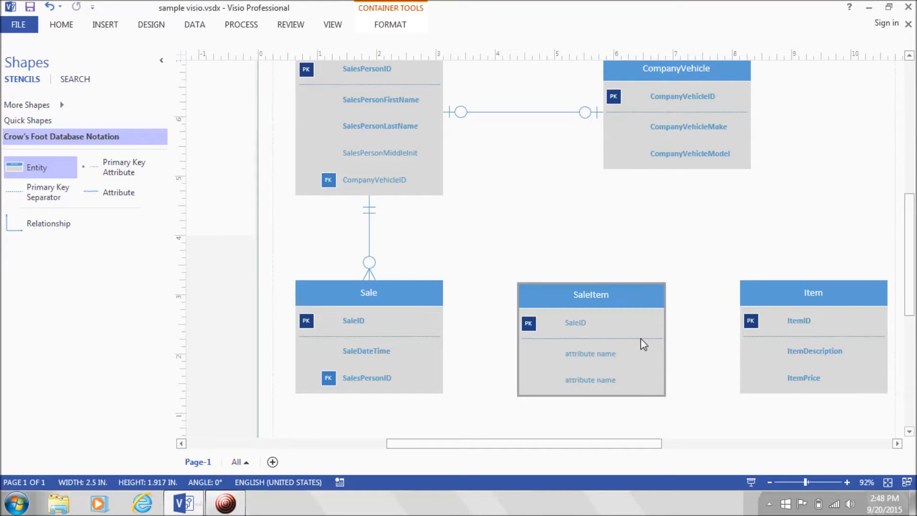
pyautogui.click(644, 338)
pyautogui.moveTo(644, 338); pyautogui.dragTo(642, 363)
pyautogui.doubleClick(612, 356)
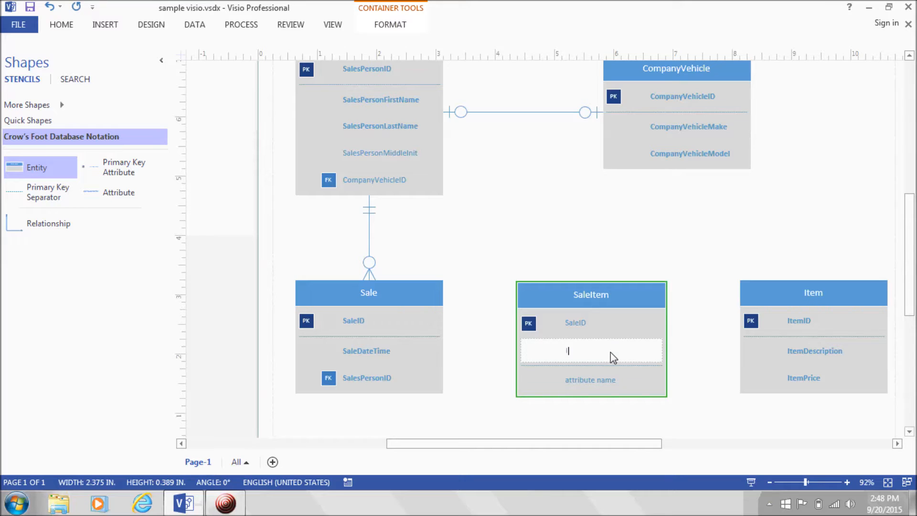
pyautogui.write('ItemID')
pyautogui.click(679, 348)
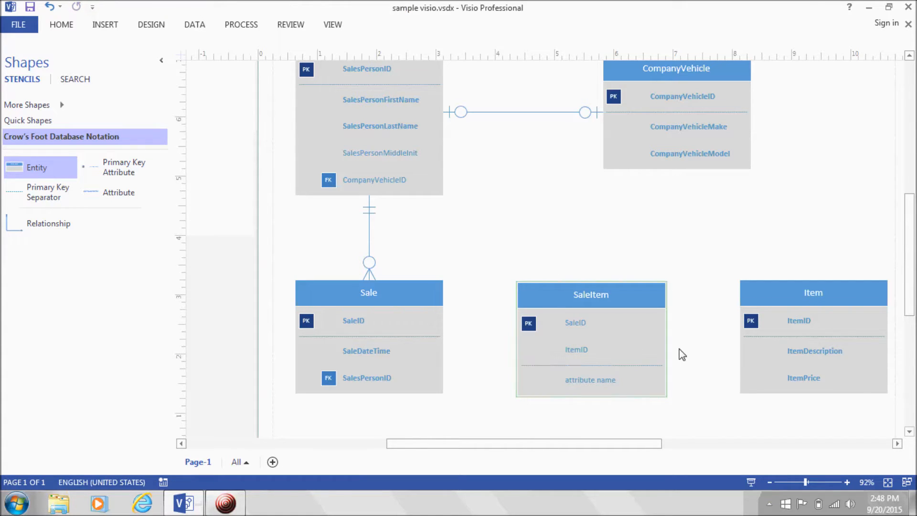
# - Replace the leftover attribute below SaleItem's separator with a new attribute named Quantity
pyautogui.click(601, 381)
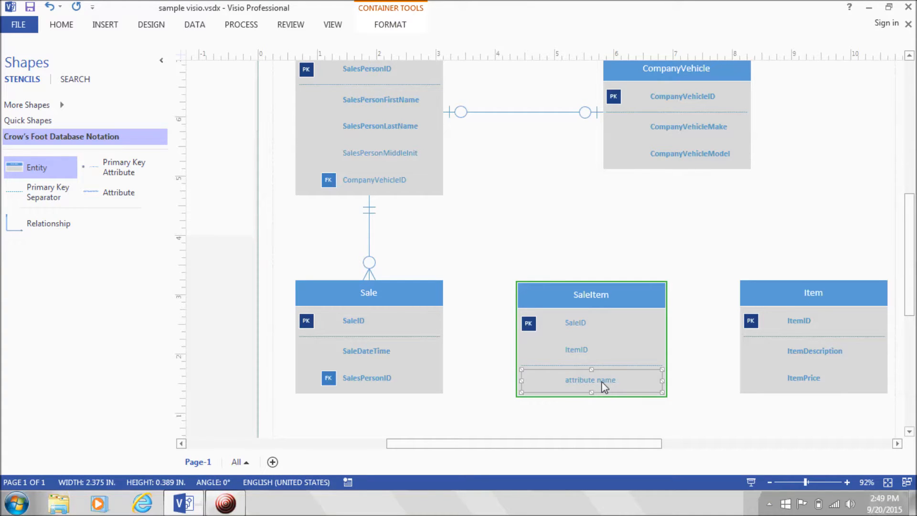
pyautogui.press('Delete')
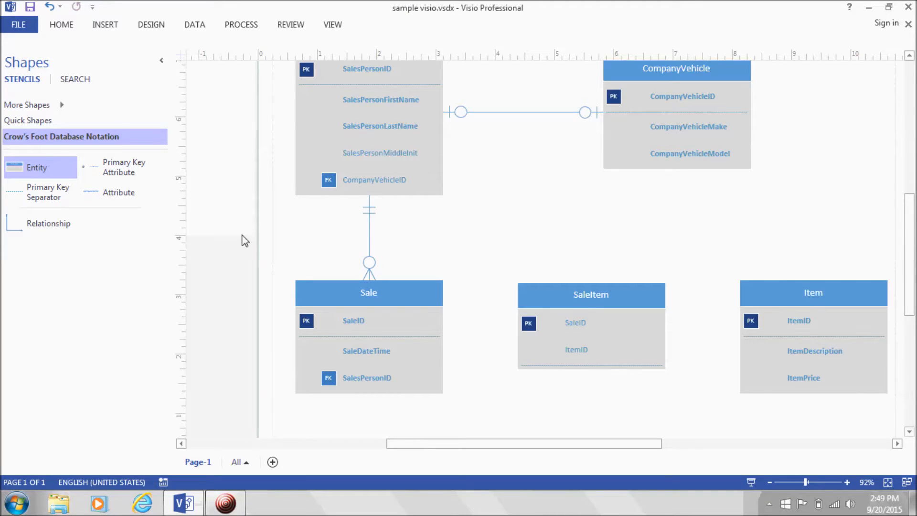
pyautogui.moveTo(90, 189); pyautogui.dragTo(582, 377)
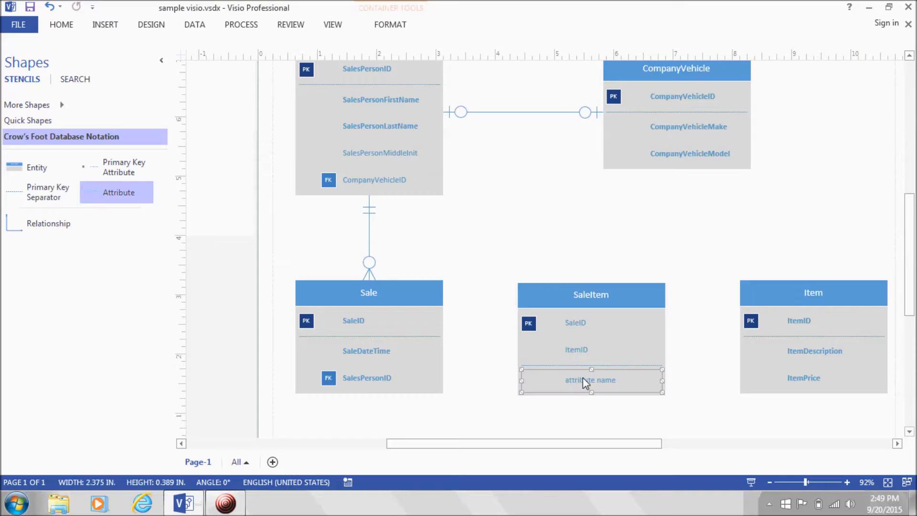
pyautogui.write('Q')
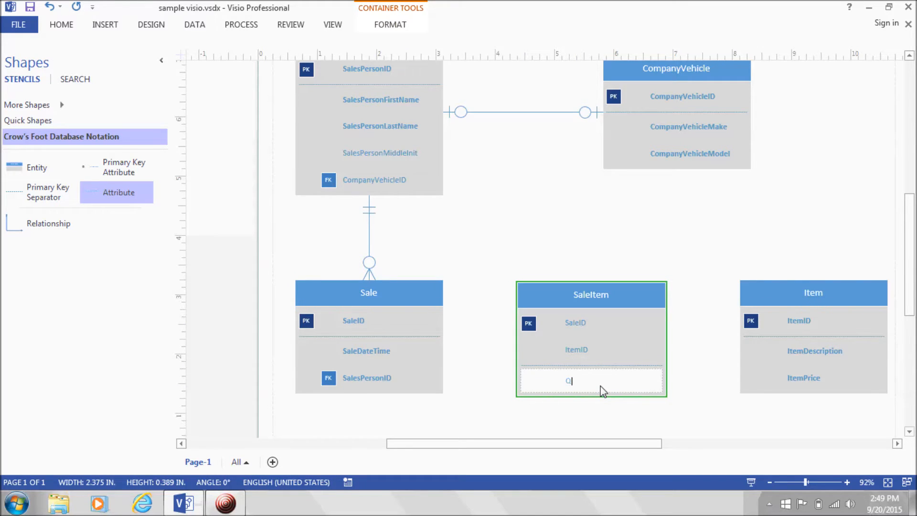
pyautogui.write('uantity')
pyautogui.click(698, 323)
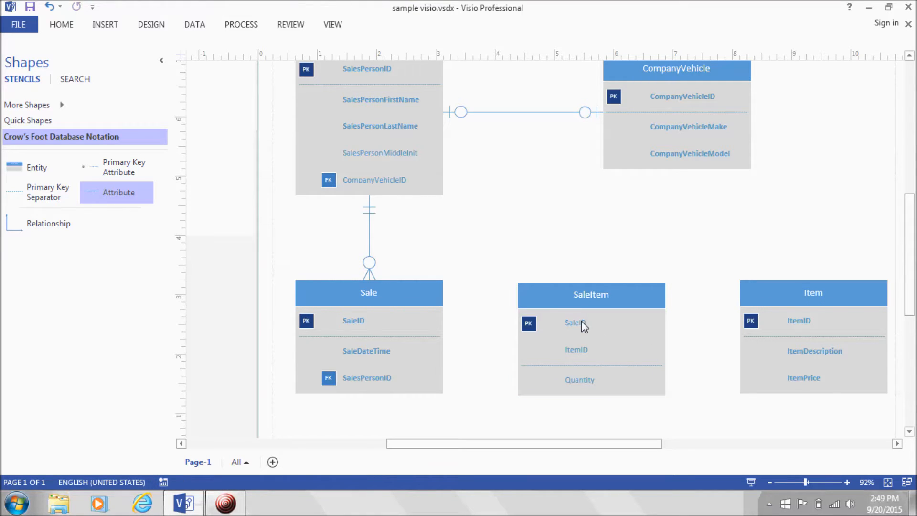
# - Set the ItemID attribute of the SaleItem entity as a primary key
pyautogui.click(575, 352)
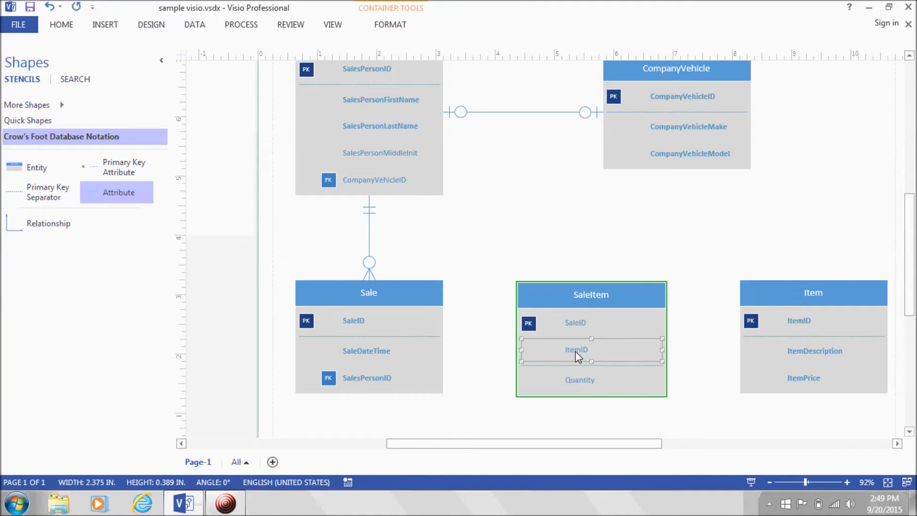
pyautogui.click(581, 329)
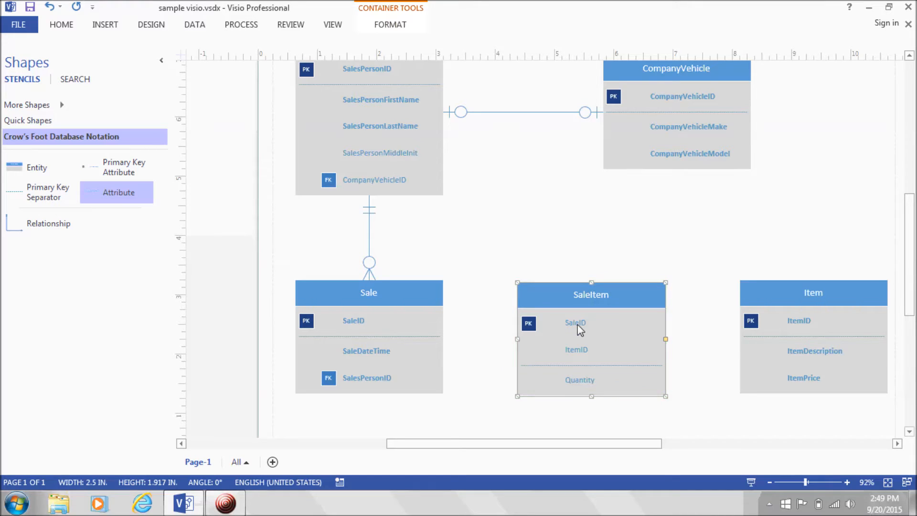
pyautogui.doubleClick(578, 328)
pyautogui.click(710, 366)
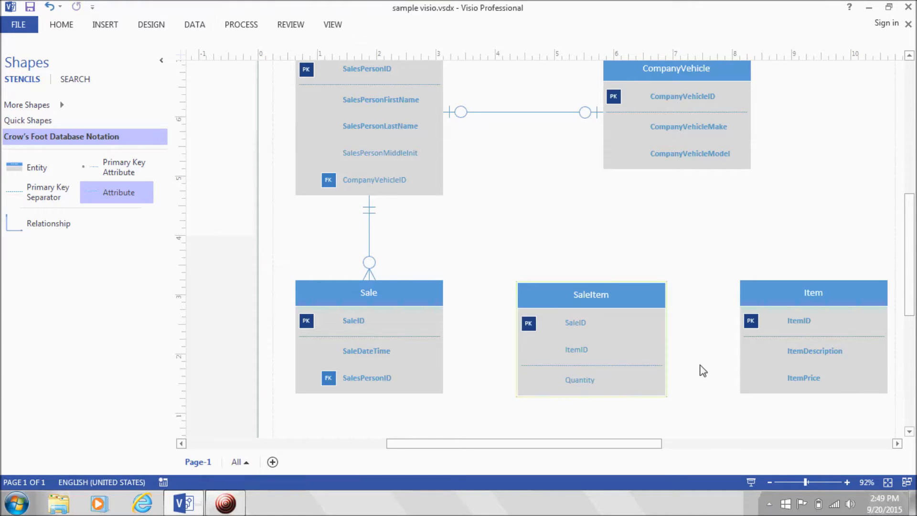
pyautogui.click(608, 352)
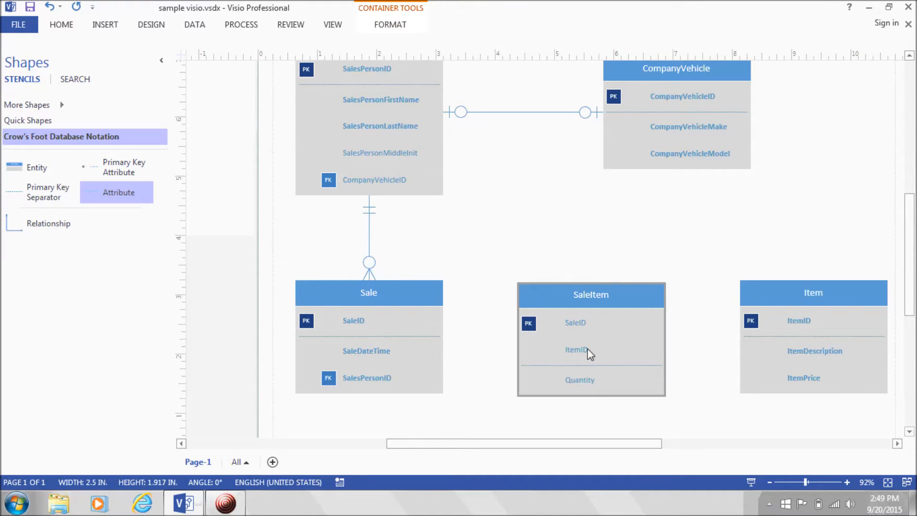
pyautogui.click(588, 349)
pyautogui.rightClick(605, 340)
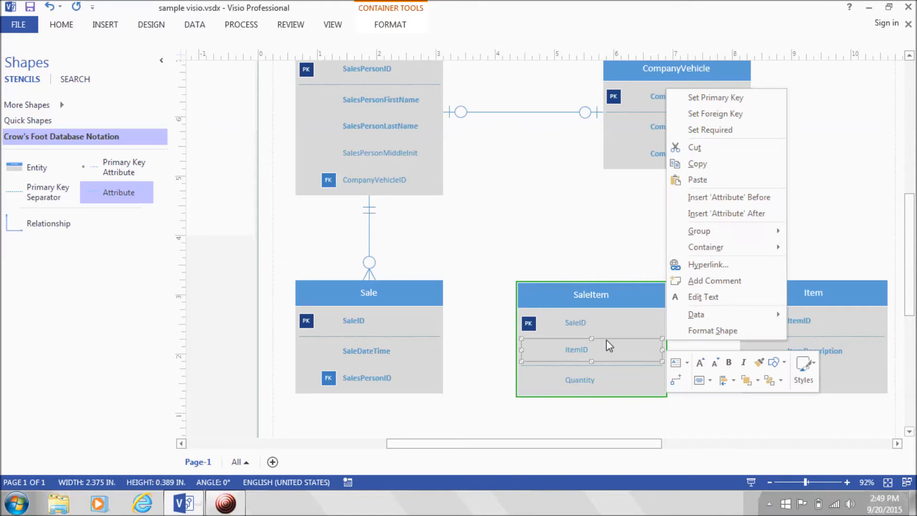
pyautogui.click(732, 102)
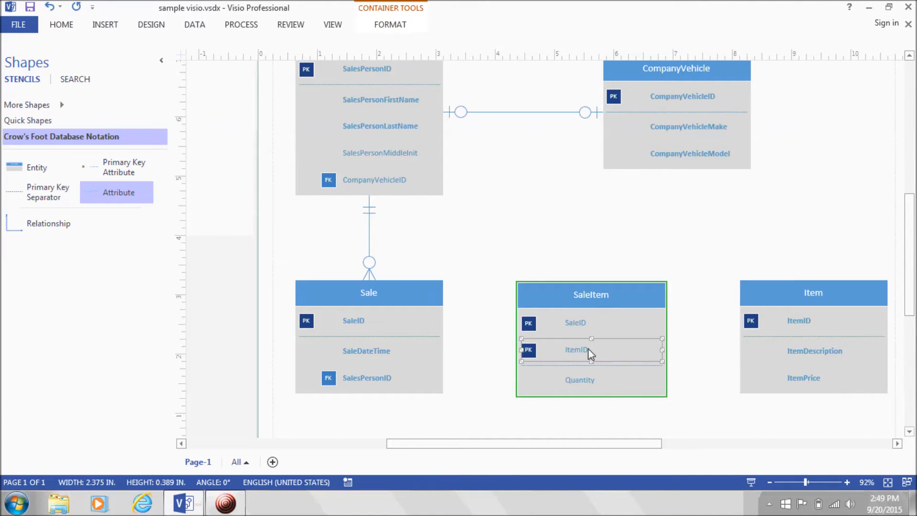
# - Set both SaleID and ItemID in the SaleItem entity as foreign keys
pyautogui.click(574, 326)
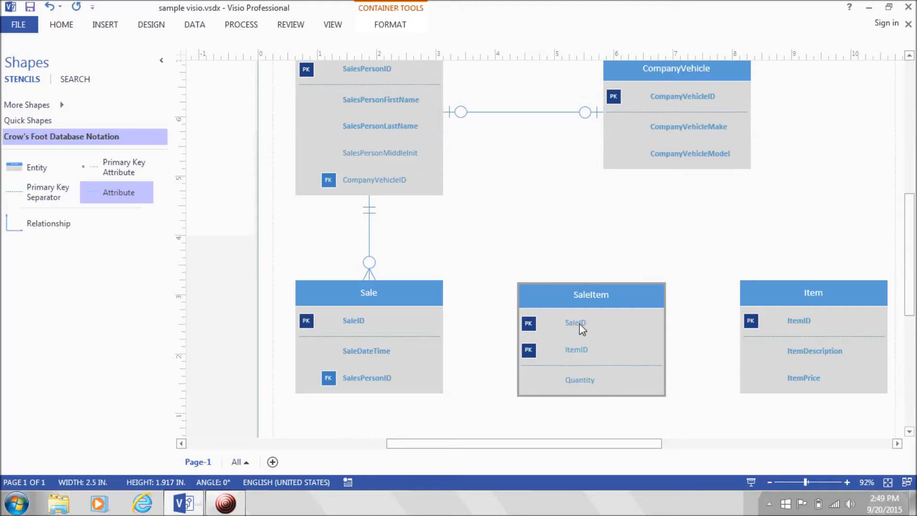
pyautogui.rightClick(614, 313)
pyautogui.click(727, 88)
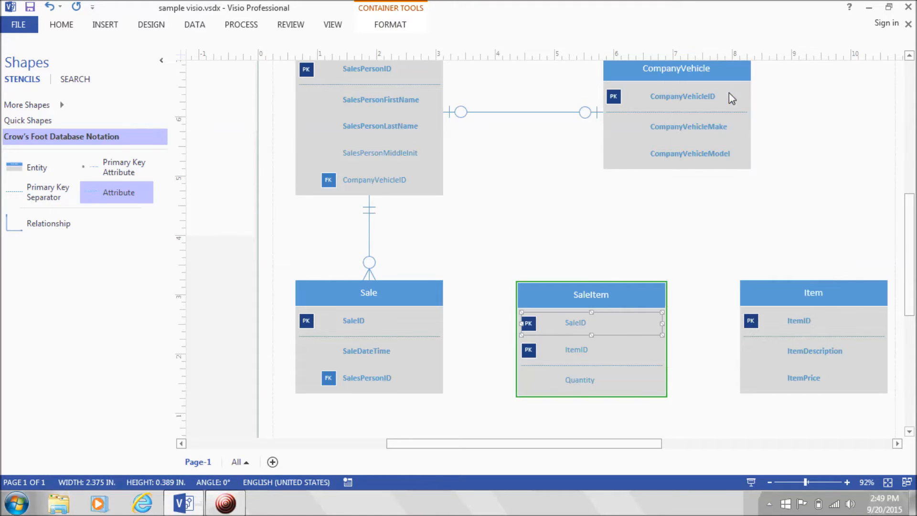
pyautogui.click(591, 355)
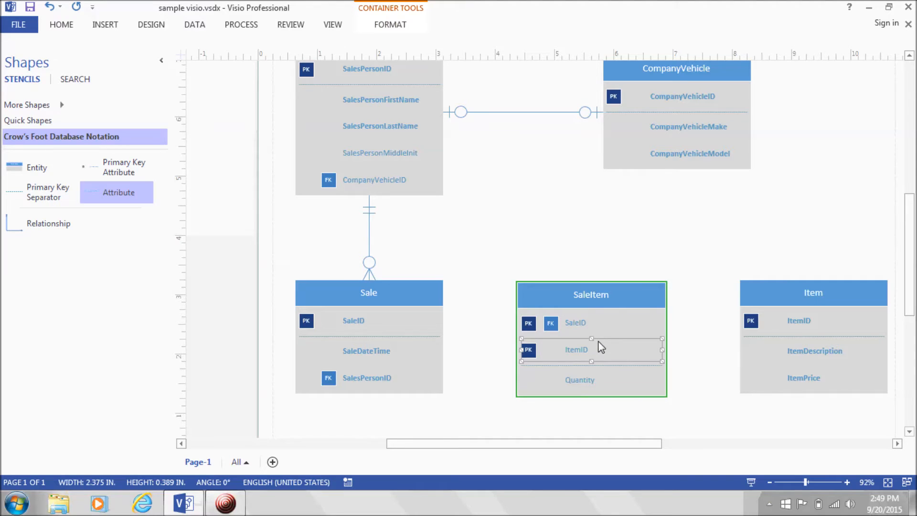
pyautogui.rightClick(601, 347)
pyautogui.click(707, 115)
pyautogui.click(604, 215)
# - Set the SaleID, ItemID and Quantity attributes of the SaleItem entity as required
pyautogui.click(581, 326)
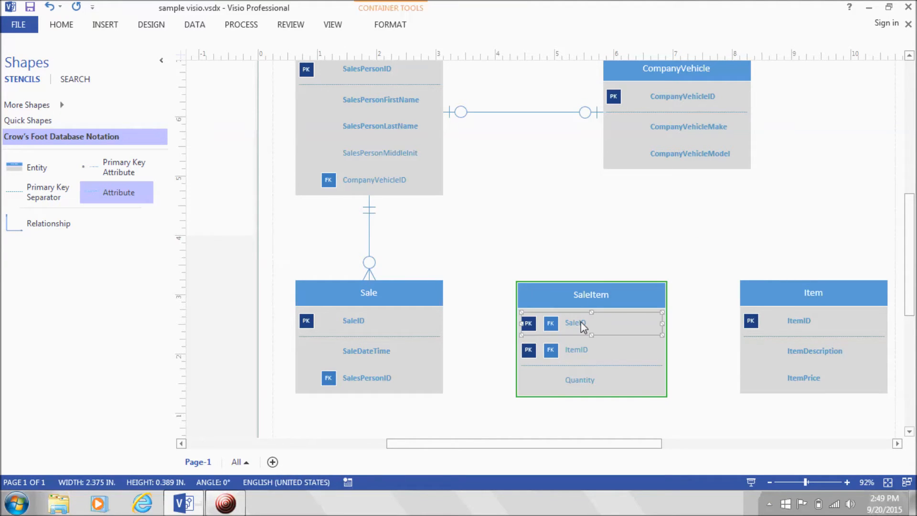
pyautogui.rightClick(583, 324)
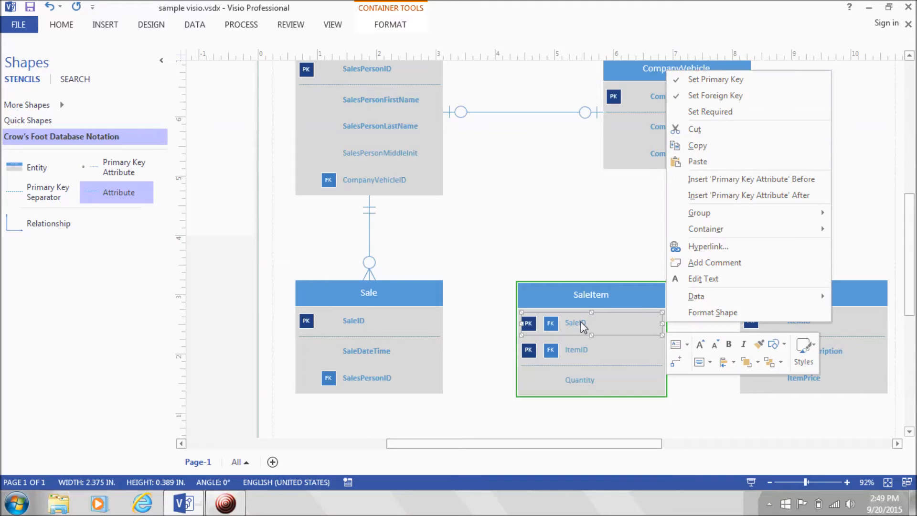
pyautogui.click(723, 106)
pyautogui.click(570, 350)
pyautogui.rightClick(569, 348)
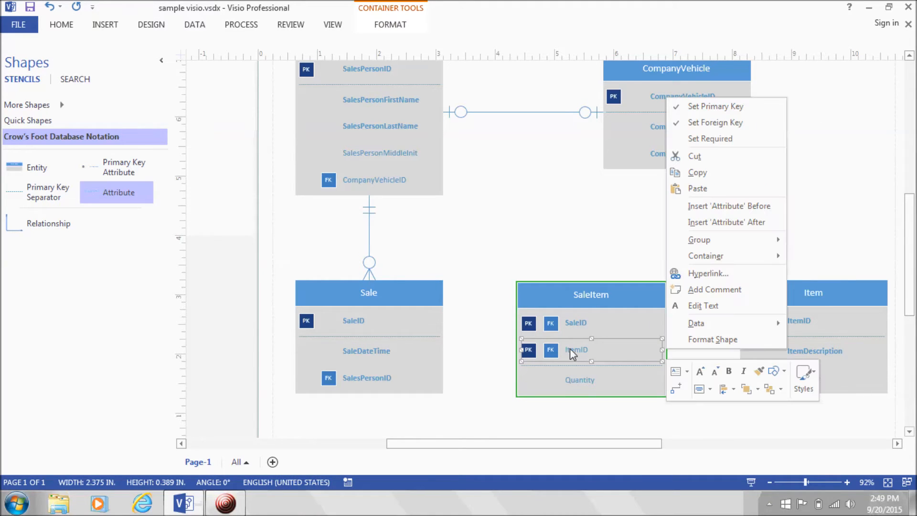
pyautogui.click(698, 138)
pyautogui.click(569, 378)
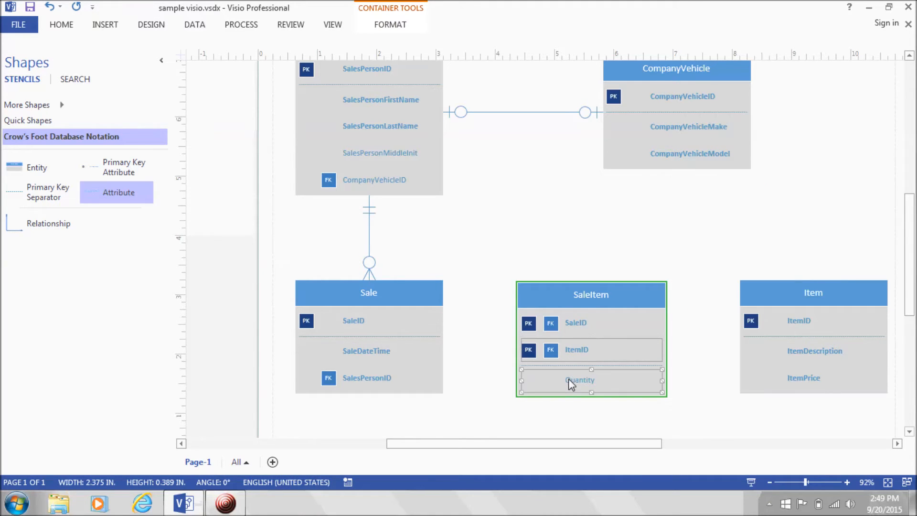
pyautogui.rightClick(568, 378)
pyautogui.click(704, 169)
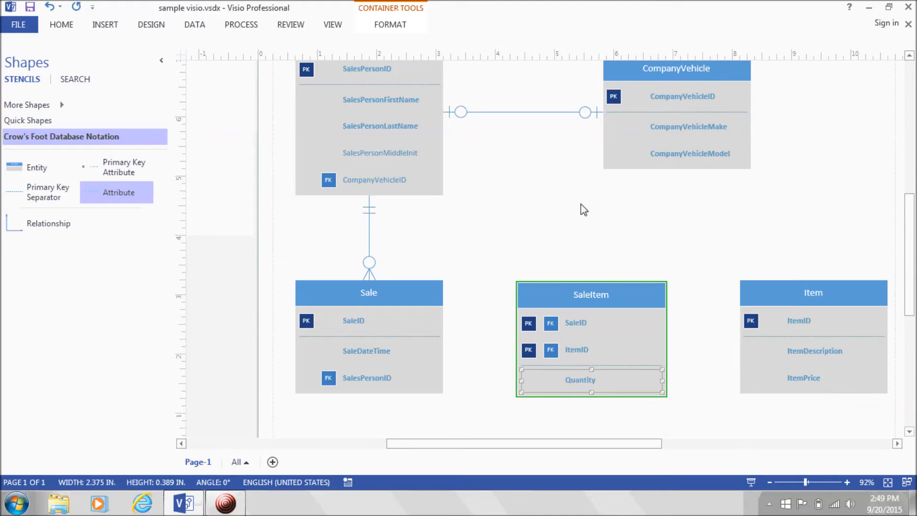
pyautogui.click(577, 210)
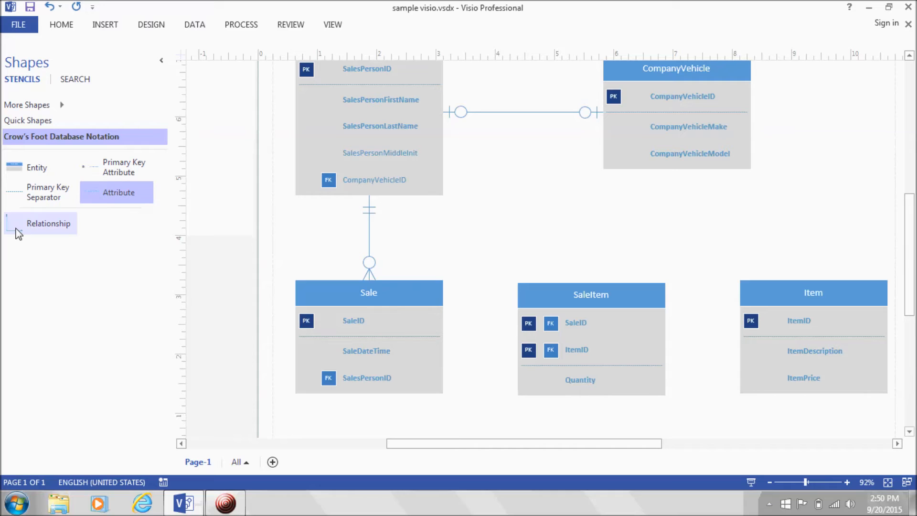
# - Duplicate the SalesPerson–Sale relationship and attach the copy's one end to Sale and its zero-or-more end to SaleItem
pyautogui.click(368, 237)
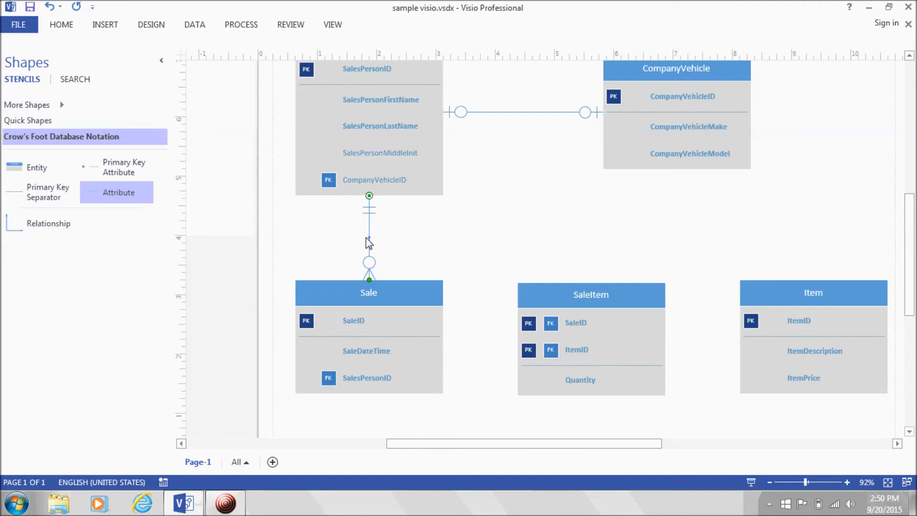
pyautogui.hotkey('ctrl', 'd')
pyautogui.moveTo(418, 243); pyautogui.dragTo(545, 198)
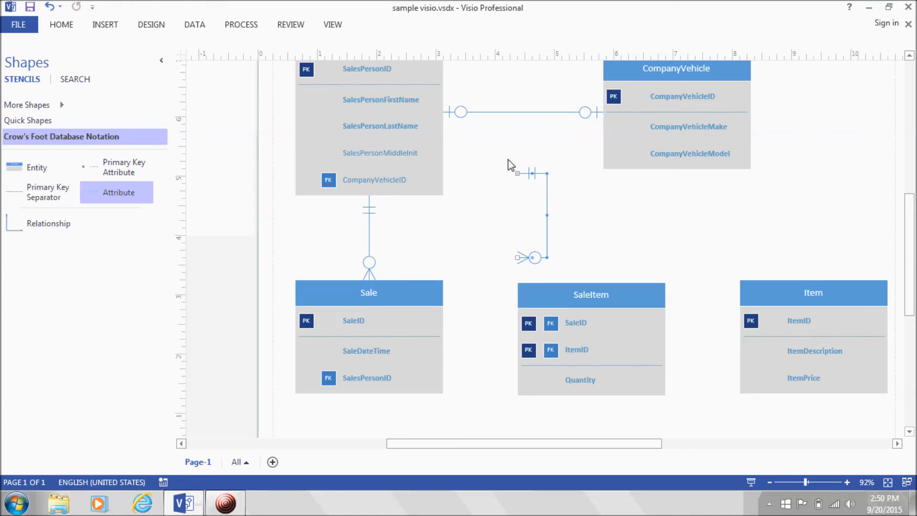
pyautogui.moveTo(517, 173); pyautogui.dragTo(394, 333)
pyautogui.moveTo(519, 259); pyautogui.dragTo(588, 339)
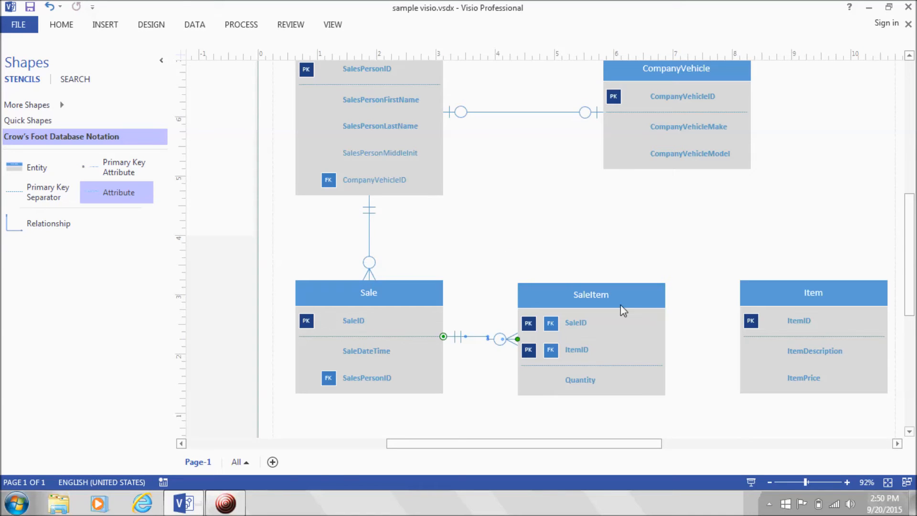
# - Align the SaleItem entity level with Sale so that the relationship line between them is straight
pyautogui.click(626, 292)
pyautogui.hotkey('ctrl', 'z')
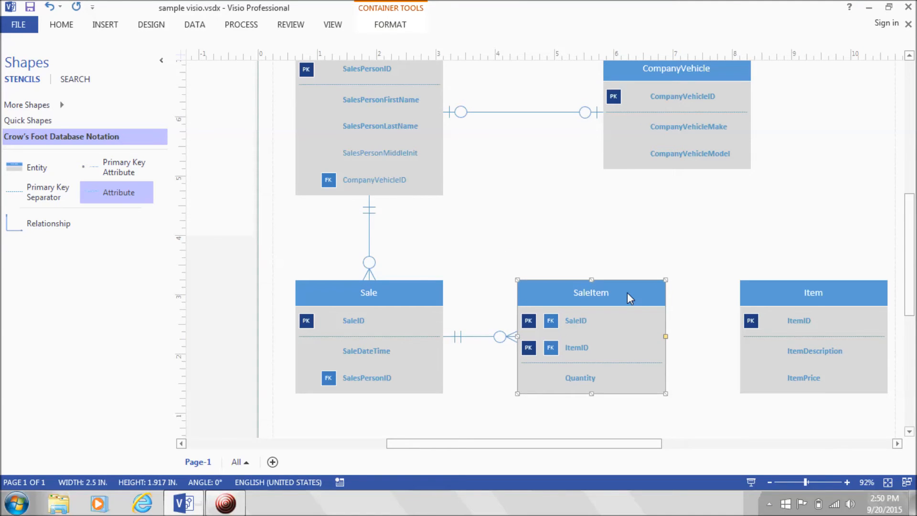
pyautogui.click(714, 258)
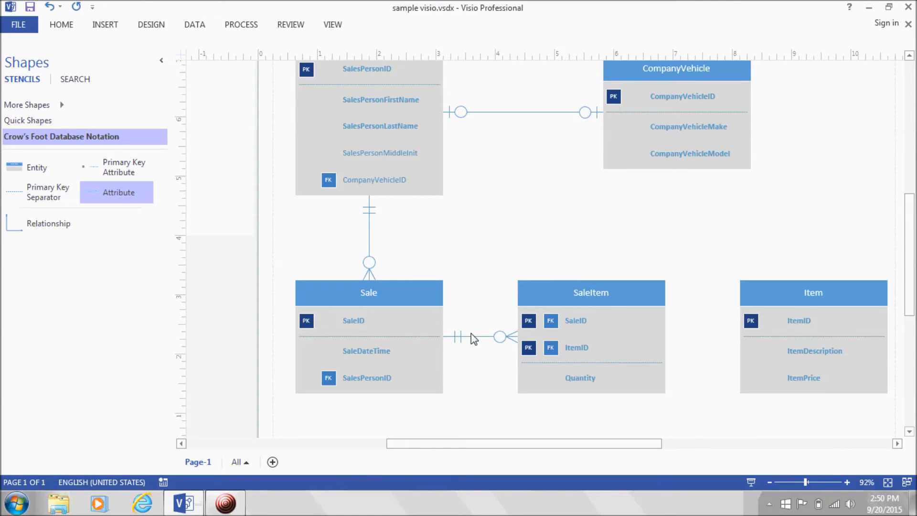
# - Duplicate the Sale–SaleItem relationship and attach the copy's one end to Item and its zero-or-more end to SaleItem
pyautogui.hotkey('ctrl', 'd')
pyautogui.moveTo(464, 356); pyautogui.dragTo(824, 338)
pyautogui.moveTo(535, 357); pyautogui.dragTo(611, 344)
pyautogui.click(793, 309)
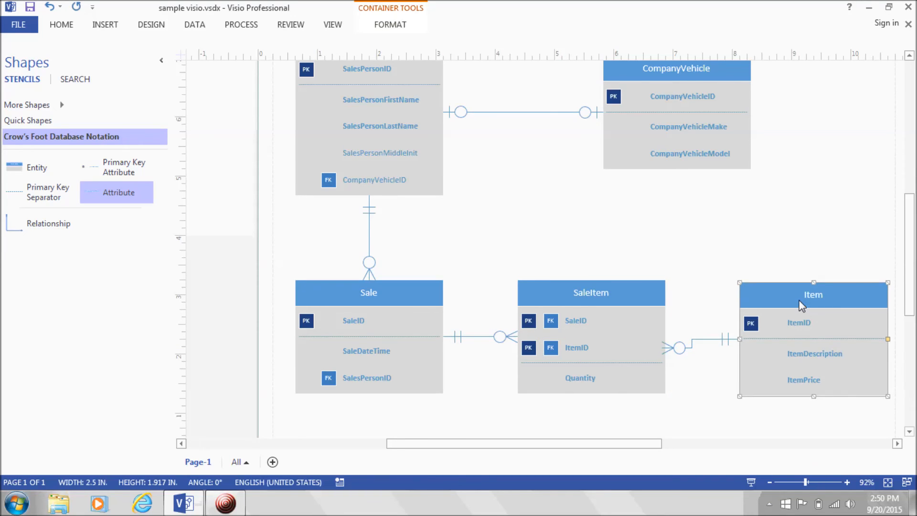